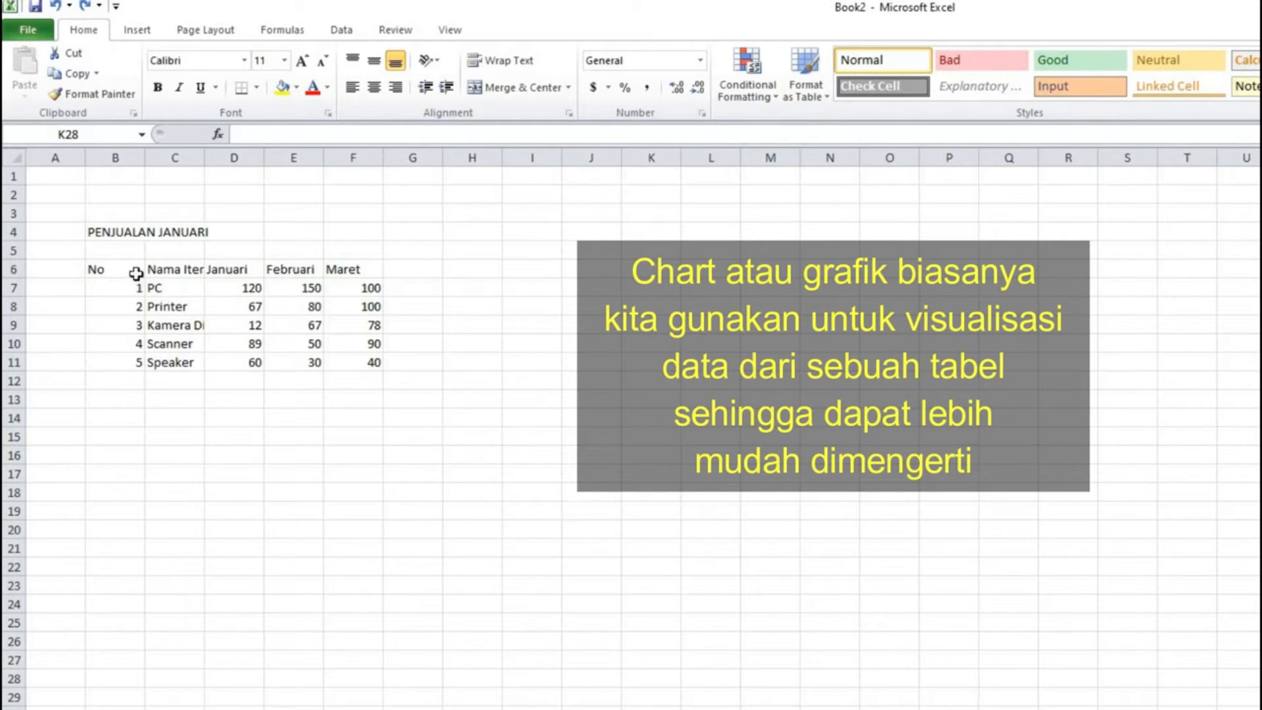
Step: Format the sales data range B6:F11 as a table
{"action": "left_click_drag", "start_coordinate": [119, 270], "coordinate": [329, 366]}
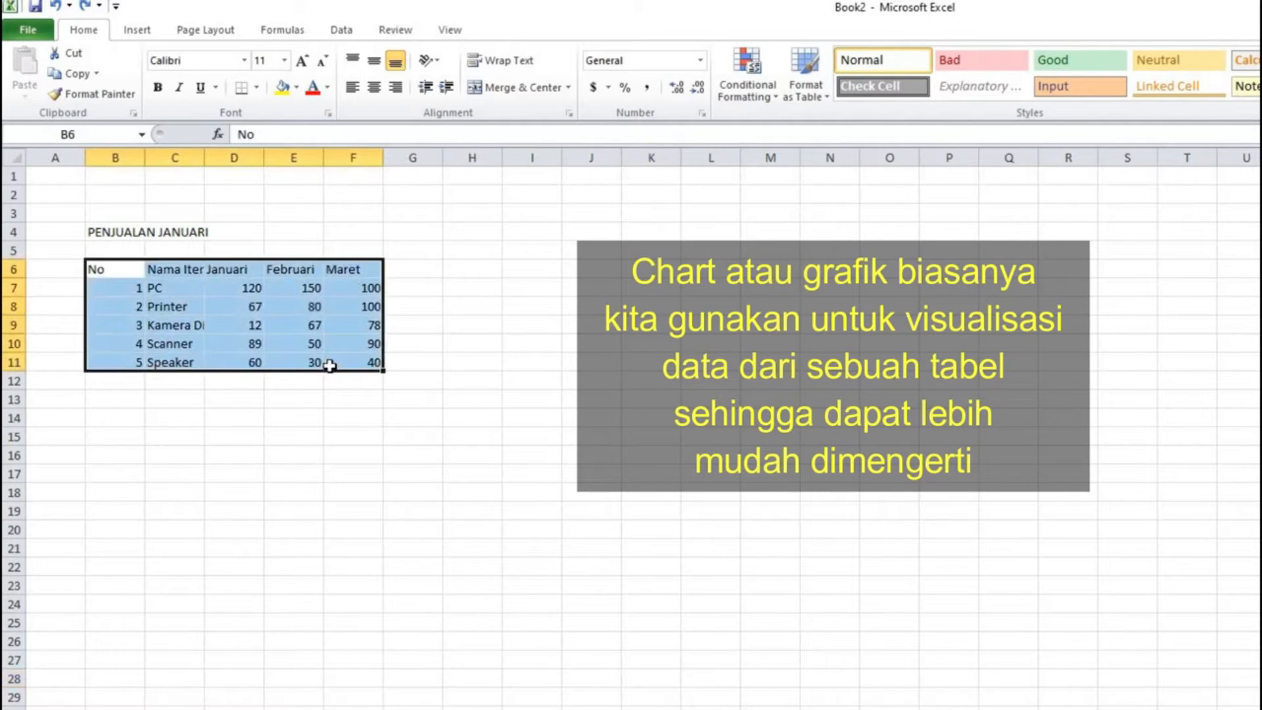
{"action": "left_click", "coordinate": [136, 29]}
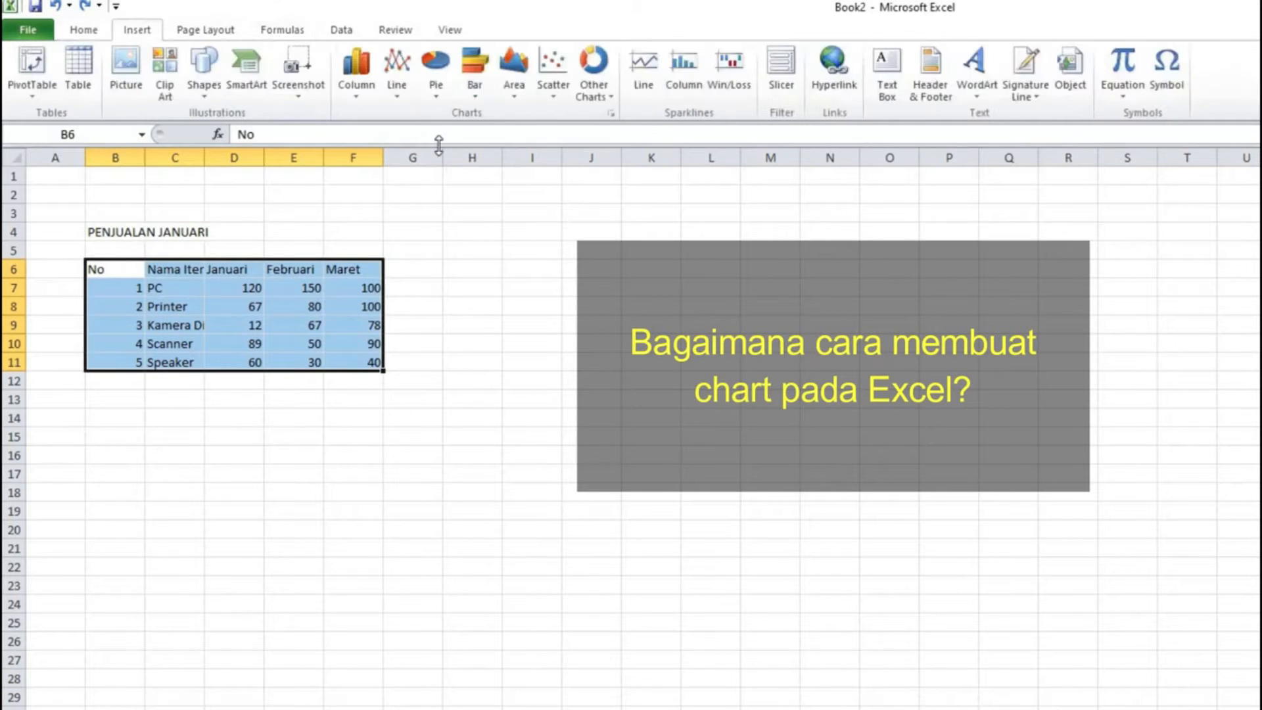
{"action": "left_click", "coordinate": [79, 69]}
{"action": "left_click", "coordinate": [879, 517]}
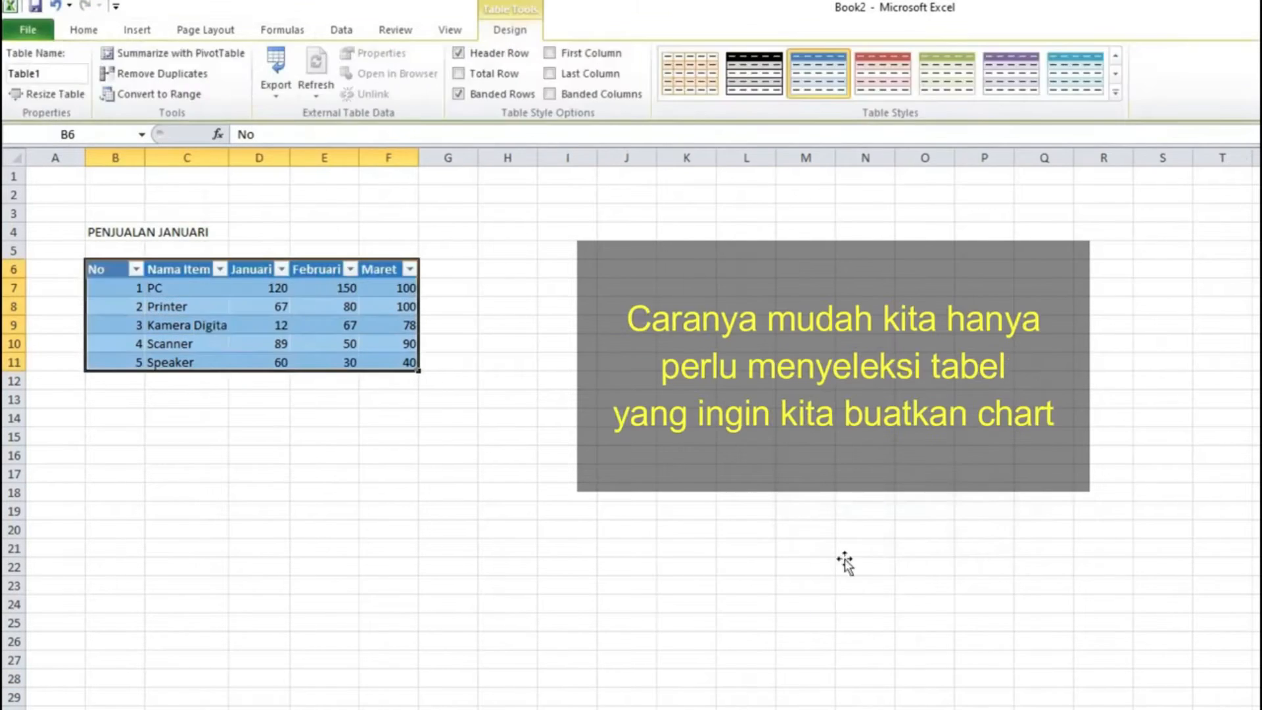
Step: Select the table and insert a 3-D Clustered Column chart from it
{"action": "left_click", "coordinate": [854, 548]}
{"action": "left_click_drag", "start_coordinate": [105, 268], "coordinate": [410, 362]}
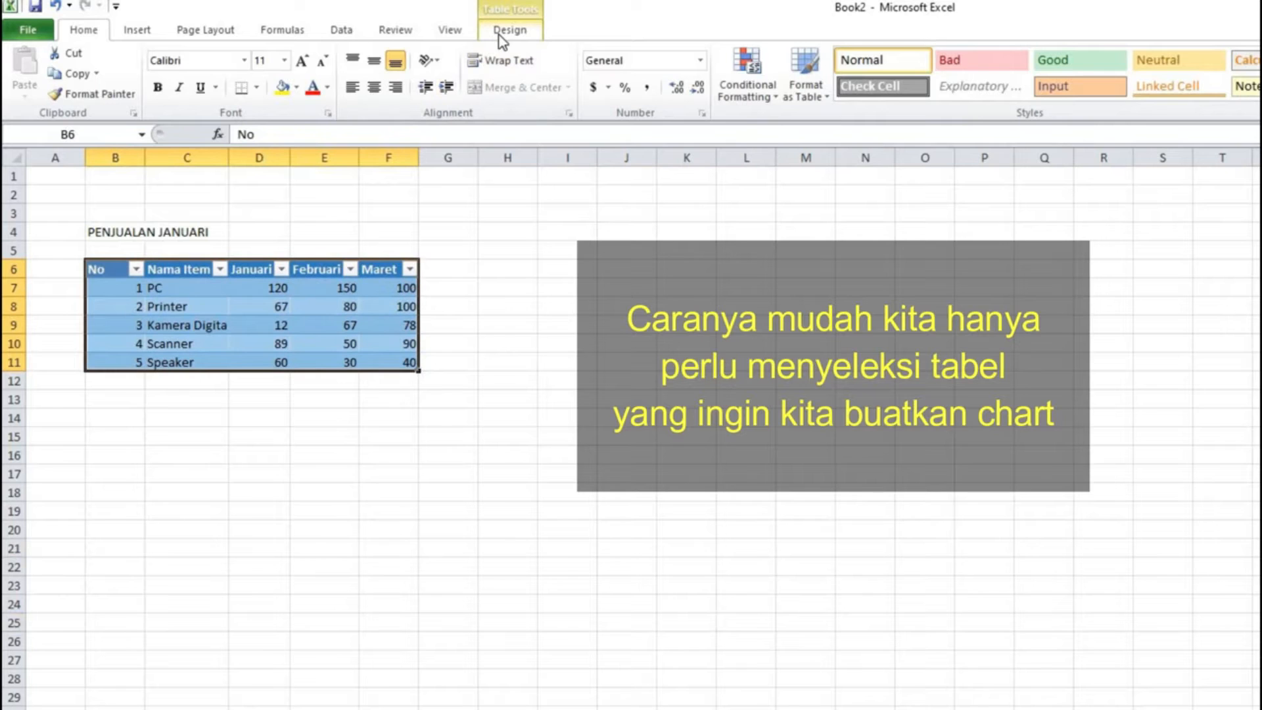
{"action": "left_click", "coordinate": [138, 31]}
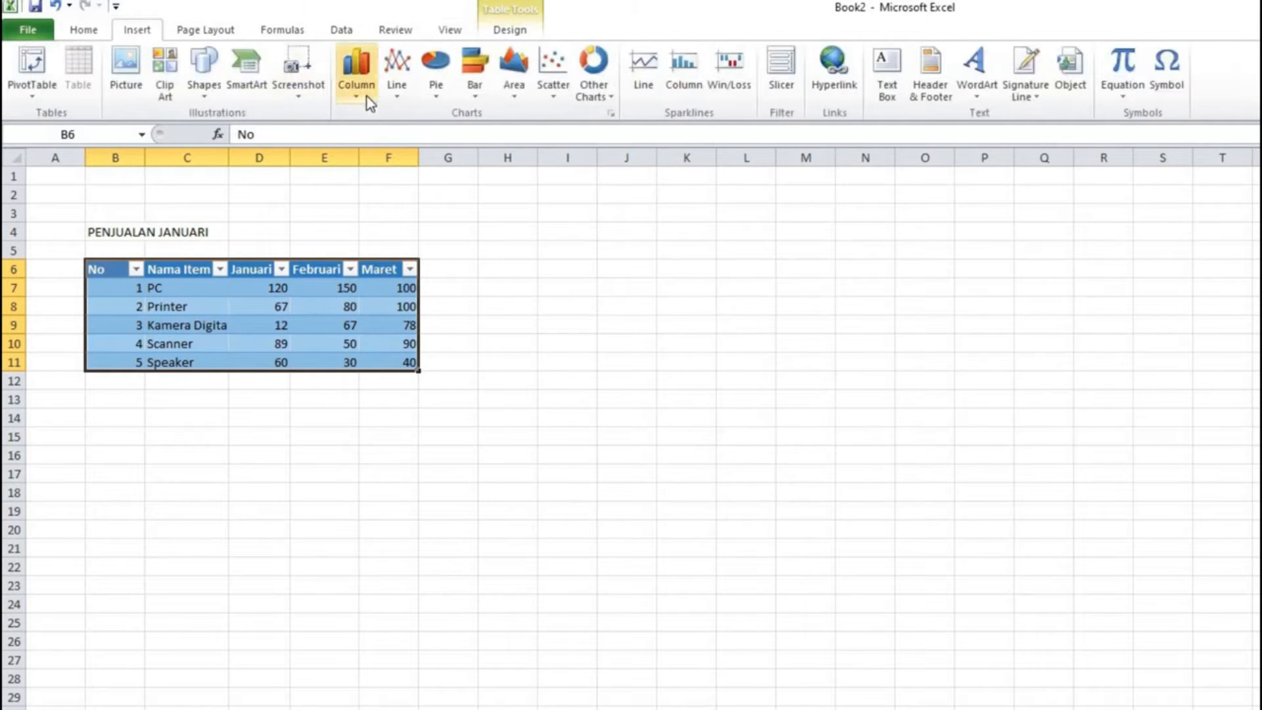
{"action": "left_click", "coordinate": [367, 99]}
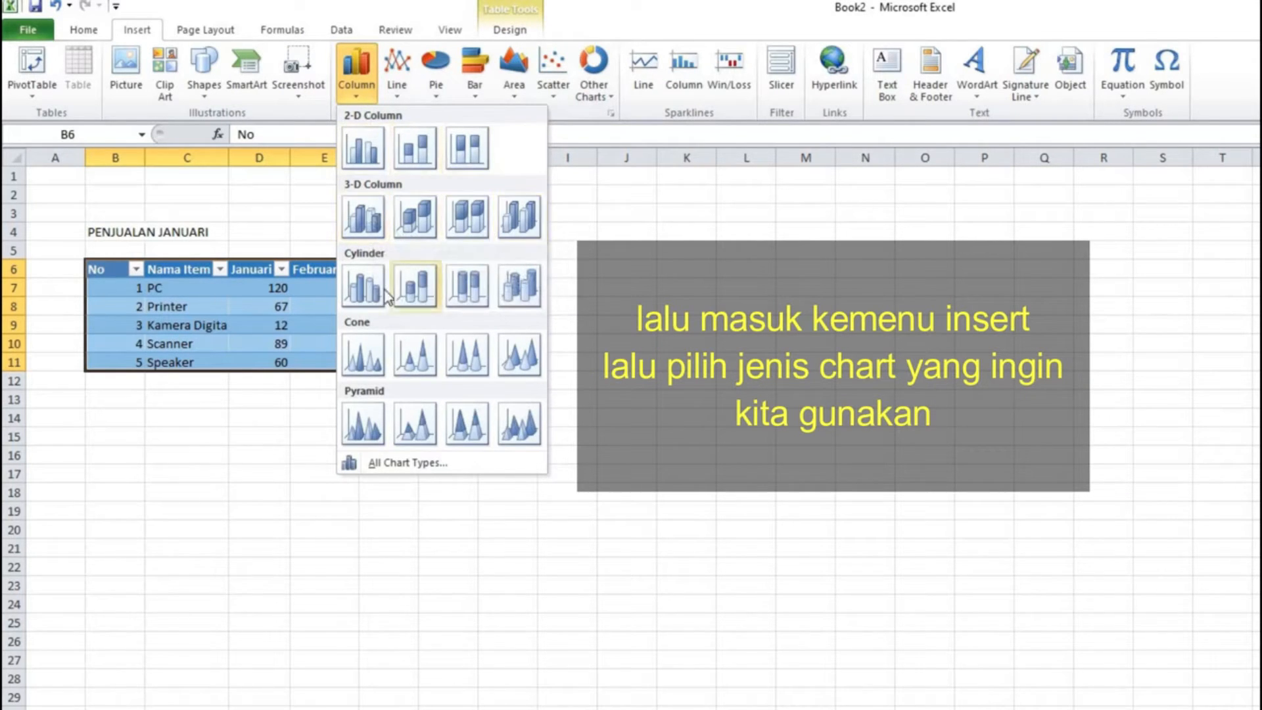
{"action": "left_click", "coordinate": [358, 215]}
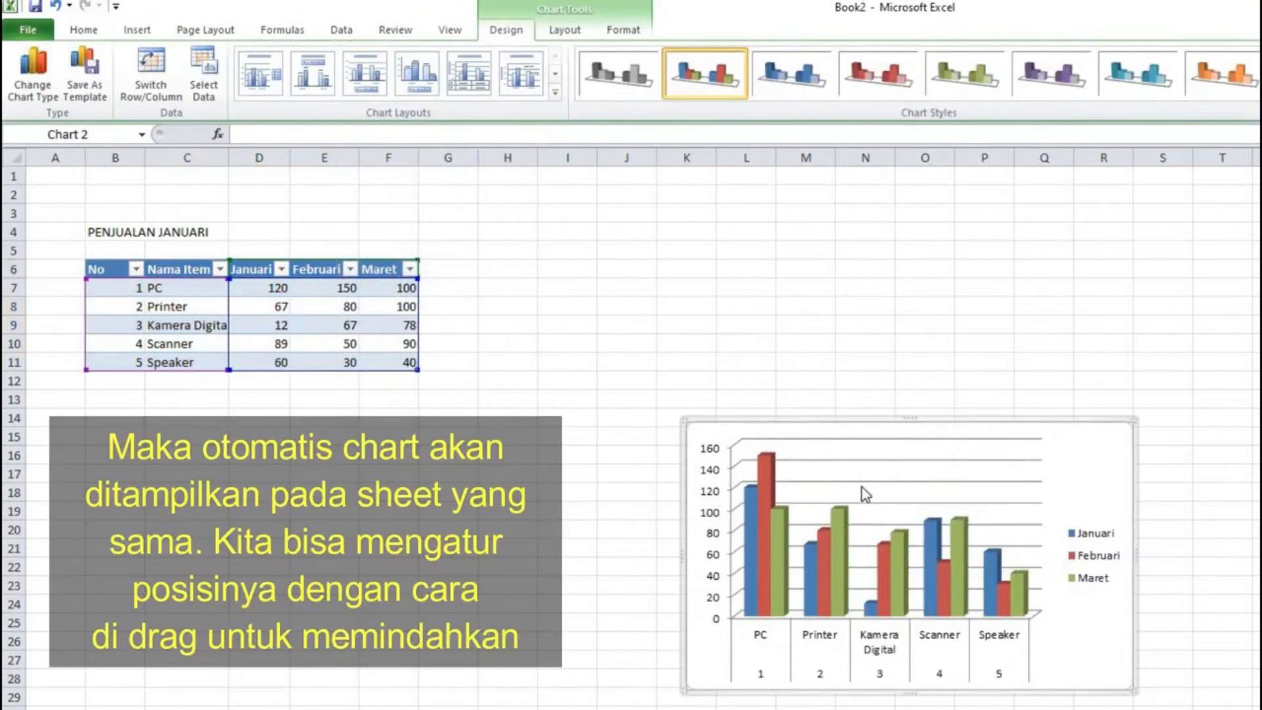
Step: Move the chart beside the table and enlarge it to span roughly columns J to S
{"action": "left_click", "coordinate": [840, 437]}
{"action": "left_click_drag", "start_coordinate": [1060, 452], "coordinate": [972, 306]}
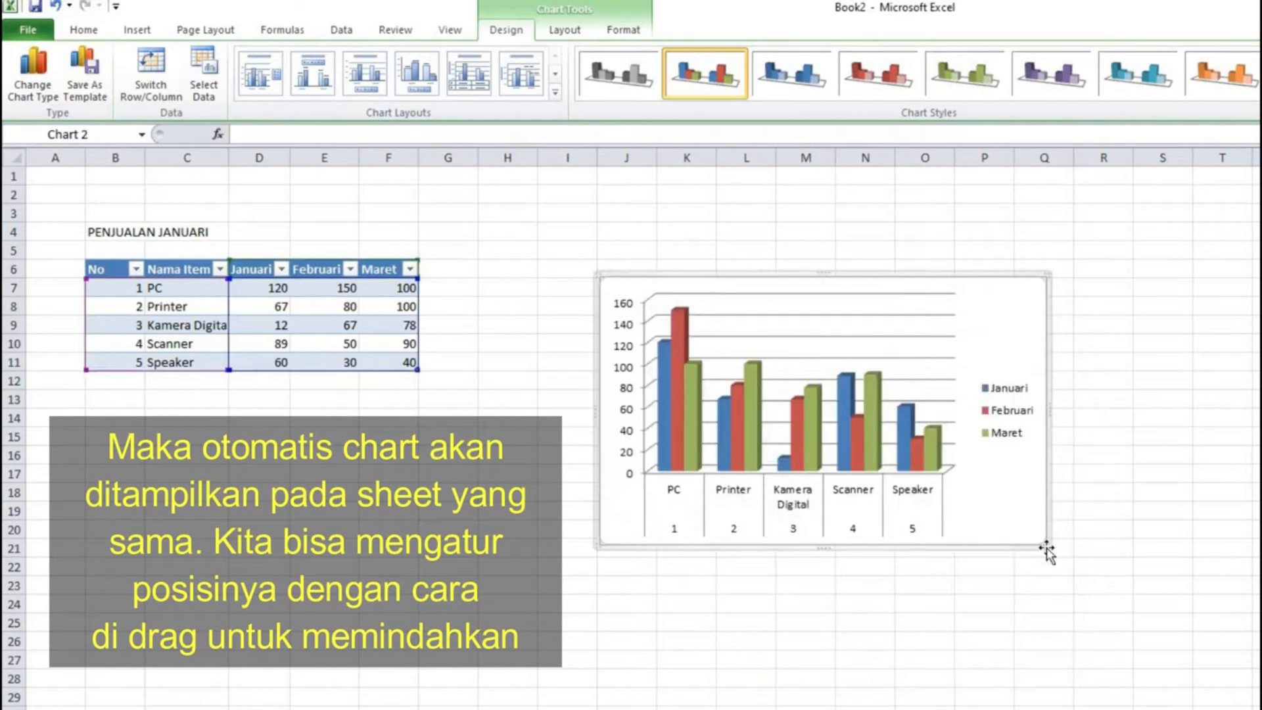
{"action": "left_click_drag", "start_coordinate": [1048, 546], "coordinate": [1209, 666]}
{"action": "left_click_drag", "start_coordinate": [1154, 592], "coordinate": [1175, 546]}
{"action": "left_click", "coordinate": [1152, 689]}
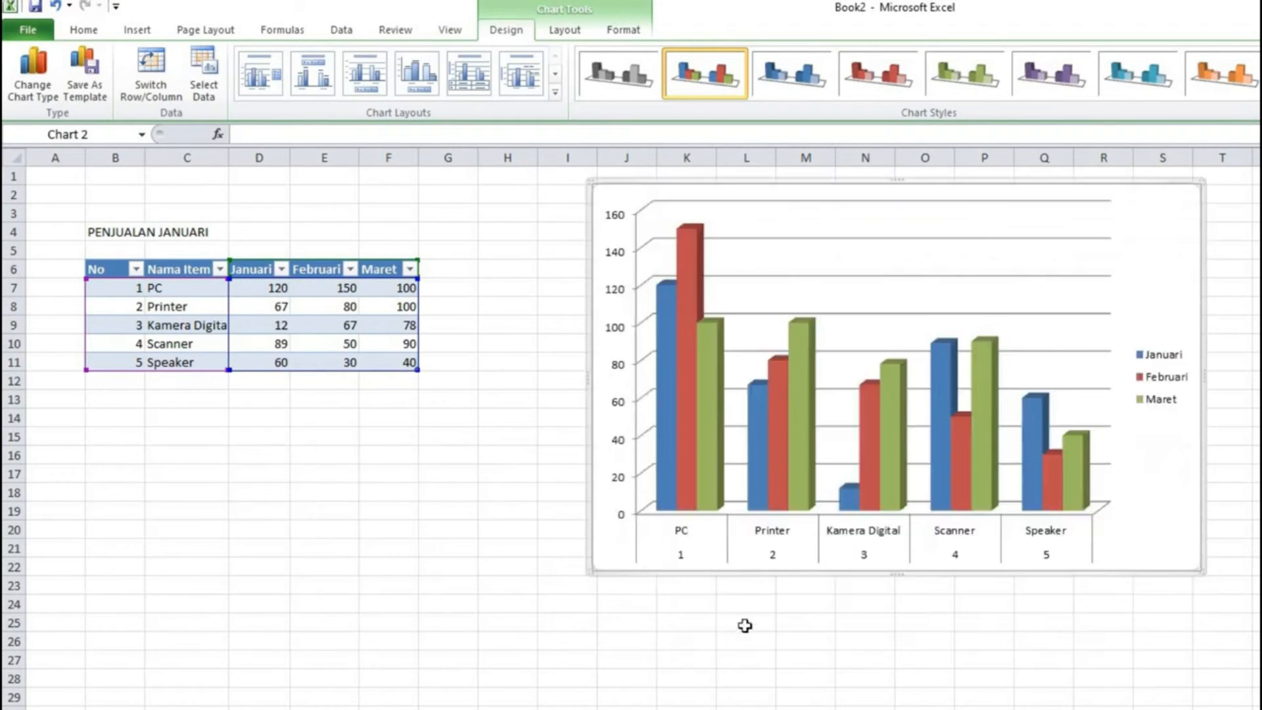
Step: Change the chart type to a 3-D cylinder column chart
{"action": "left_click", "coordinate": [976, 539]}
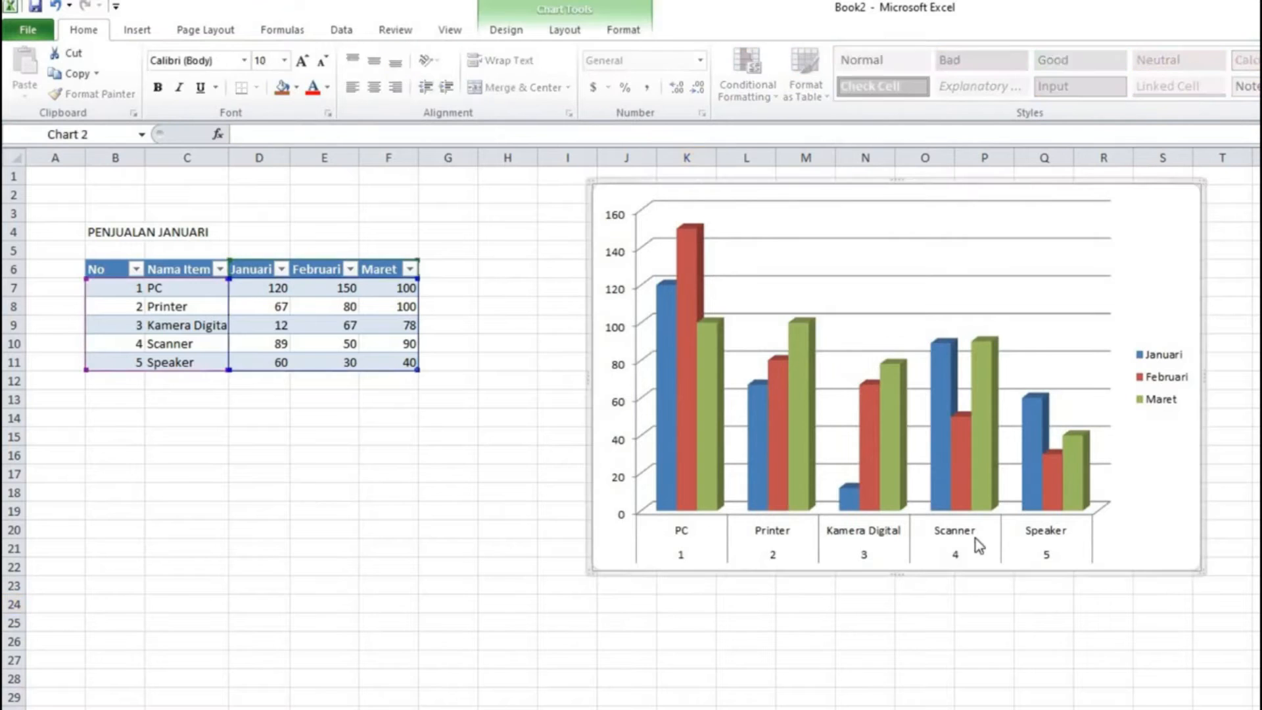
{"action": "left_click", "coordinate": [890, 443]}
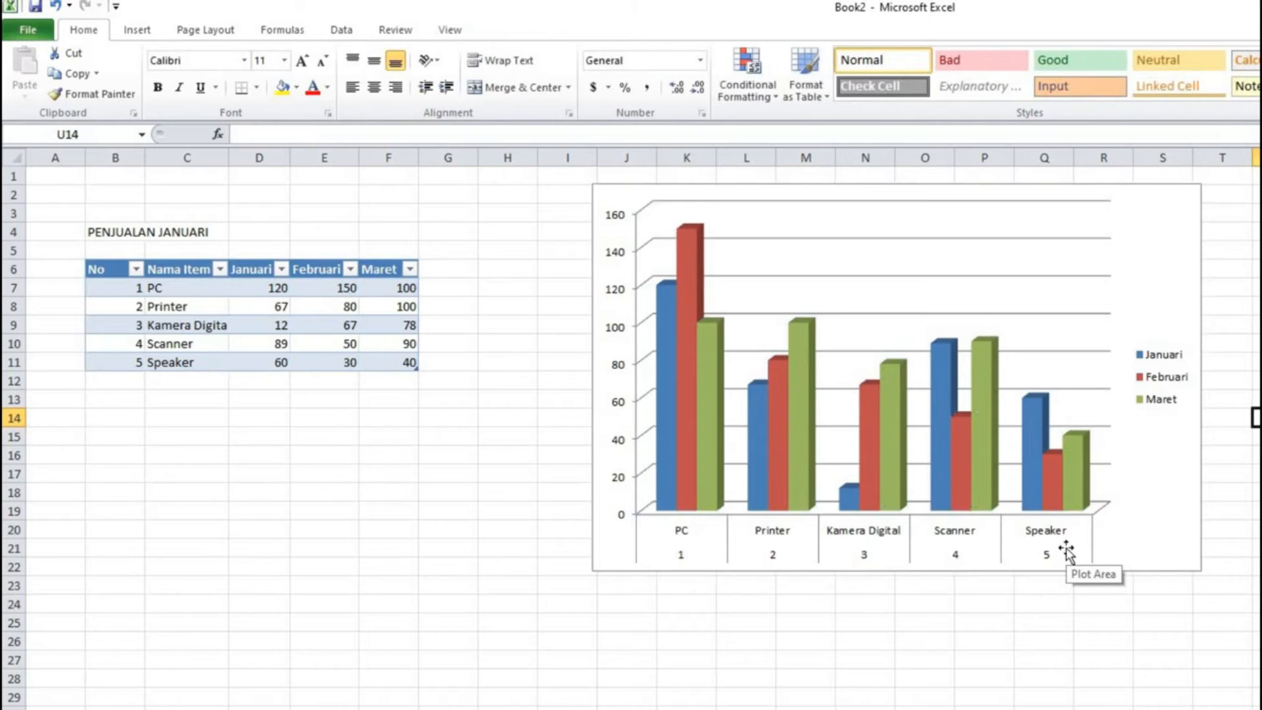
{"action": "left_click", "coordinate": [1165, 381]}
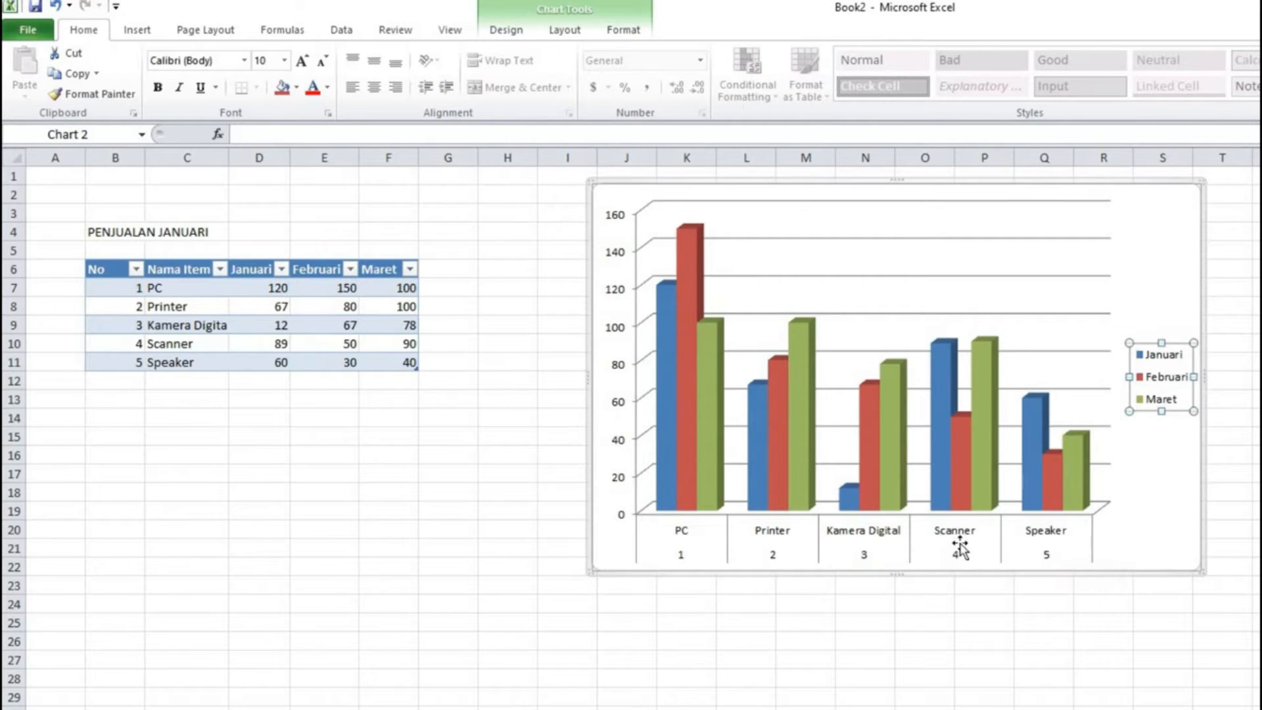
{"action": "mouse_move", "coordinate": [671, 464]}
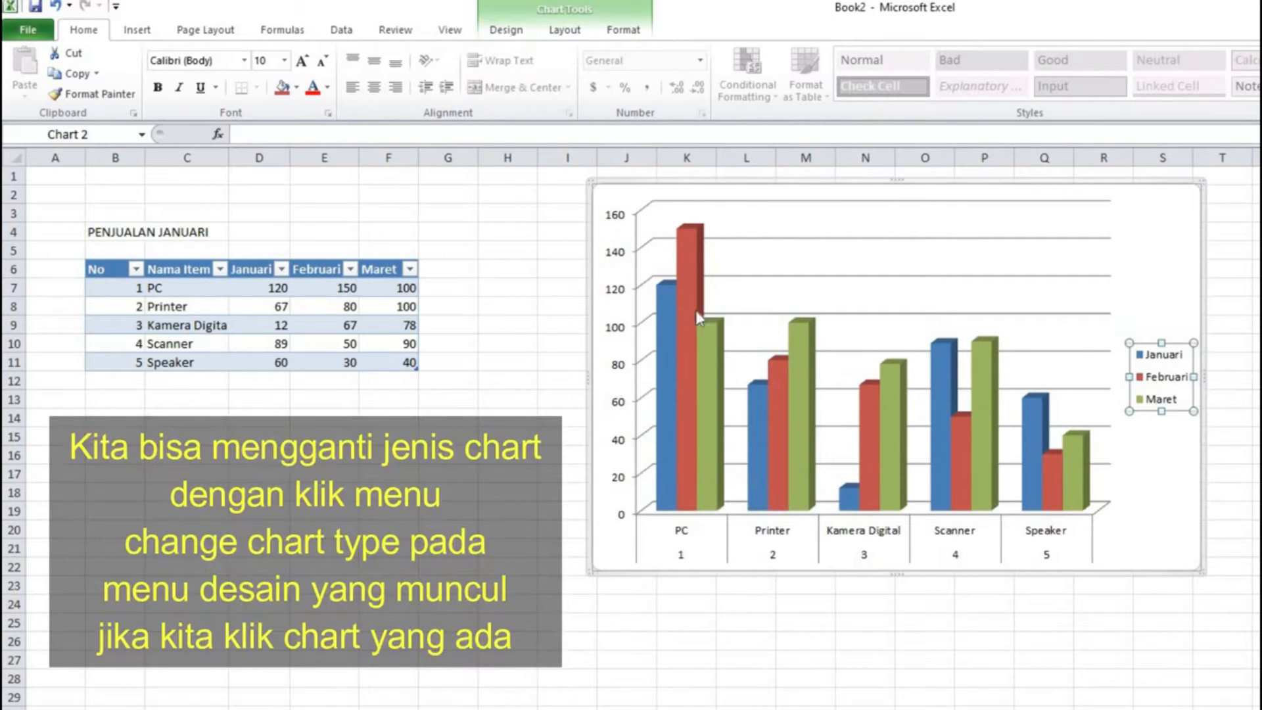
{"action": "left_click", "coordinate": [505, 30]}
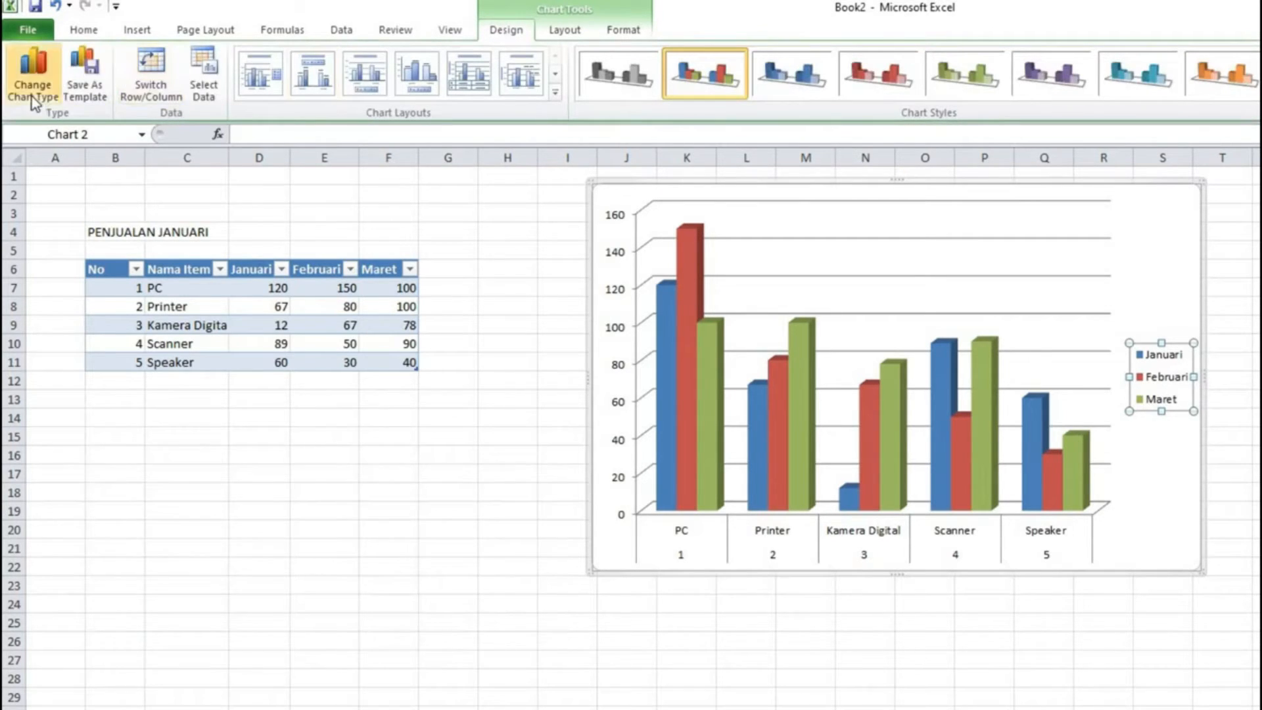
{"action": "left_click", "coordinate": [33, 74]}
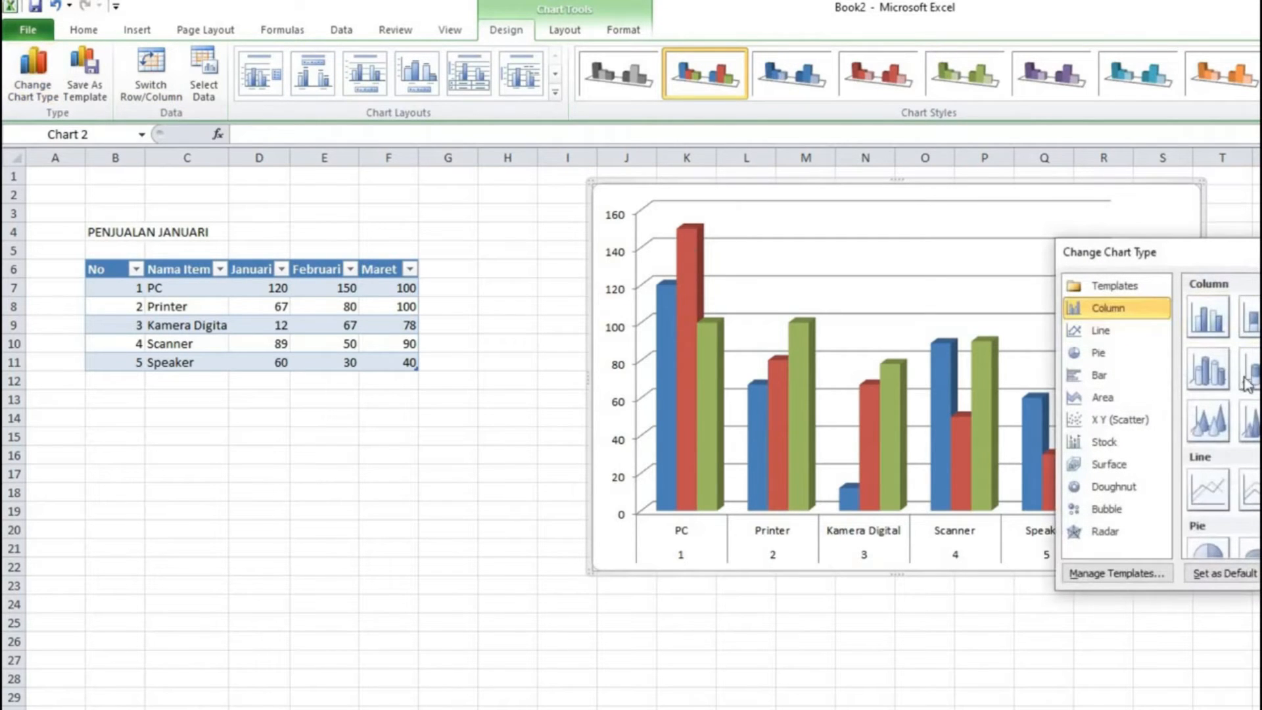
{"action": "left_click", "coordinate": [1203, 380]}
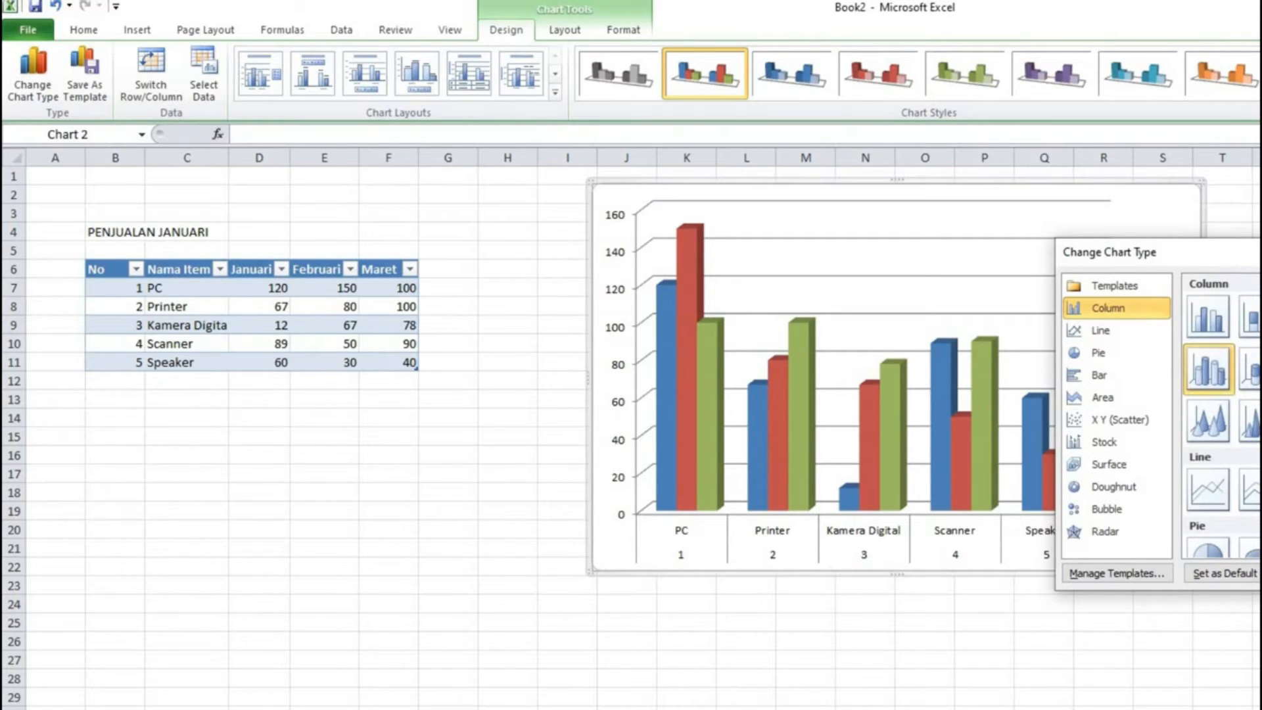
{"action": "key", "text": "Return"}
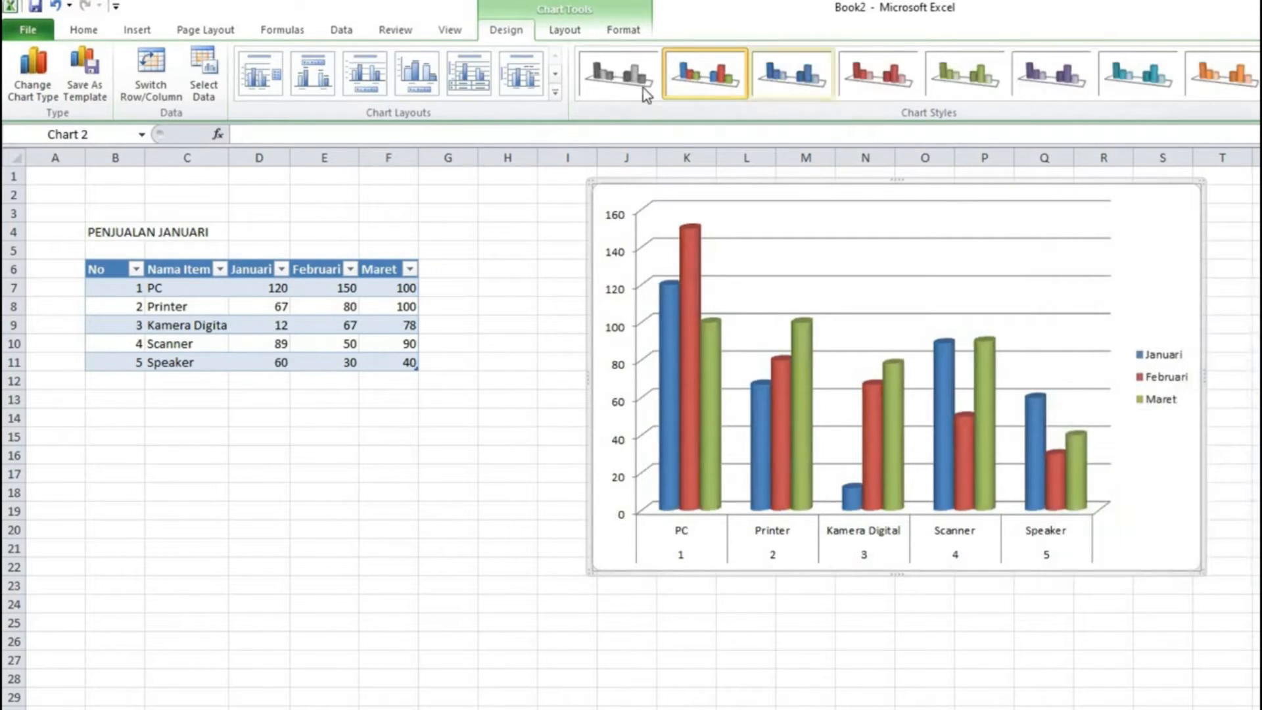
Step: Change the chart type to a 3-D Pie chart
{"action": "left_click", "coordinate": [36, 92]}
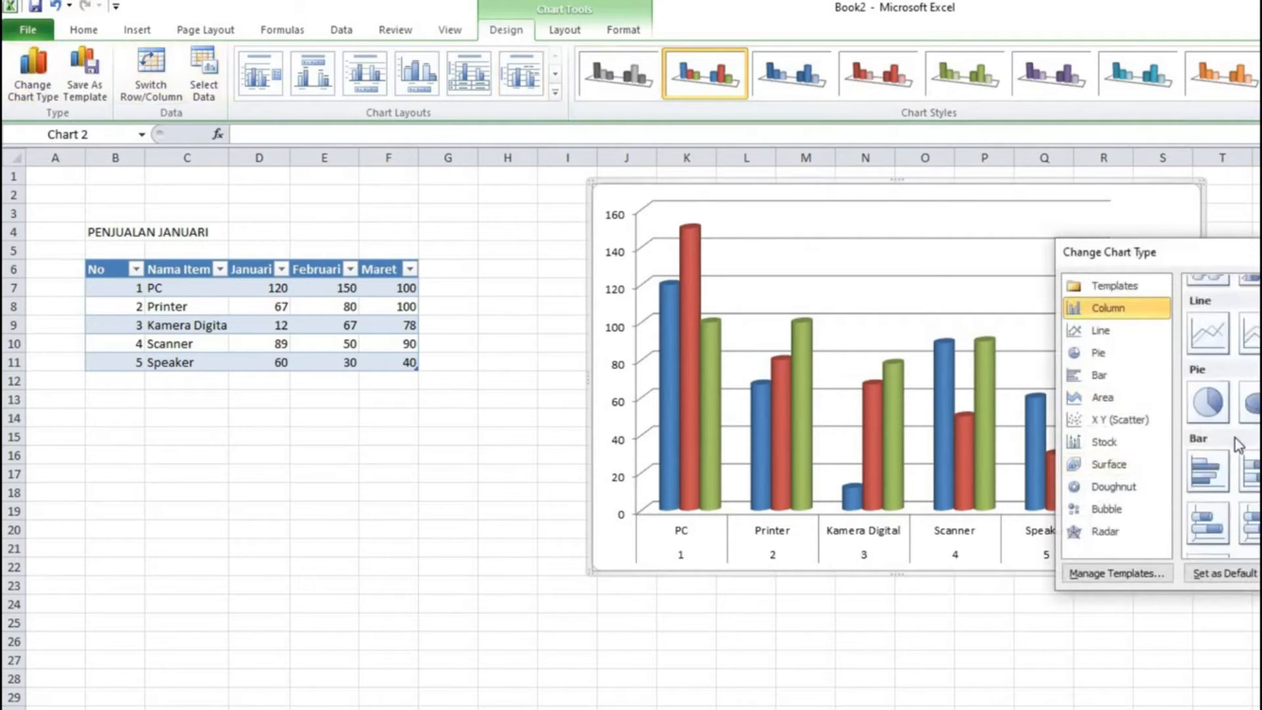
{"action": "left_click", "coordinate": [1250, 402]}
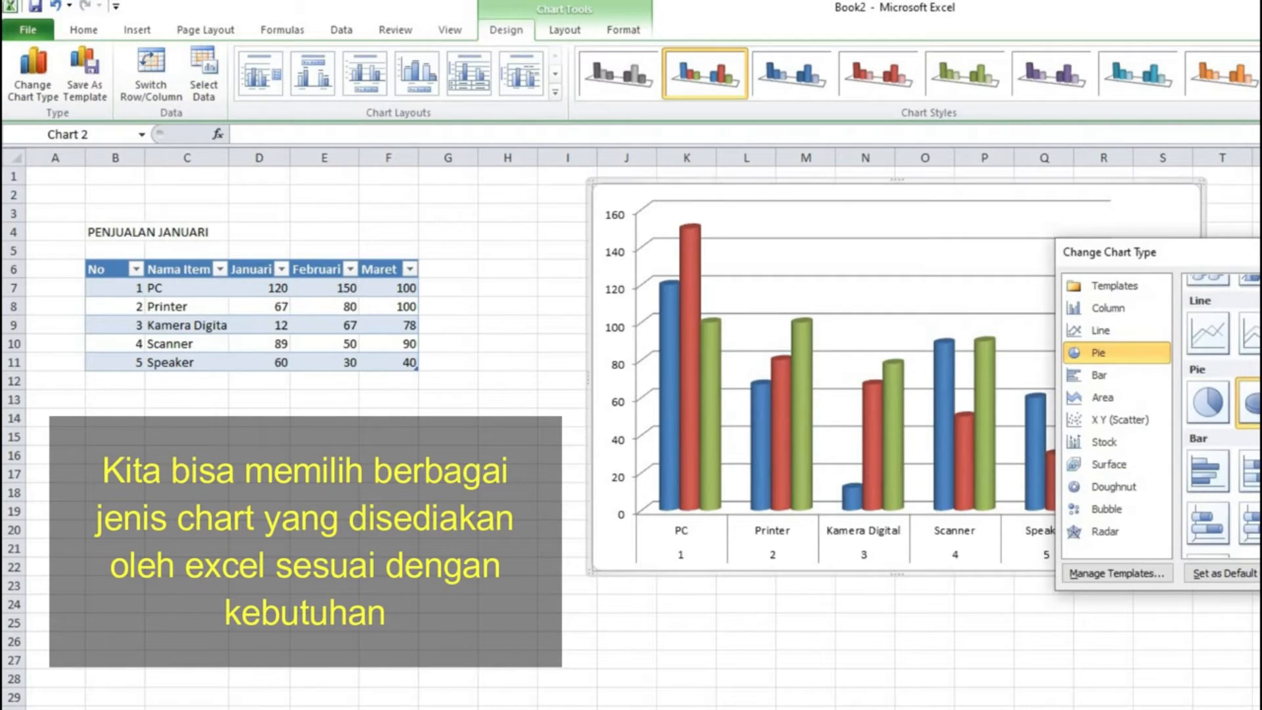
{"action": "key", "text": "Return"}
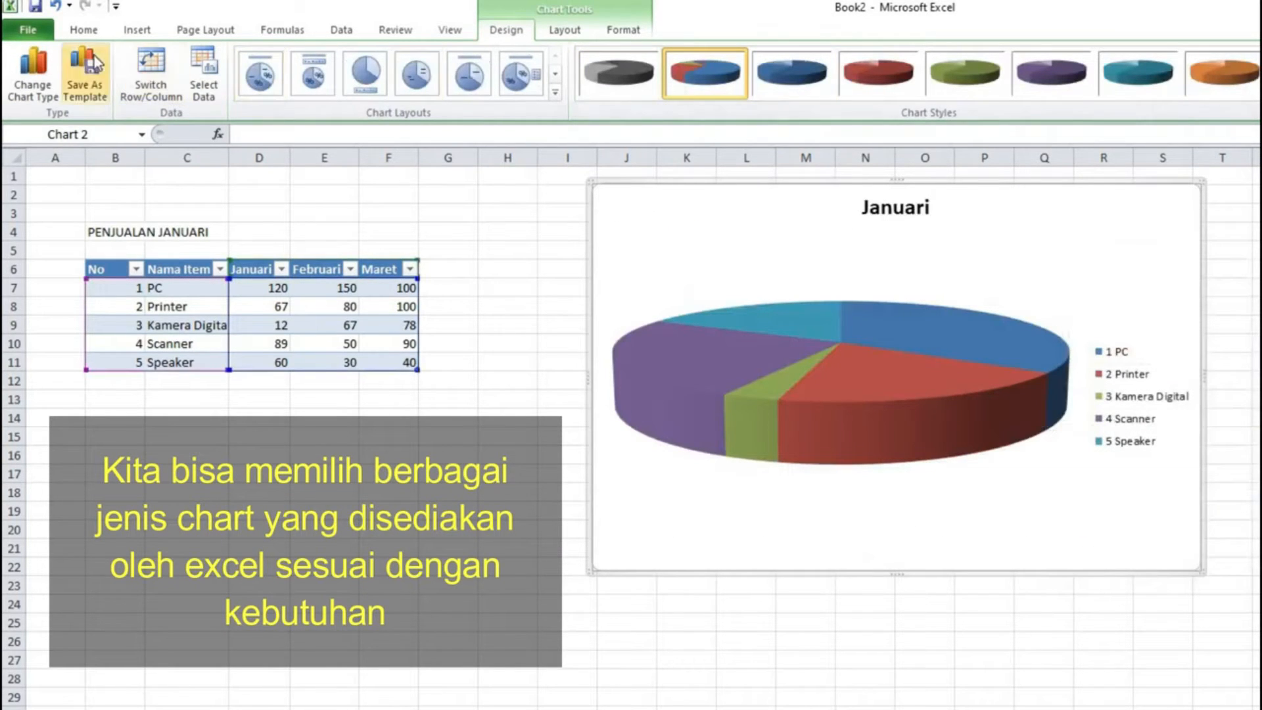
Step: Change the chart type to a 3-D Area chart
{"action": "left_click", "coordinate": [34, 81]}
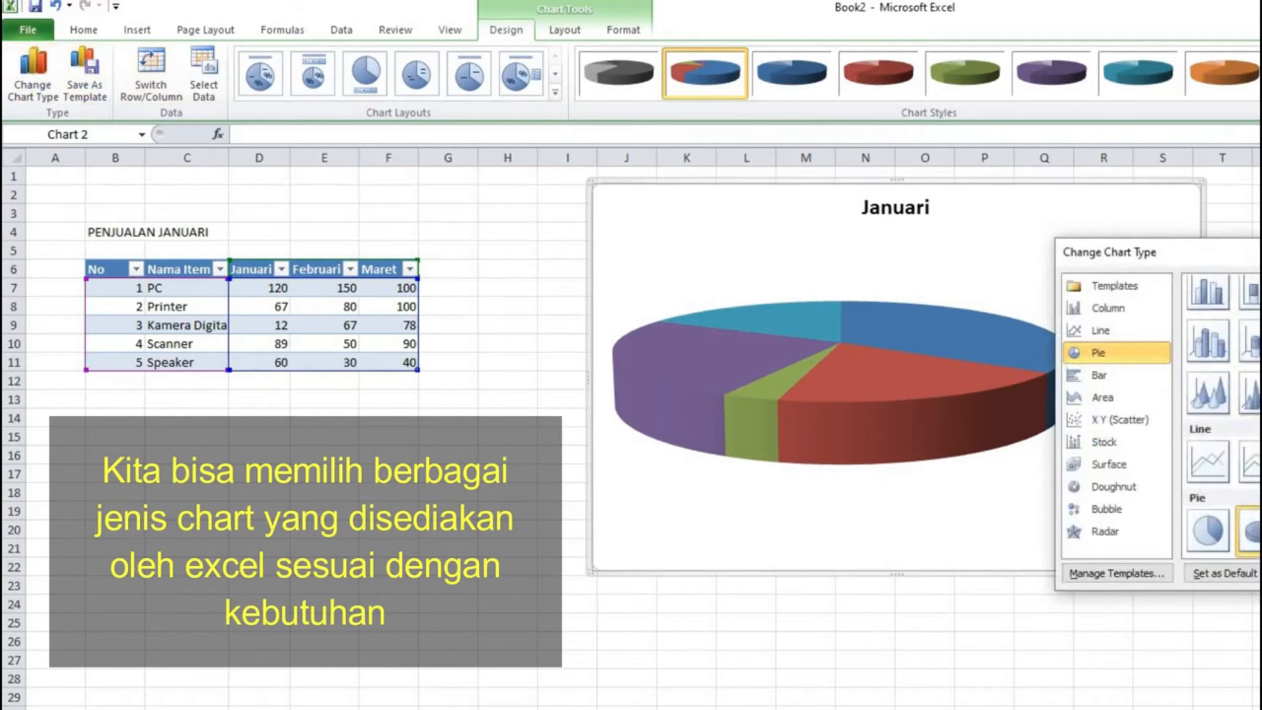
{"action": "scroll", "coordinate": [1222, 414], "scroll_direction": "down", "scroll_amount": 3}
{"action": "scroll", "coordinate": [1222, 414], "scroll_direction": "down", "scroll_amount": 3}
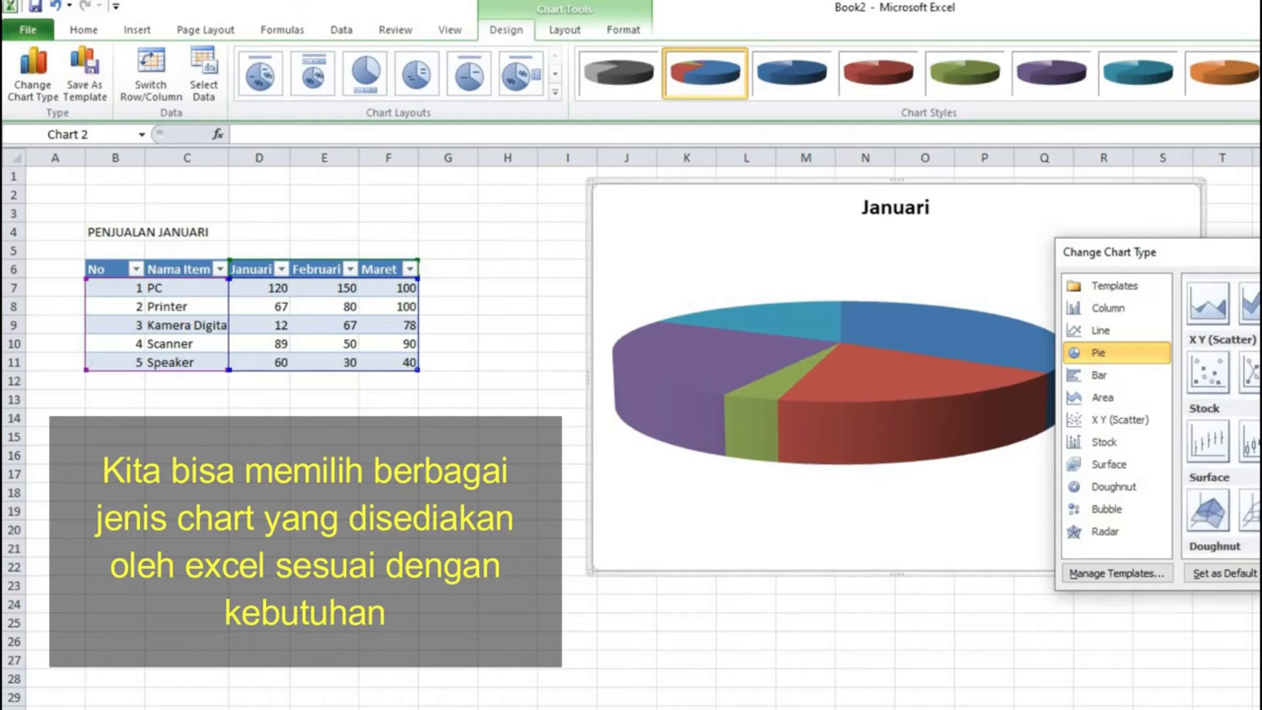
{"action": "scroll", "coordinate": [1222, 414], "scroll_direction": "up", "scroll_amount": 3}
{"action": "left_click", "coordinate": [1102, 397]}
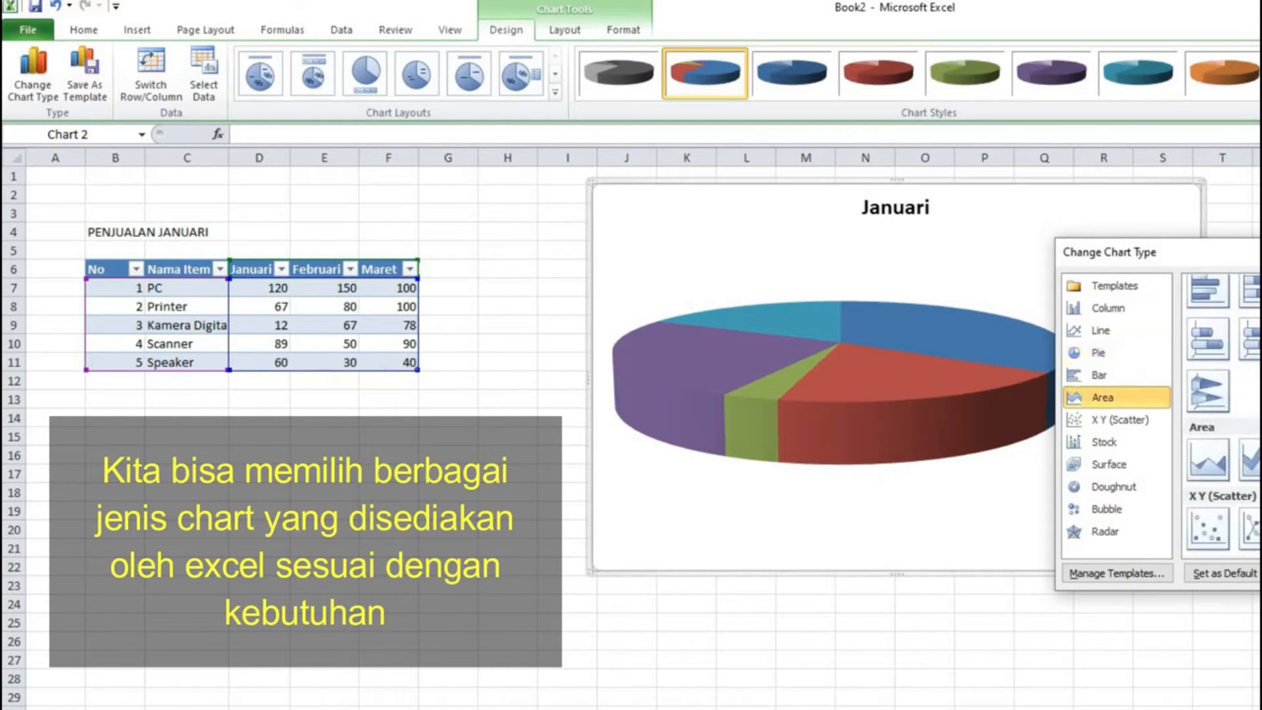
{"action": "scroll", "coordinate": [1222, 414], "scroll_direction": "up", "scroll_amount": 3}
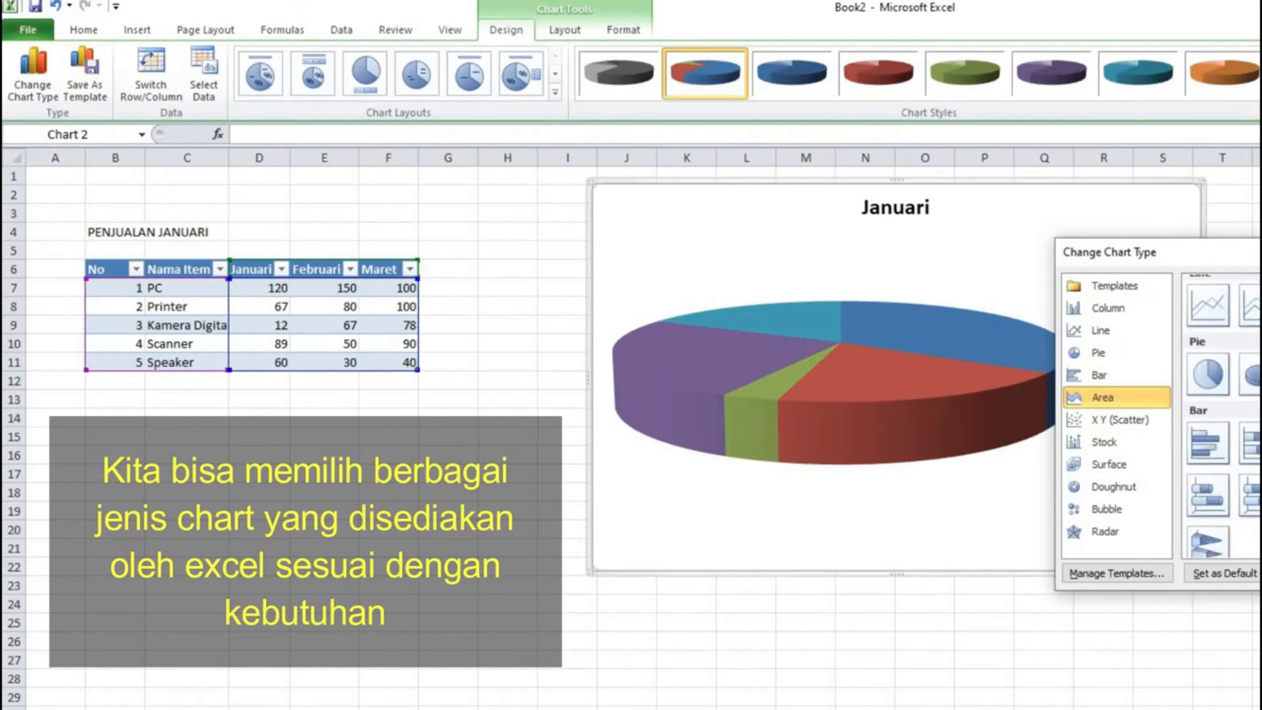
{"action": "scroll", "coordinate": [1222, 414], "scroll_direction": "up", "scroll_amount": 3}
{"action": "scroll", "coordinate": [1222, 414], "scroll_direction": "up", "scroll_amount": 1}
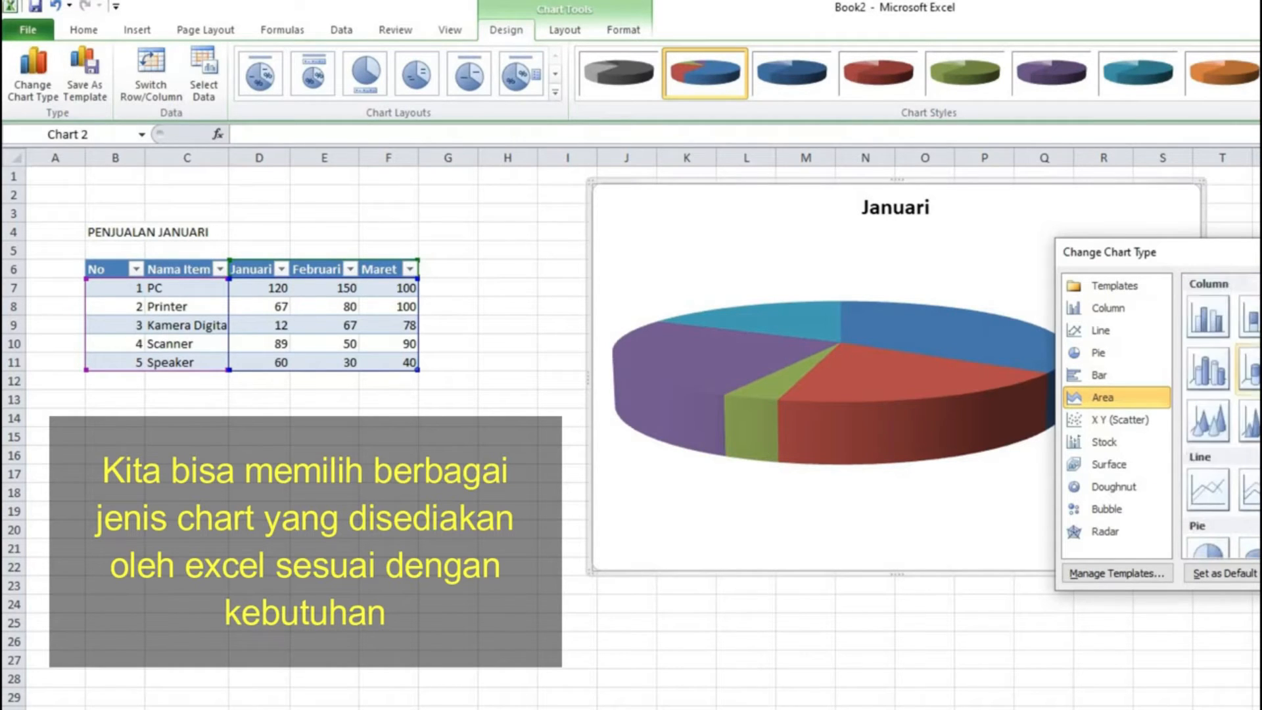
{"action": "scroll", "coordinate": [1223, 414], "scroll_direction": "down", "scroll_amount": 7}
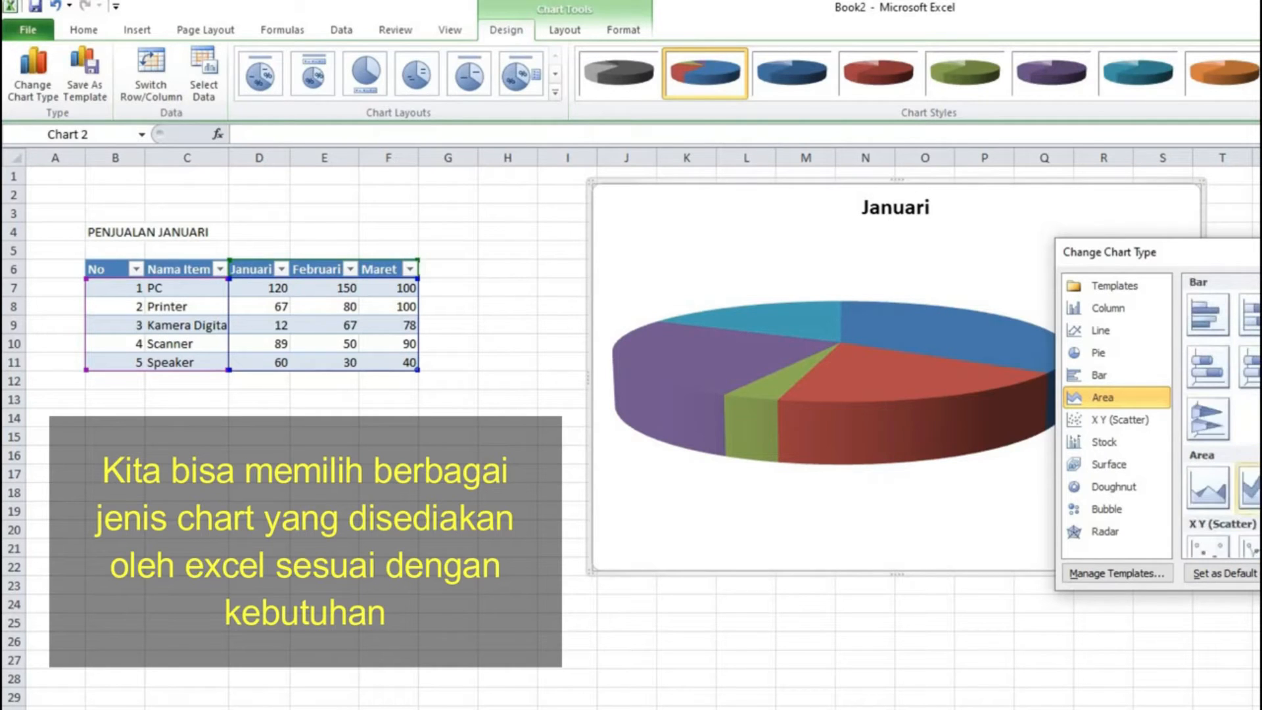
{"action": "key", "text": "Return"}
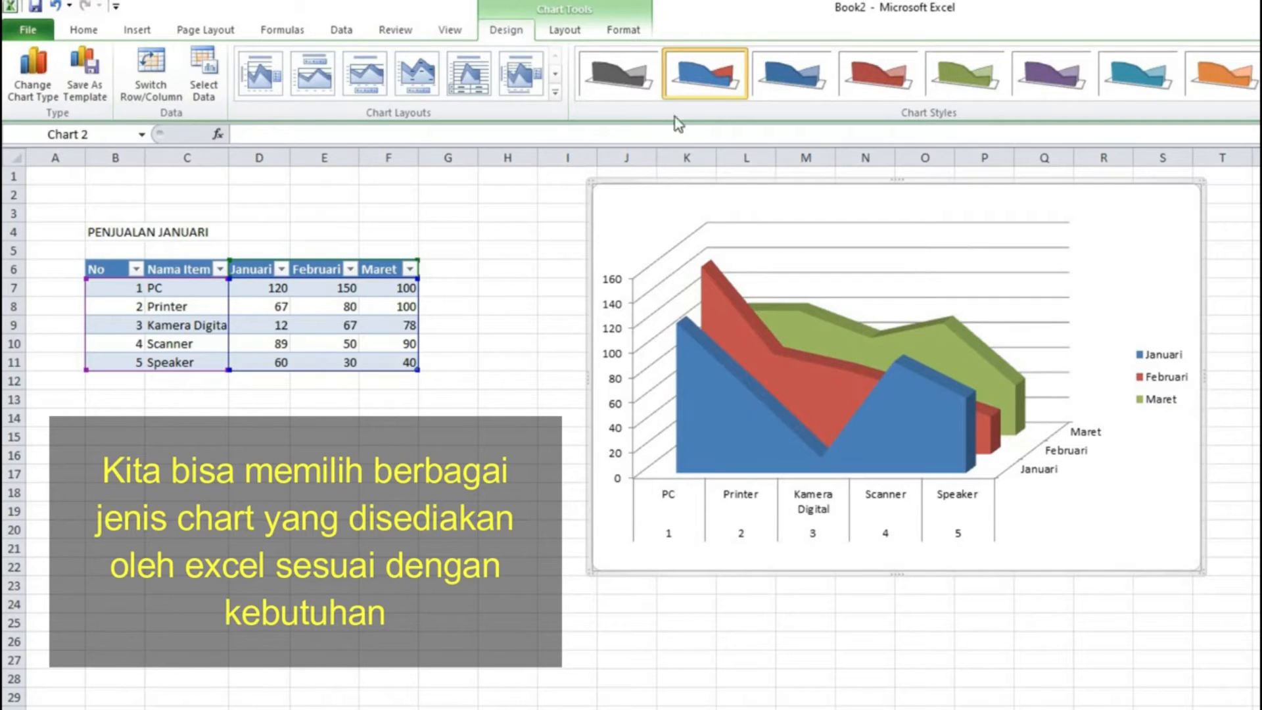
Step: Try several chart styles on the area chart before reapplying the second style
{"action": "left_click", "coordinate": [887, 84]}
{"action": "left_click", "coordinate": [972, 80]}
{"action": "left_click", "coordinate": [1080, 81]}
{"action": "left_click", "coordinate": [1145, 79]}
{"action": "left_click", "coordinate": [1208, 72]}
{"action": "left_click", "coordinate": [705, 74]}
Step: Change the chart type to a Doughnut chart
{"action": "left_click", "coordinate": [837, 358]}
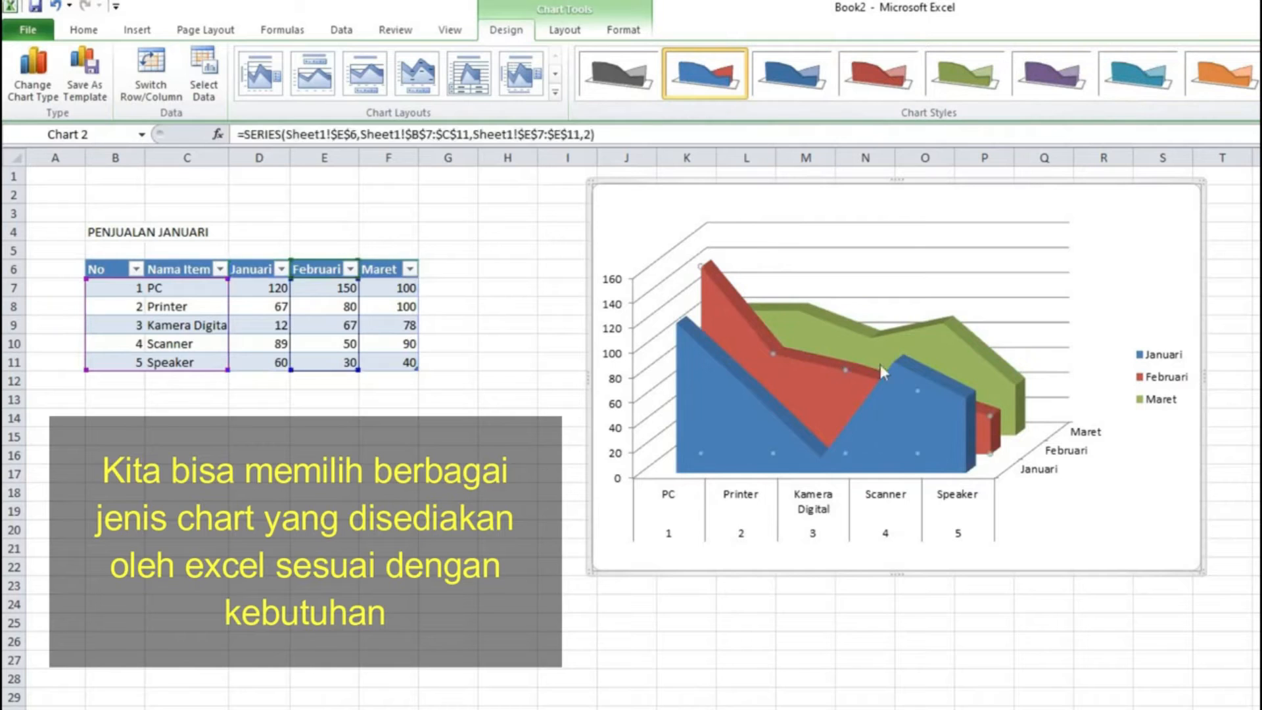
{"action": "left_click", "coordinate": [33, 73]}
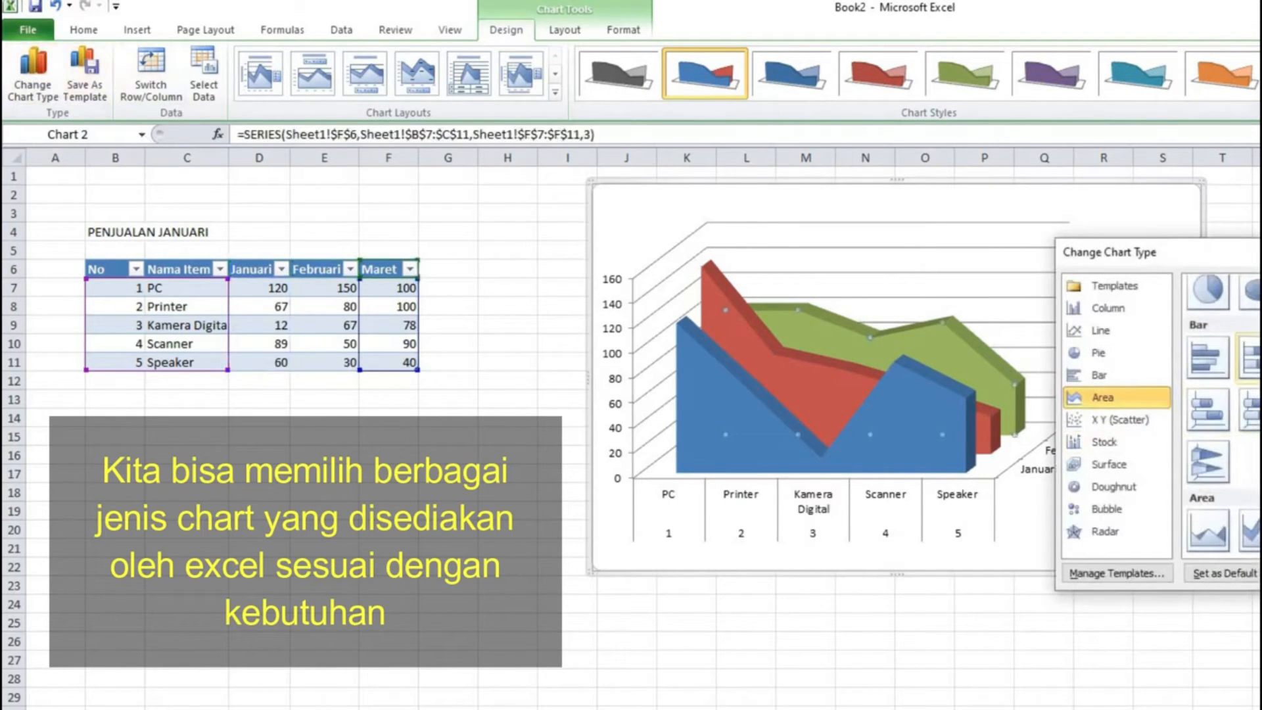
{"action": "scroll", "coordinate": [1222, 408], "scroll_direction": "down", "scroll_amount": 3}
{"action": "scroll", "coordinate": [1219, 407], "scroll_direction": "down", "scroll_amount": 3}
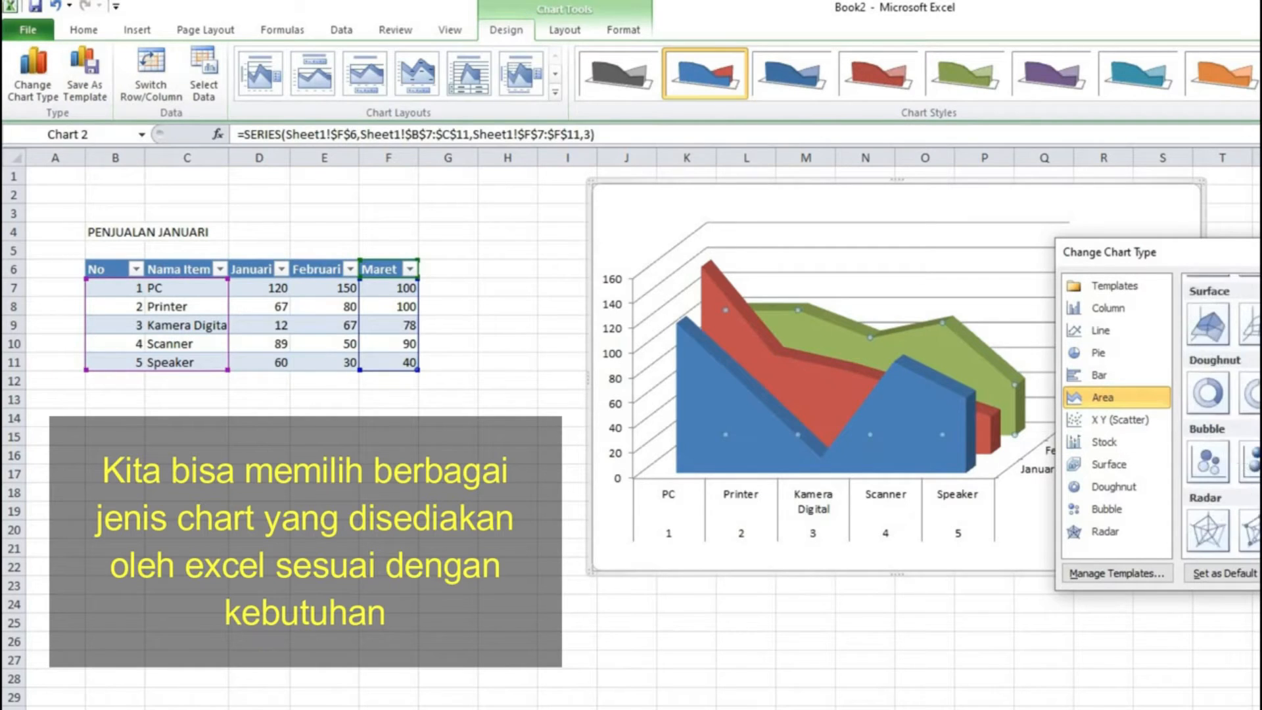
{"action": "left_click", "coordinate": [1216, 403]}
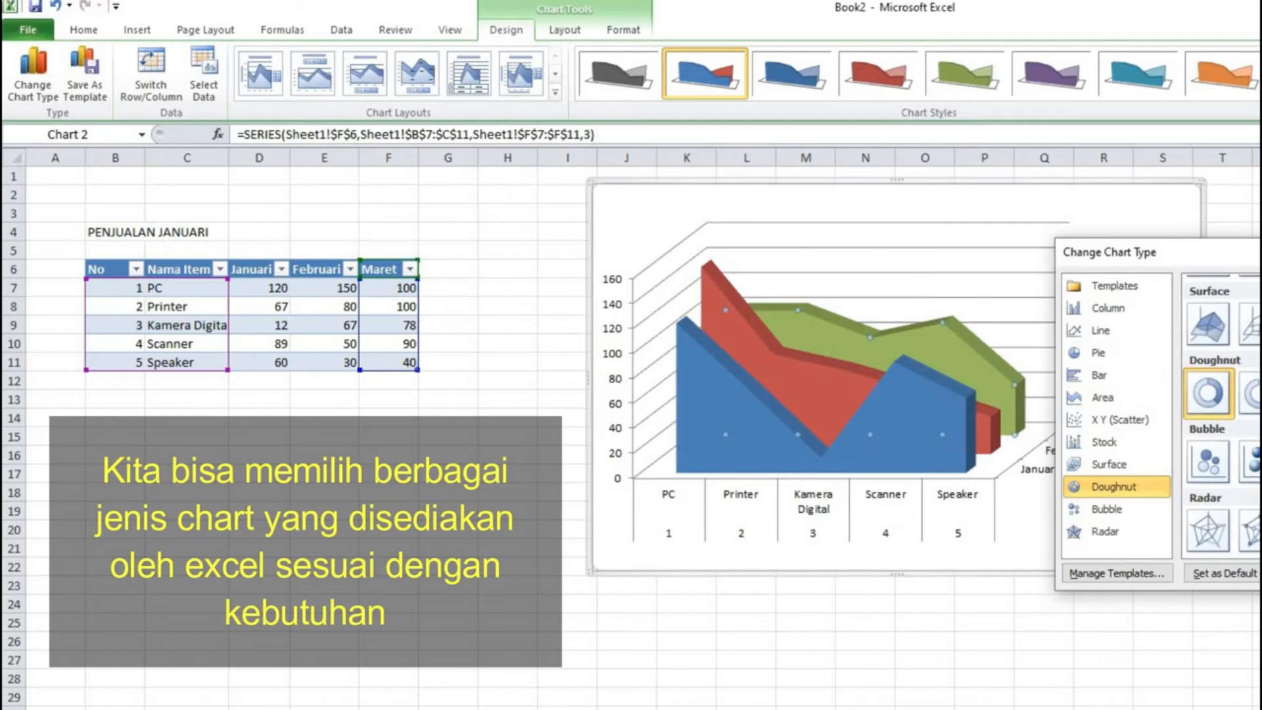
{"action": "key", "text": "Return"}
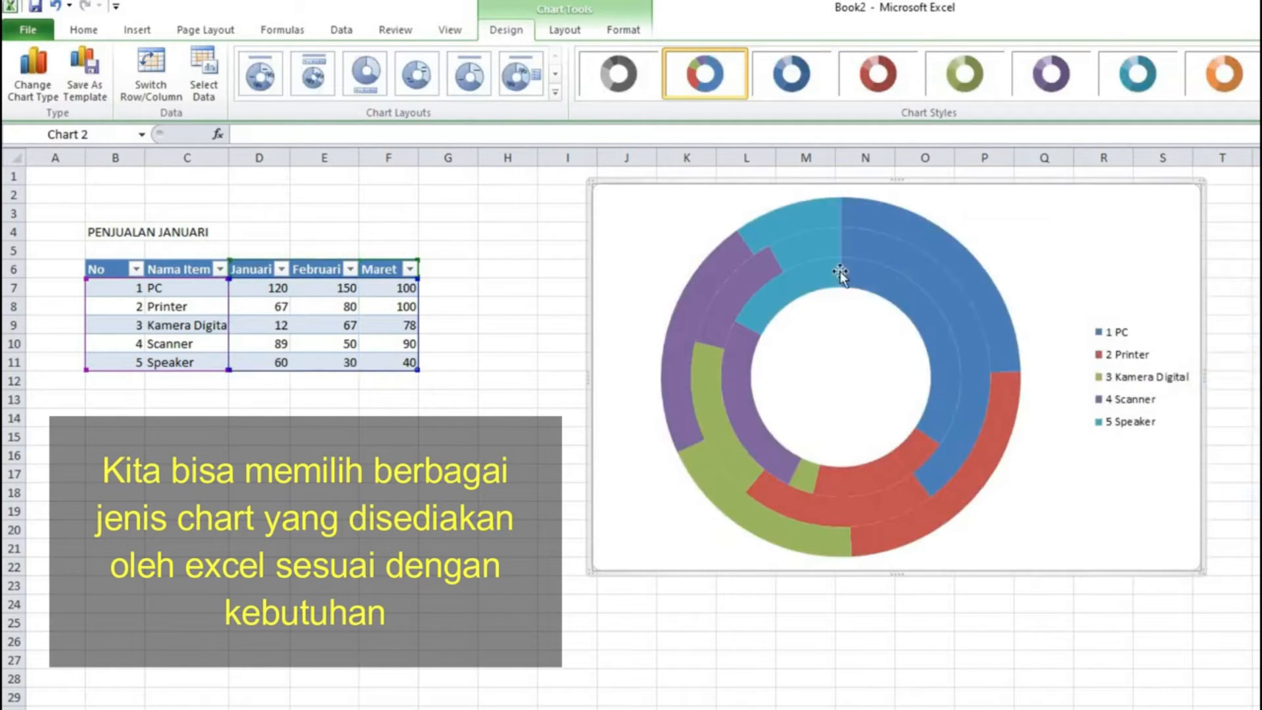
Step: Change the chart type to a 3-D Bubble chart
{"action": "left_click", "coordinate": [33, 72]}
{"action": "scroll", "coordinate": [1252, 470], "scroll_direction": "down", "scroll_amount": 2}
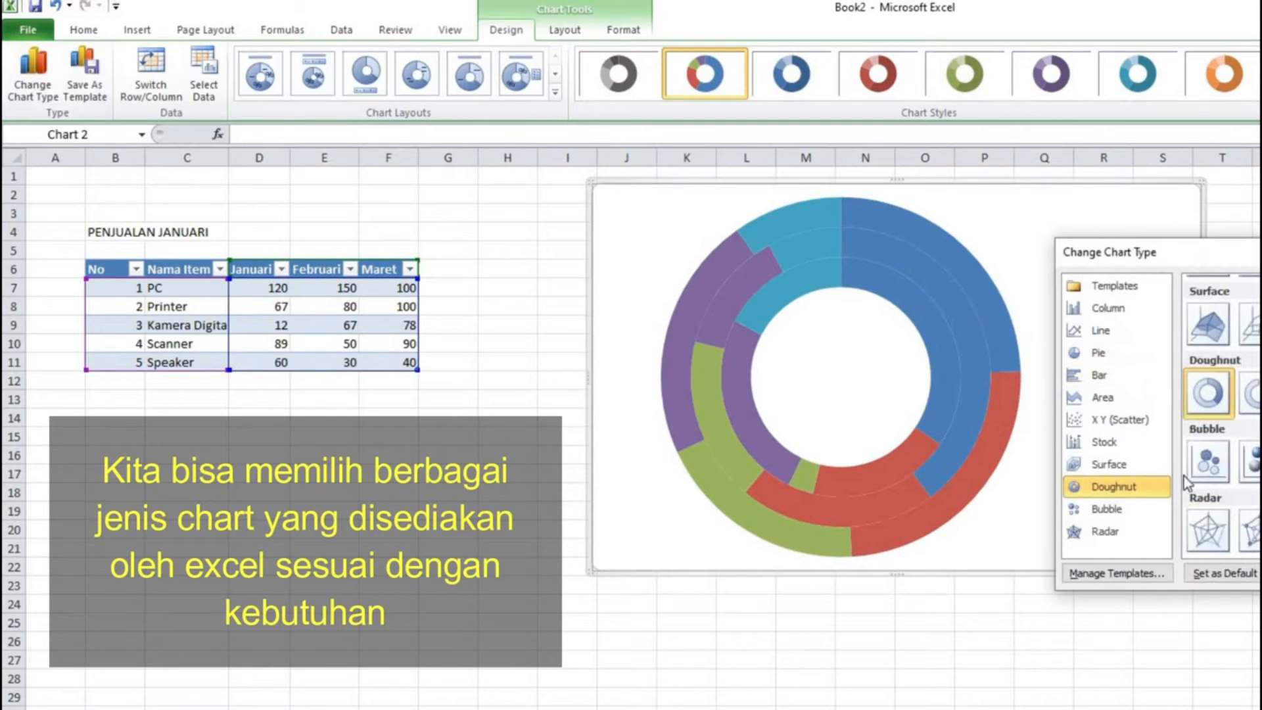
{"action": "left_click", "coordinate": [1252, 468]}
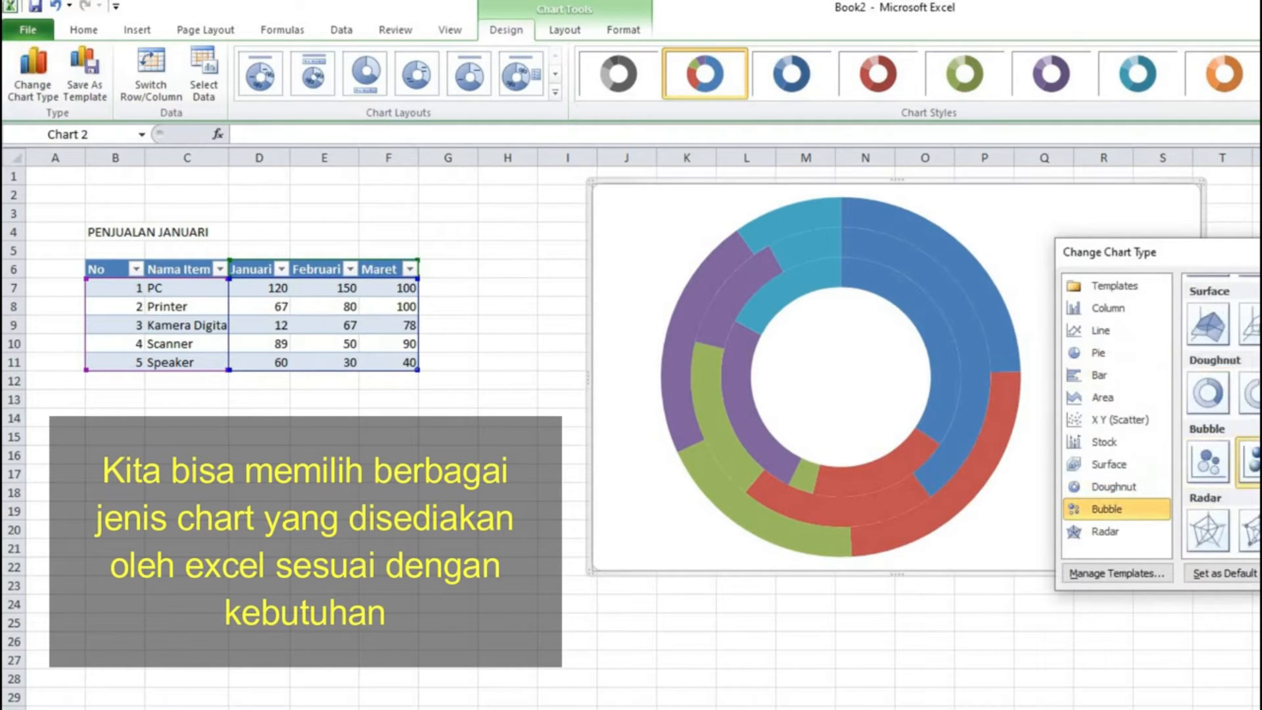
{"action": "key", "text": "Return"}
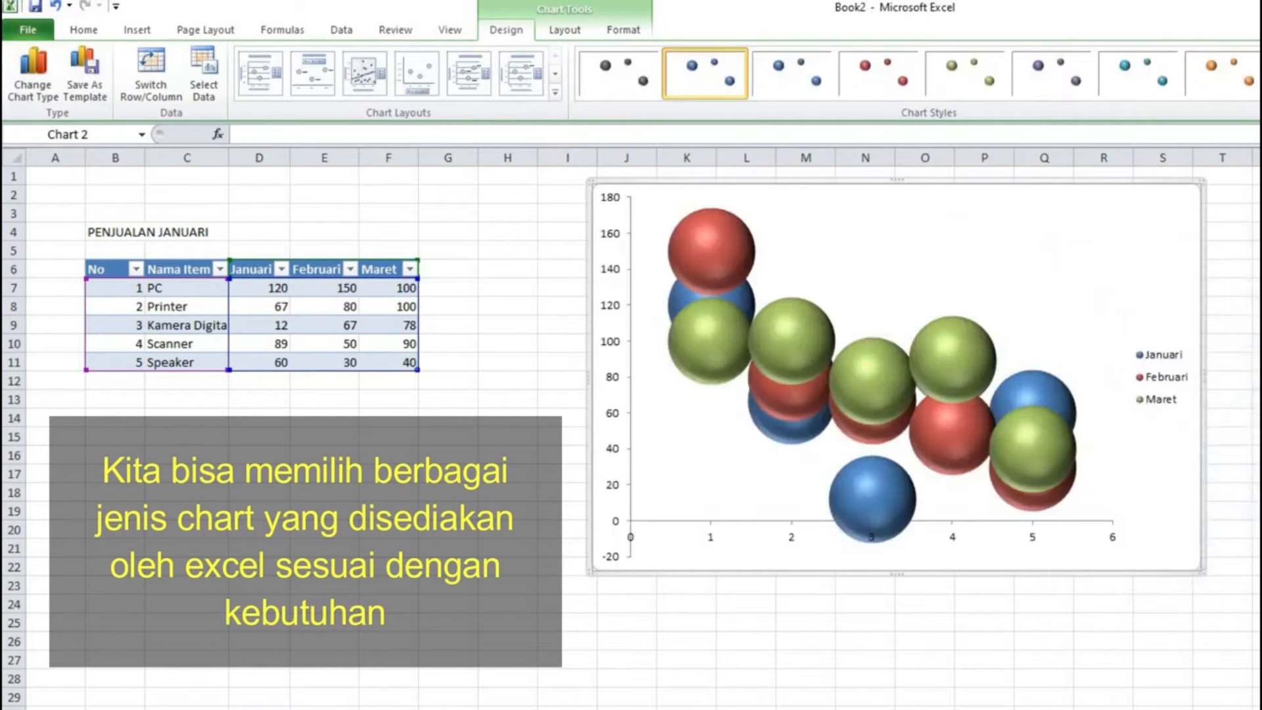
Step: Change the chart type to a Radar chart, accepting the change for all data series
{"action": "left_click", "coordinate": [1049, 458]}
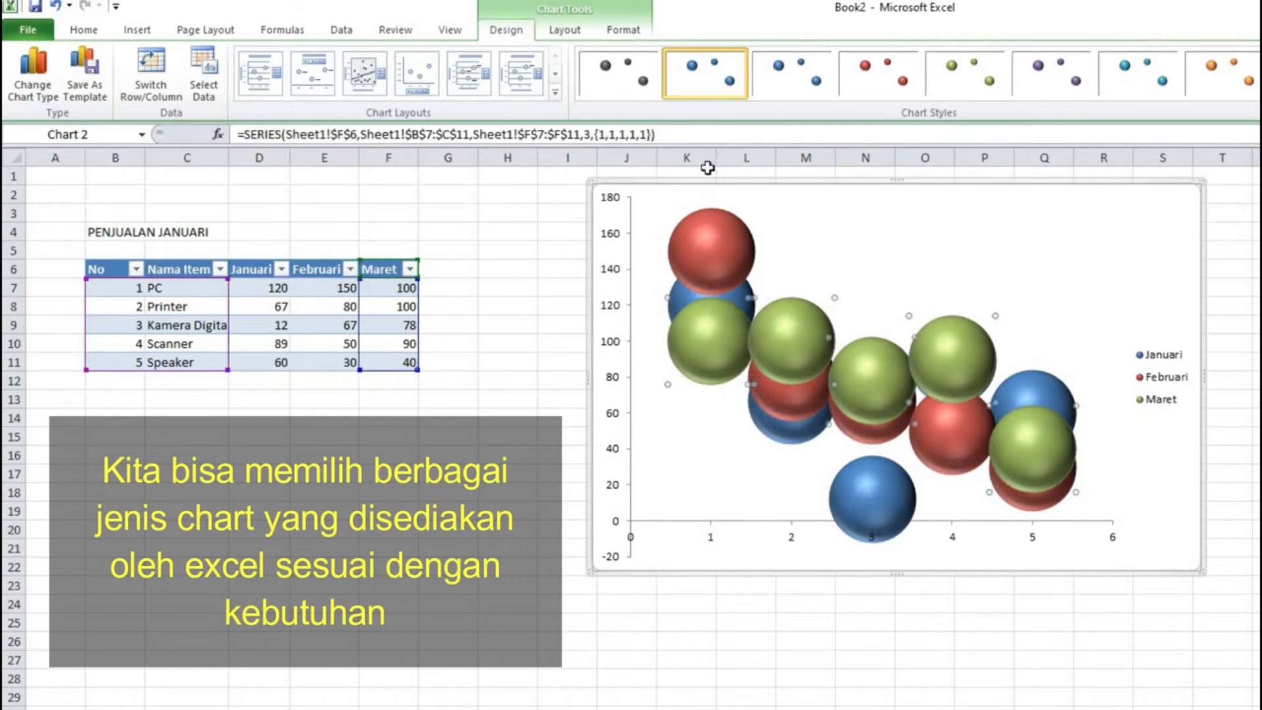
{"action": "left_click", "coordinate": [34, 66]}
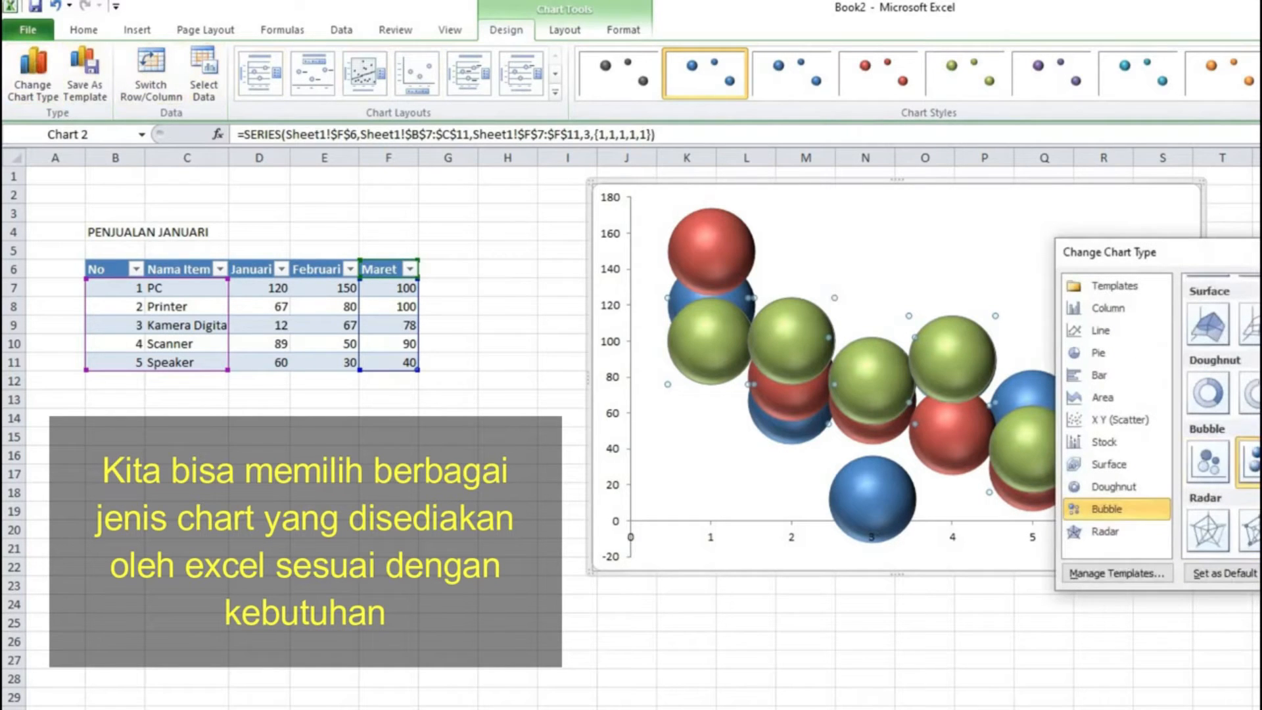
{"action": "left_click", "coordinate": [1208, 529]}
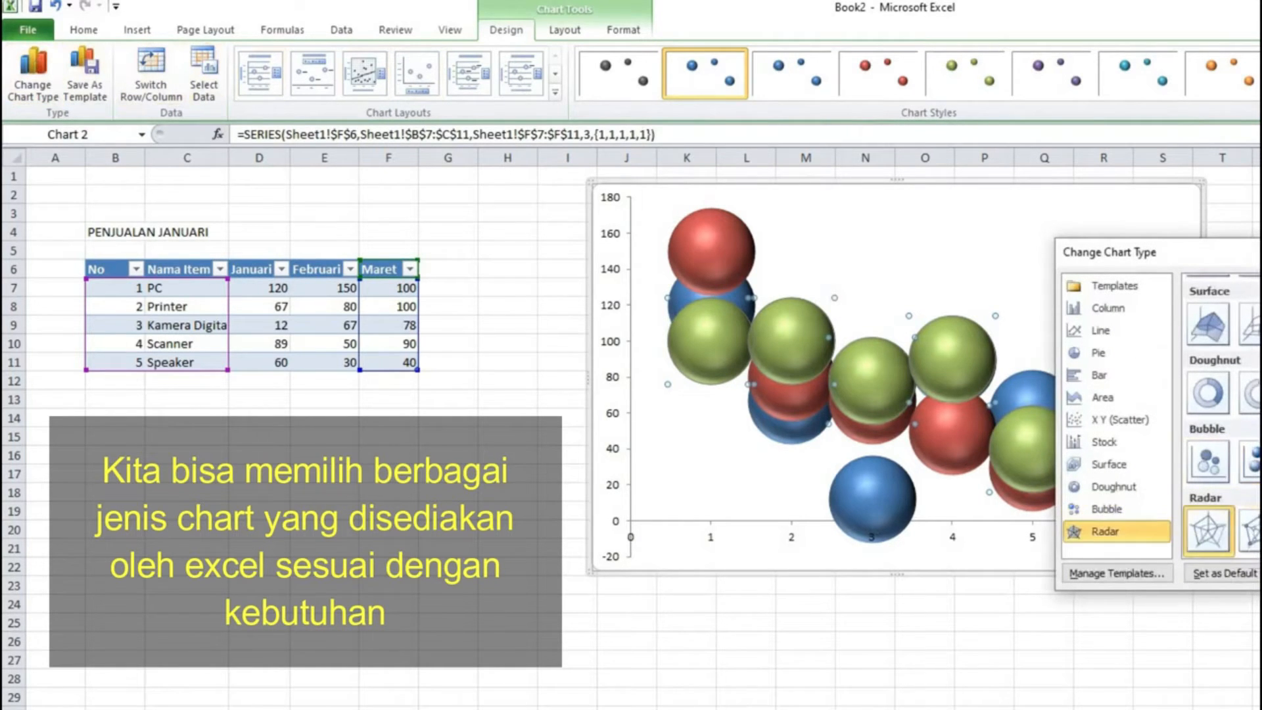
{"action": "key", "text": "Return"}
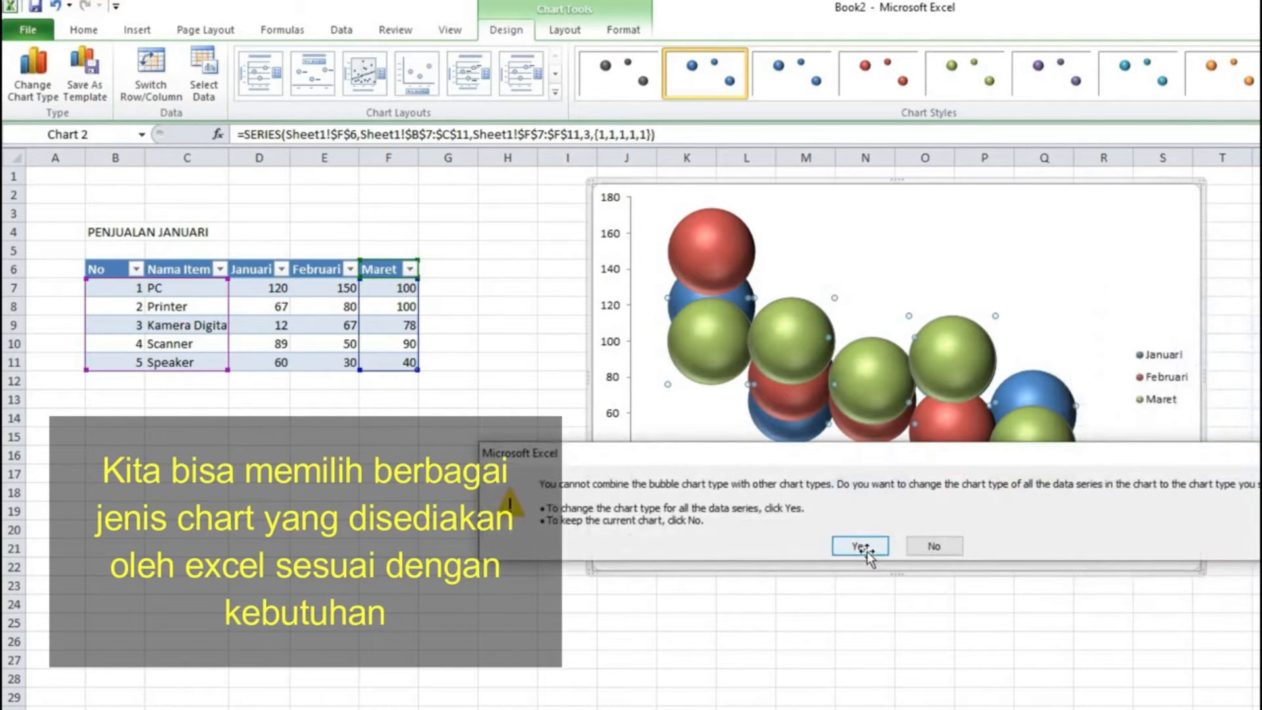
{"action": "left_click", "coordinate": [859, 546]}
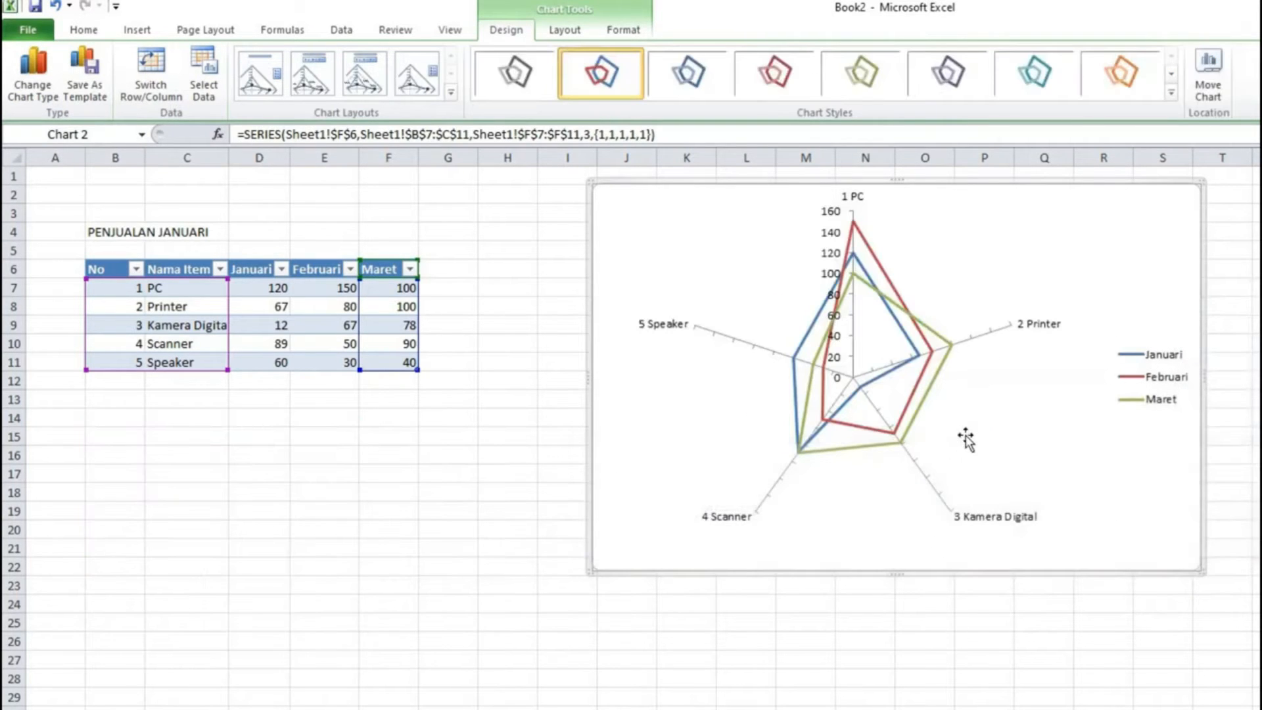
Step: Change the chart type to a Clustered Column chart and deselect the chart
{"action": "left_click", "coordinate": [967, 436]}
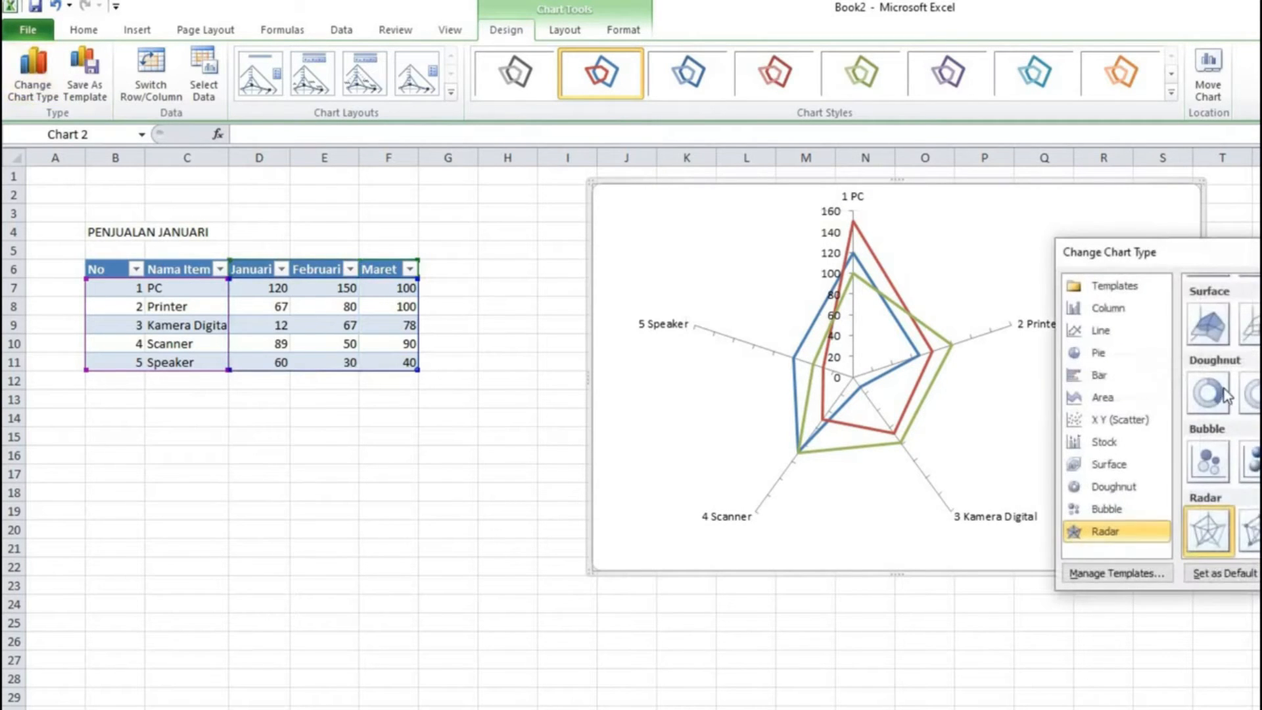
{"action": "scroll", "coordinate": [1212, 368], "scroll_direction": "up", "scroll_amount": 10}
{"action": "left_click", "coordinate": [1216, 331]}
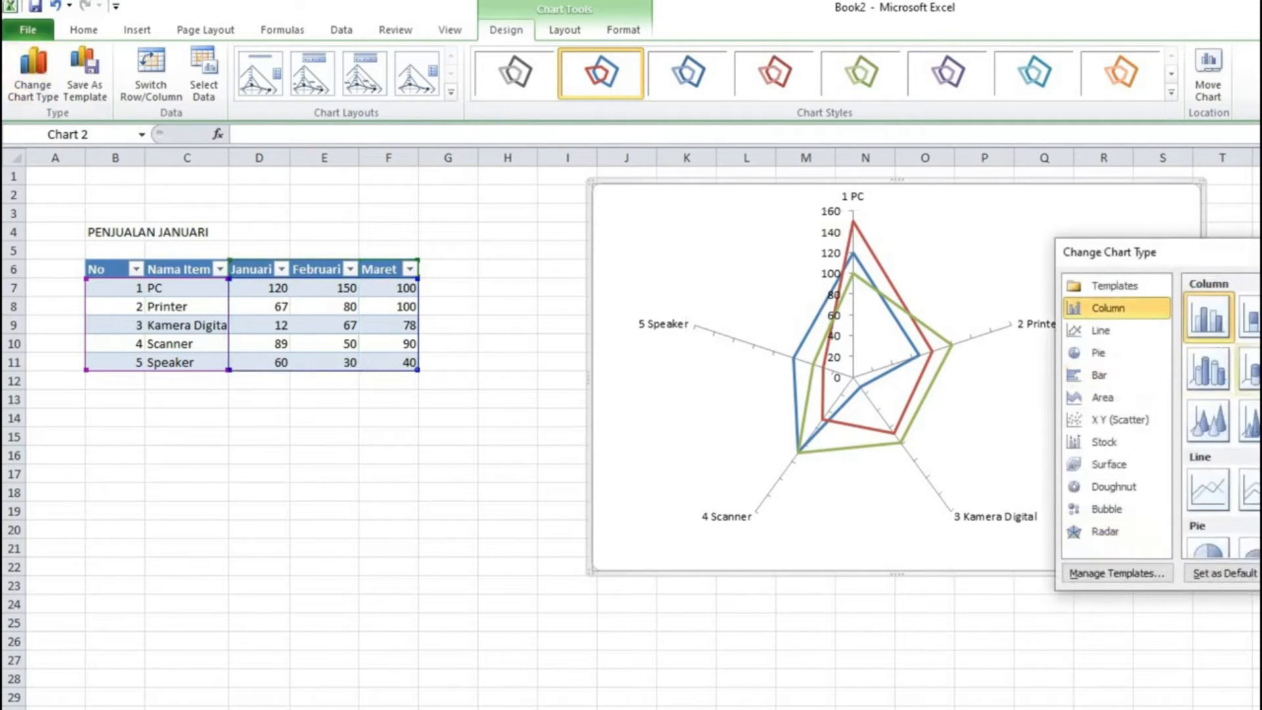
{"action": "key", "text": "Return"}
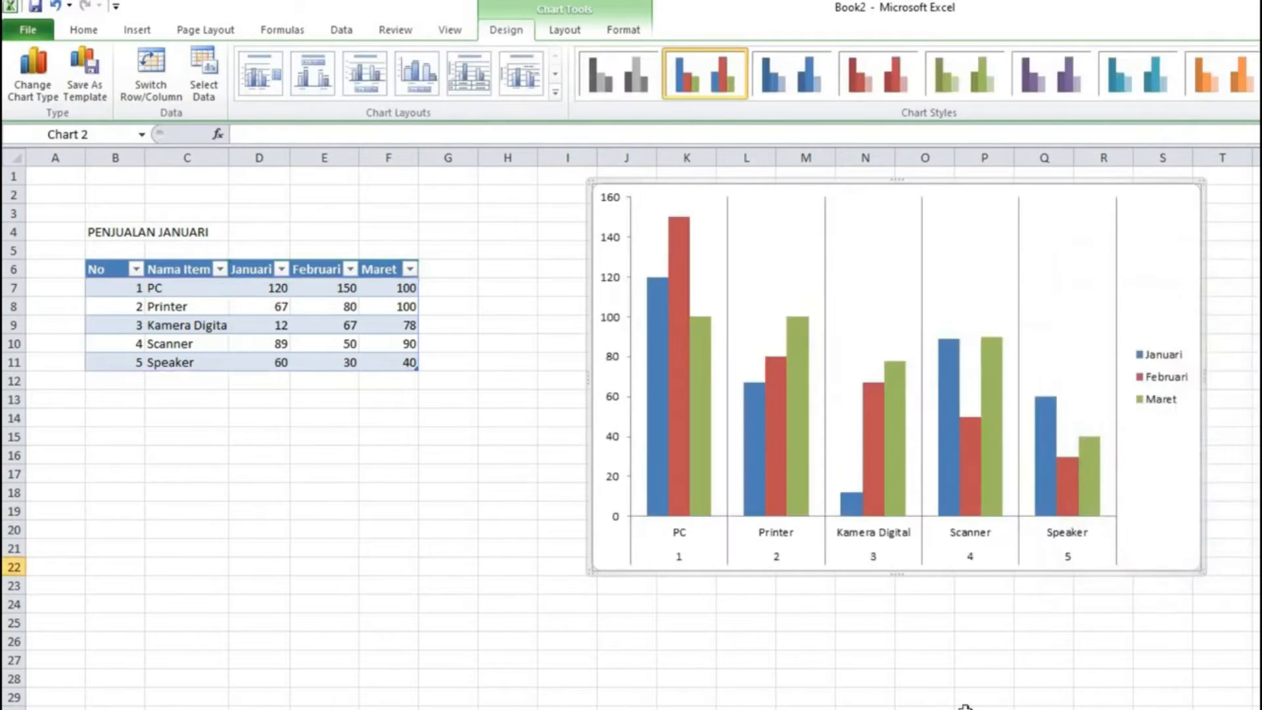
{"action": "key", "text": "Escape"}
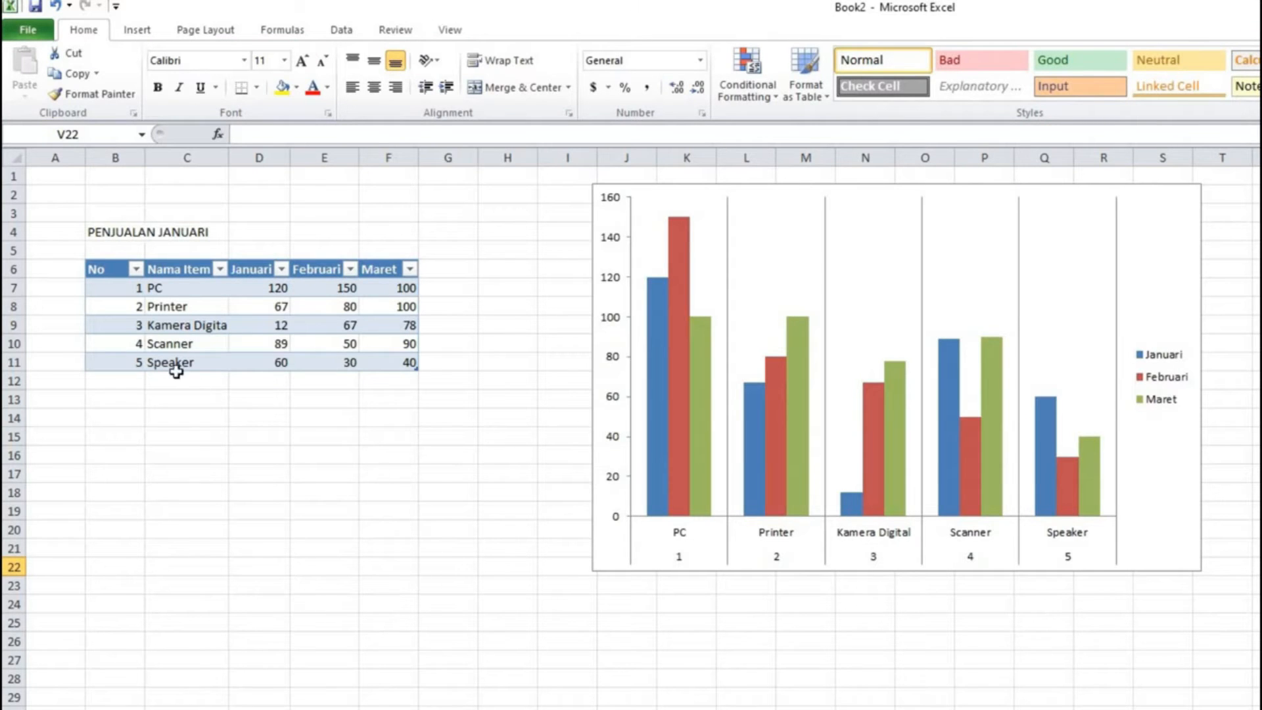
{"action": "left_click", "coordinate": [625, 558]}
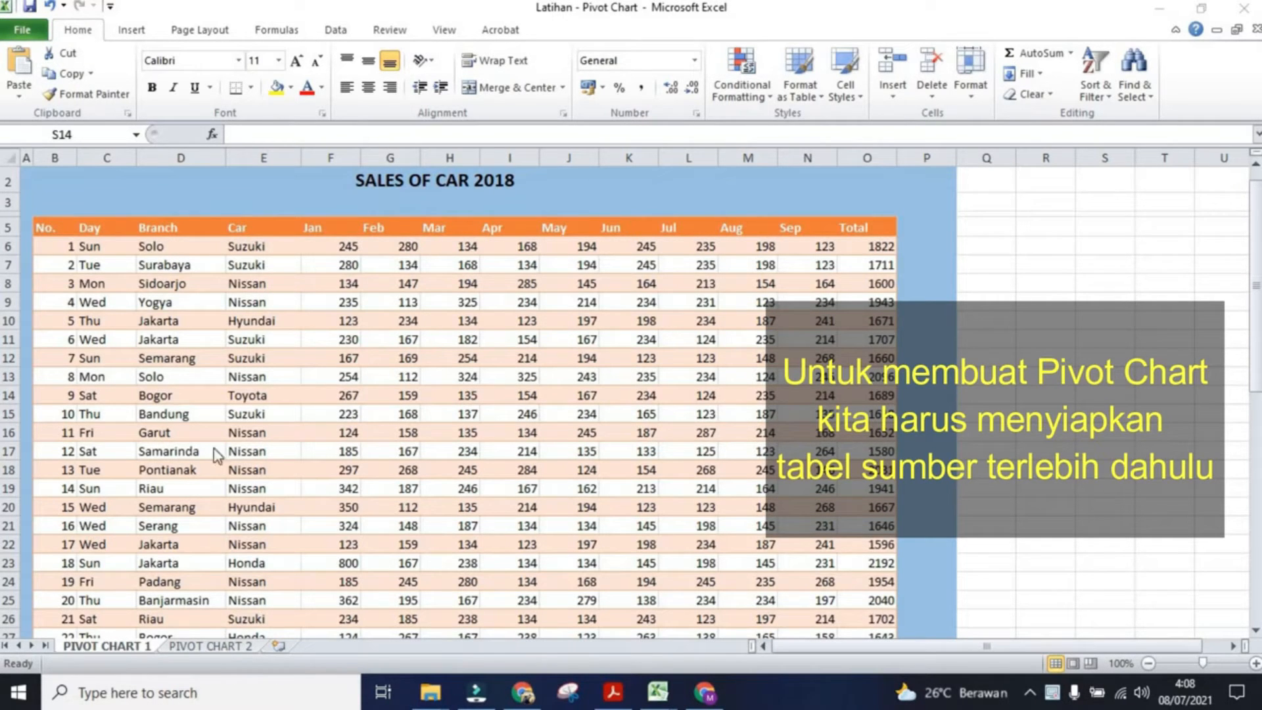
Step: Insert a PivotChart with PivotTable from the SALES OF CAR 2018 table on a new worksheet
{"action": "left_click", "coordinate": [102, 246]}
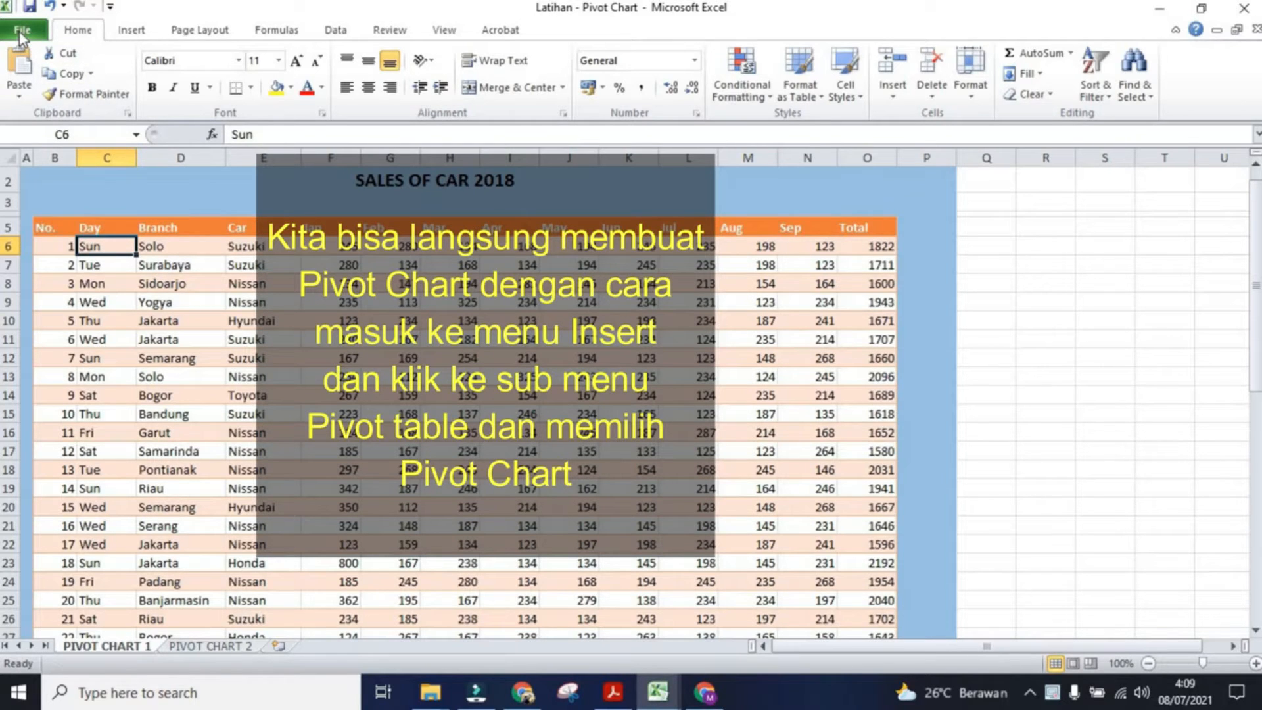
{"action": "left_click", "coordinate": [132, 30]}
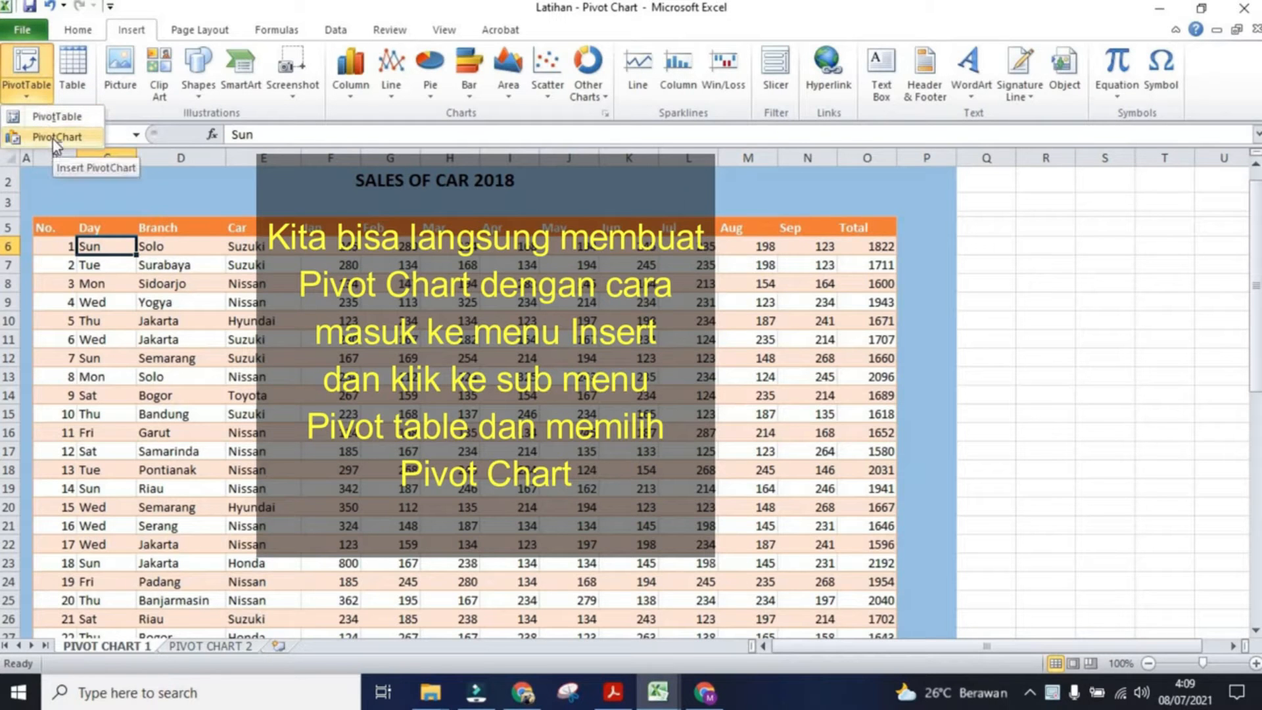
{"action": "left_click", "coordinate": [52, 138]}
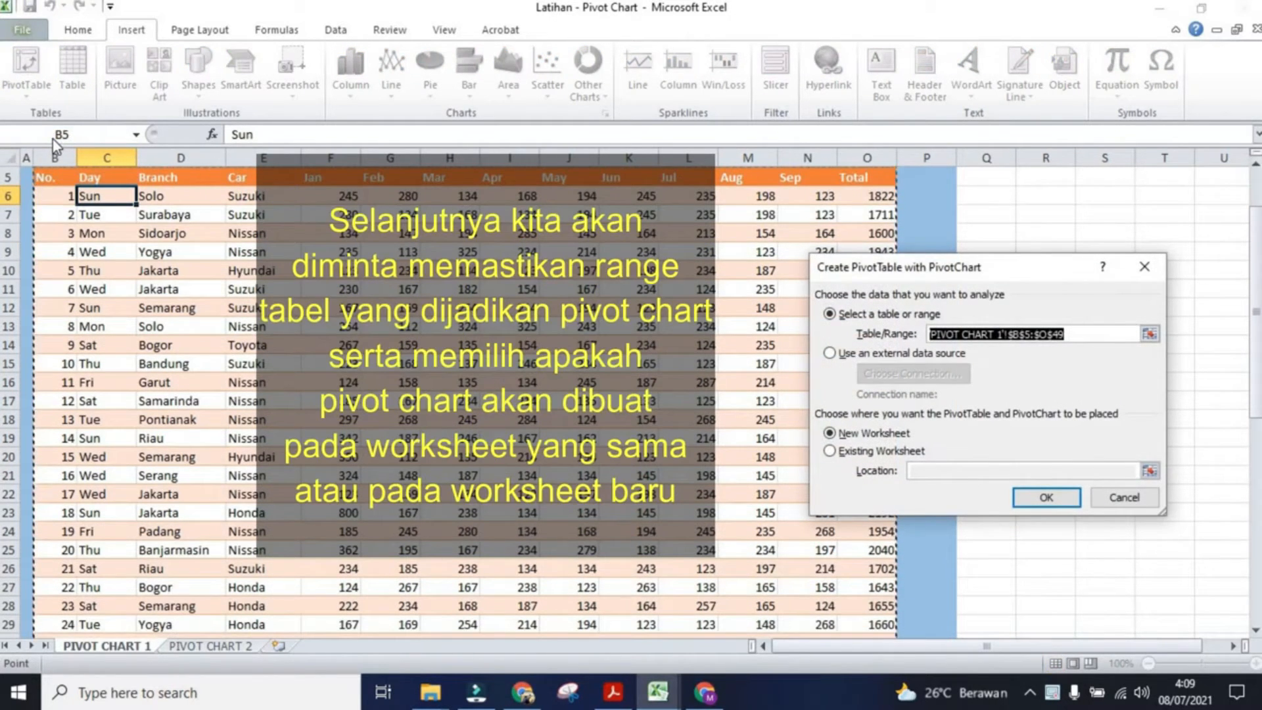
{"action": "scroll", "coordinate": [460, 401], "scroll_direction": "up", "scroll_amount": 2}
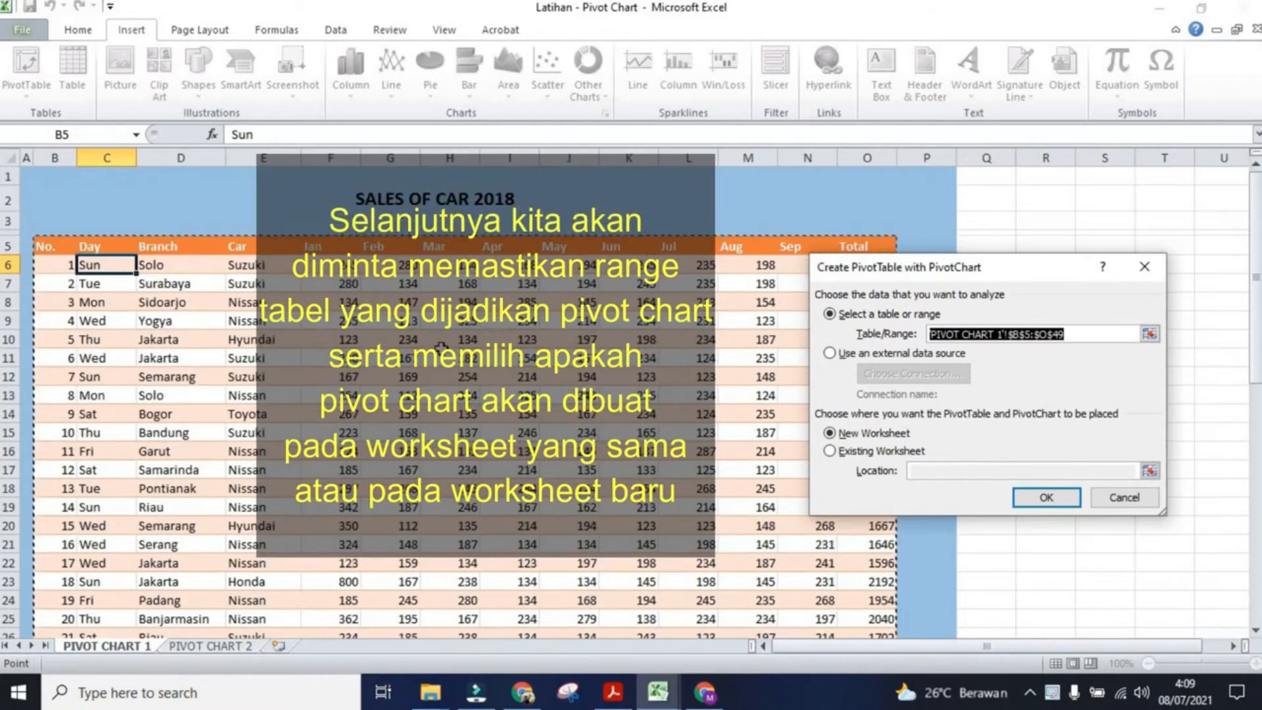
{"action": "scroll", "coordinate": [460, 401], "scroll_direction": "down", "scroll_amount": 10}
{"action": "scroll", "coordinate": [460, 401], "scroll_direction": "up", "scroll_amount": 9}
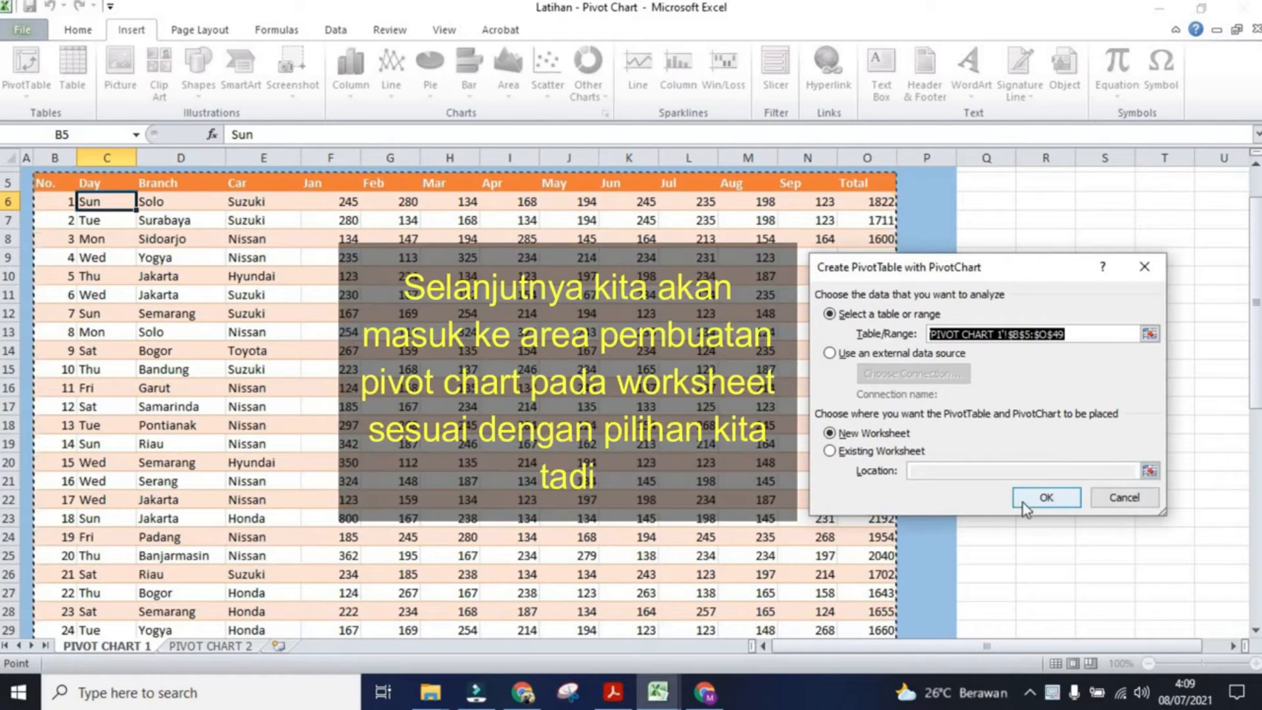
{"action": "left_click", "coordinate": [1045, 493]}
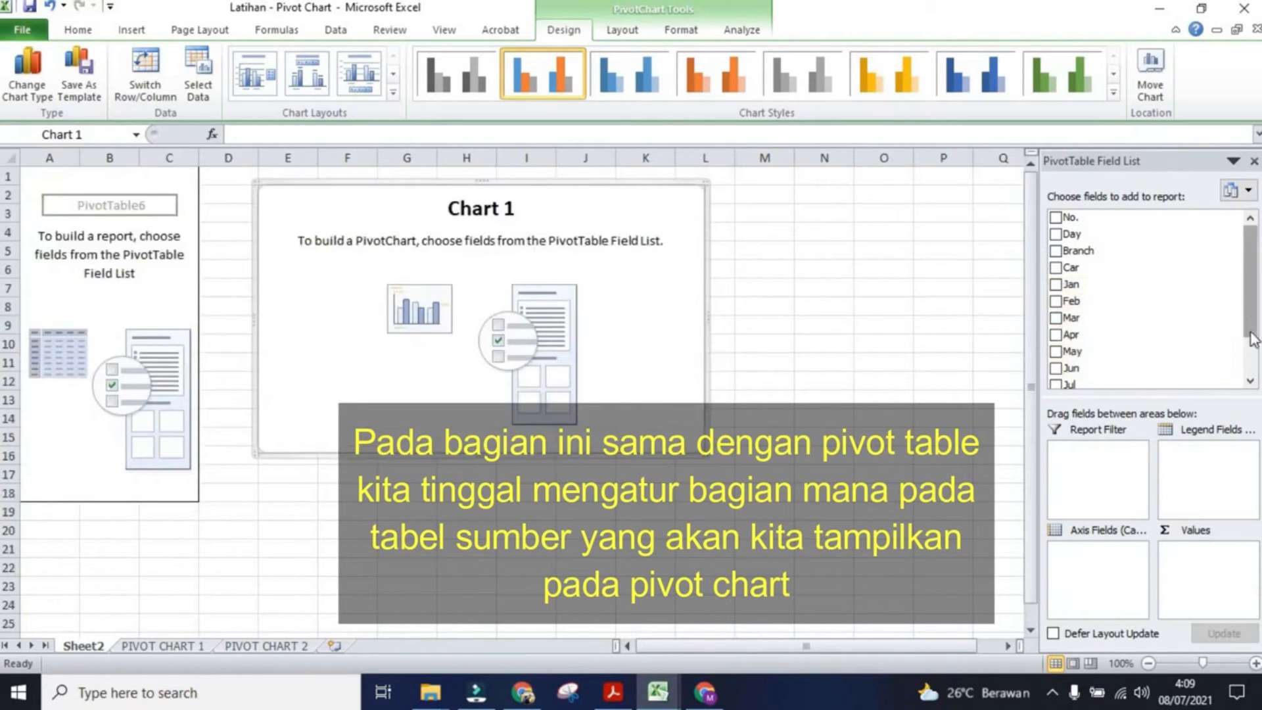
Step: Place the Branch field in the axis fields and the Car field in the legend fields
{"action": "left_click_drag", "start_coordinate": [1251, 340], "coordinate": [1247, 382]}
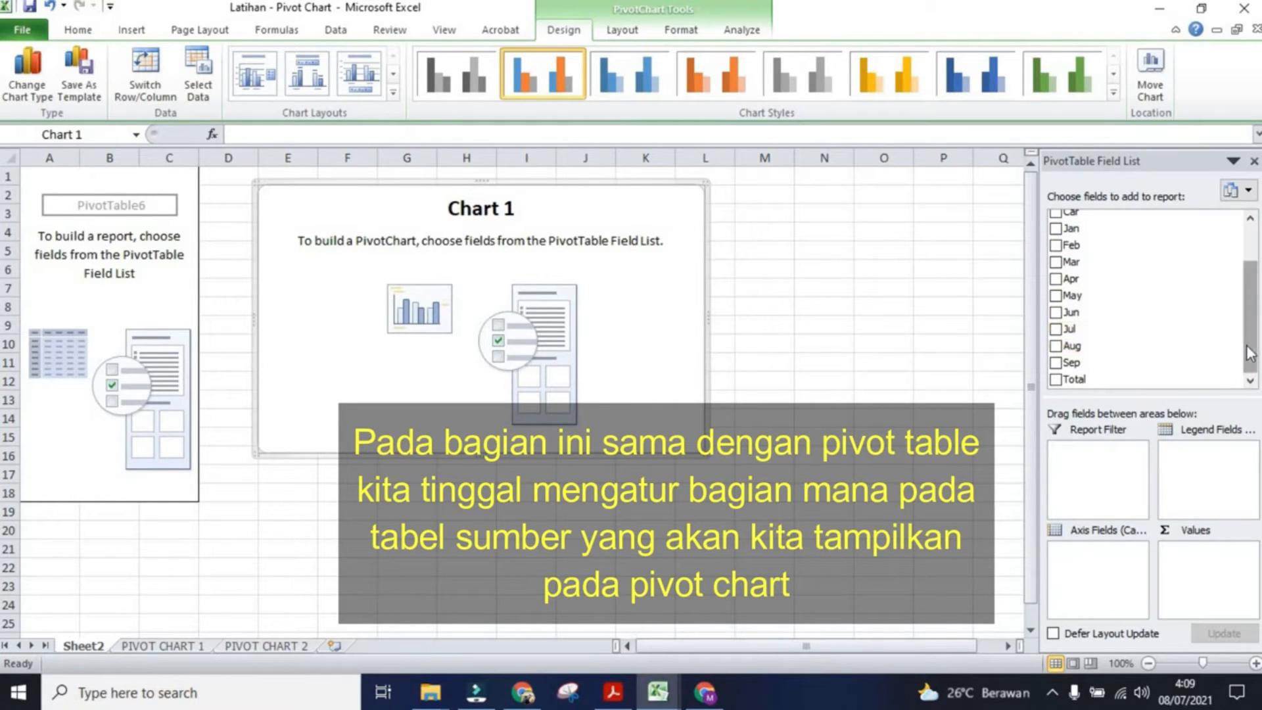
{"action": "left_click_drag", "start_coordinate": [1250, 354], "coordinate": [1256, 254]}
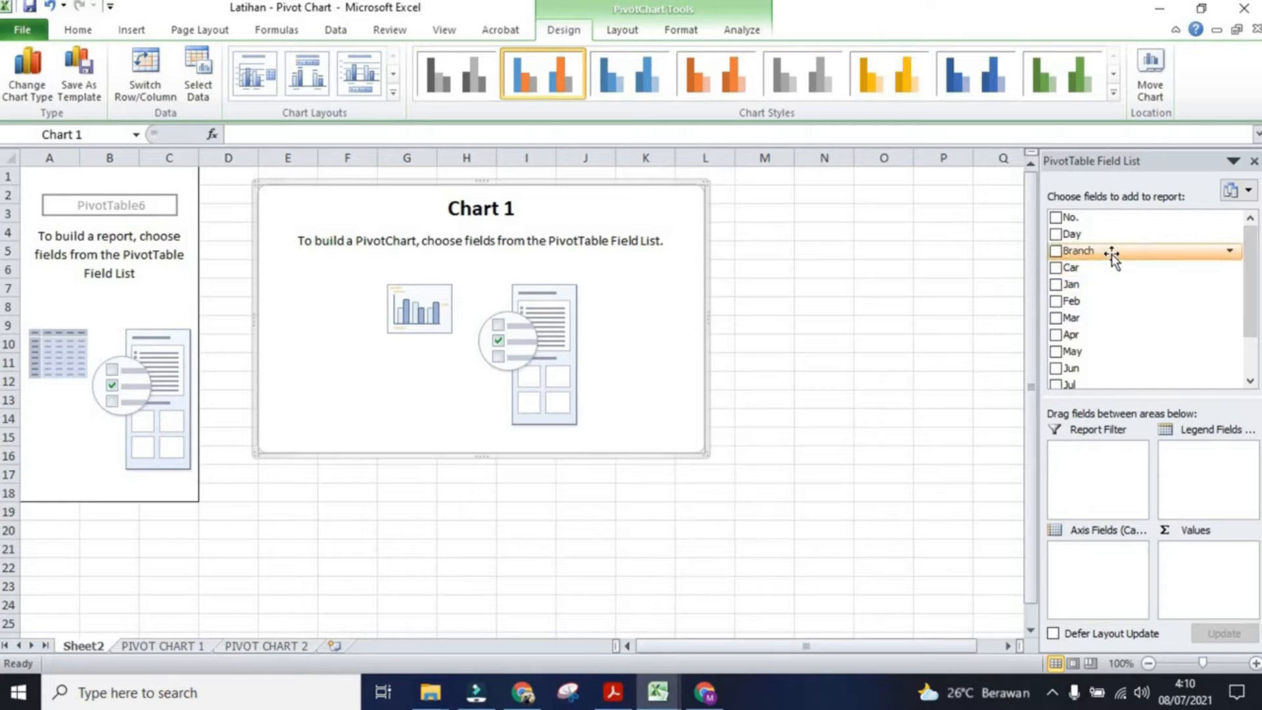
{"action": "left_click_drag", "start_coordinate": [1110, 260], "coordinate": [1081, 561]}
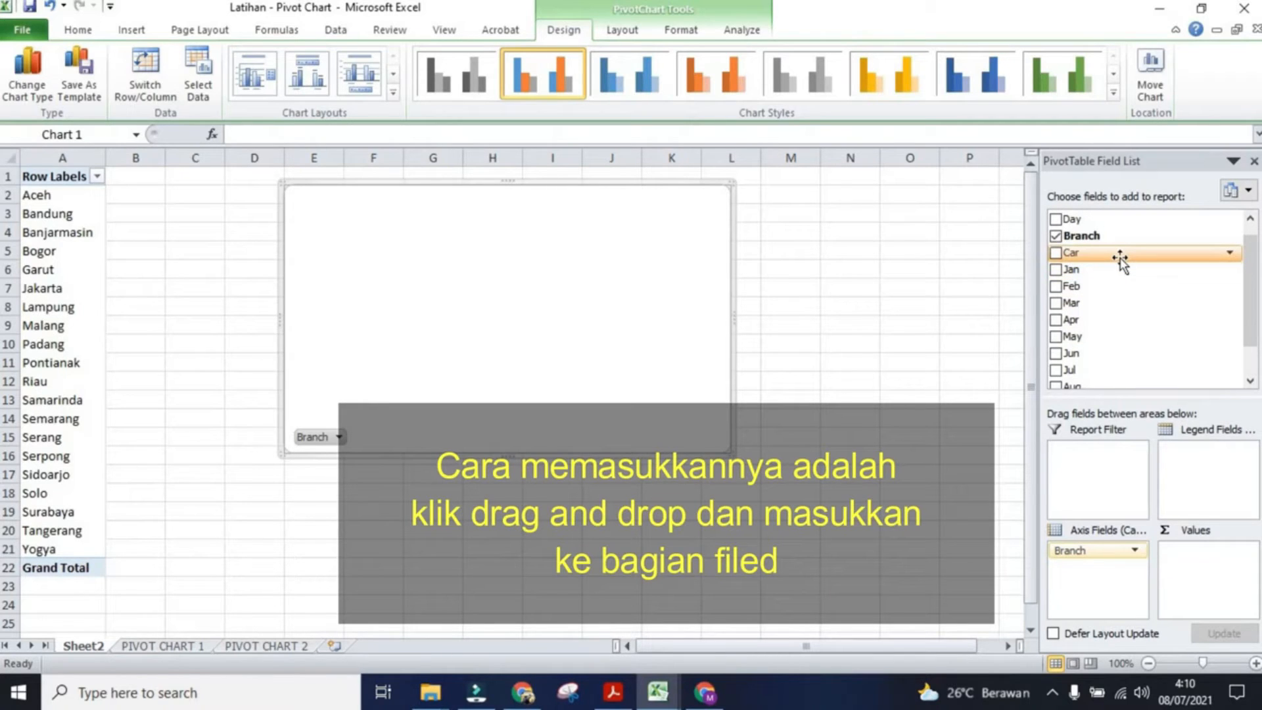
{"action": "left_click_drag", "start_coordinate": [1120, 259], "coordinate": [1181, 467]}
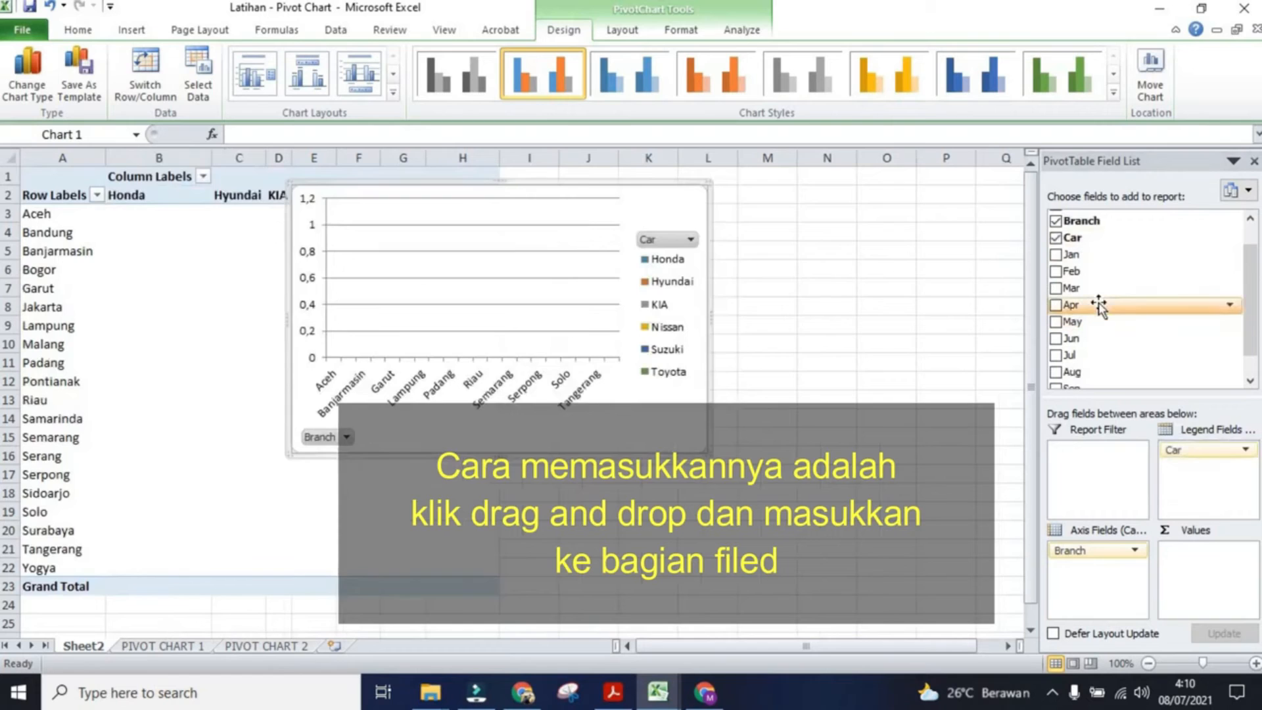
Step: Add the Total field to the pivot chart's values
{"action": "scroll", "coordinate": [1099, 306], "scroll_direction": "down", "scroll_amount": 1}
{"action": "scroll", "coordinate": [1101, 309], "scroll_direction": "up", "scroll_amount": 1}
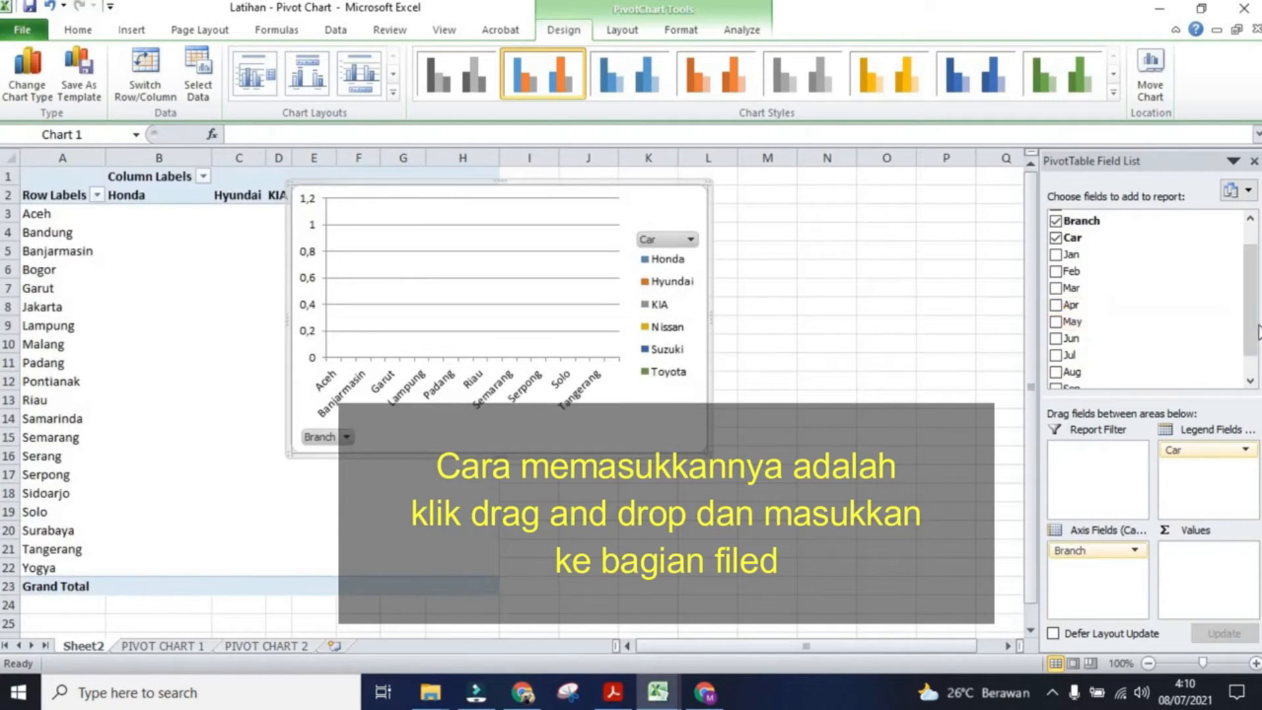
{"action": "scroll", "coordinate": [1250, 303], "scroll_direction": "up", "scroll_amount": 1}
{"action": "scroll", "coordinate": [1250, 304], "scroll_direction": "down", "scroll_amount": 1}
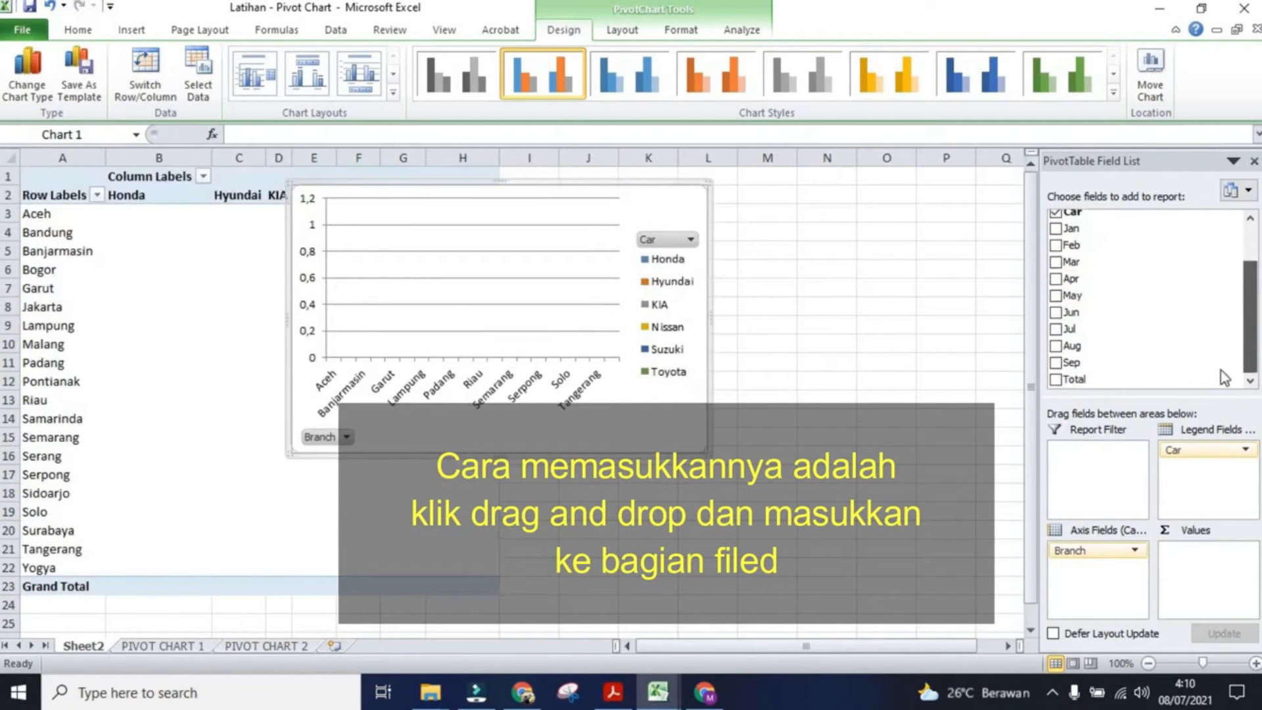
{"action": "left_click_drag", "start_coordinate": [1226, 379], "coordinate": [1208, 562]}
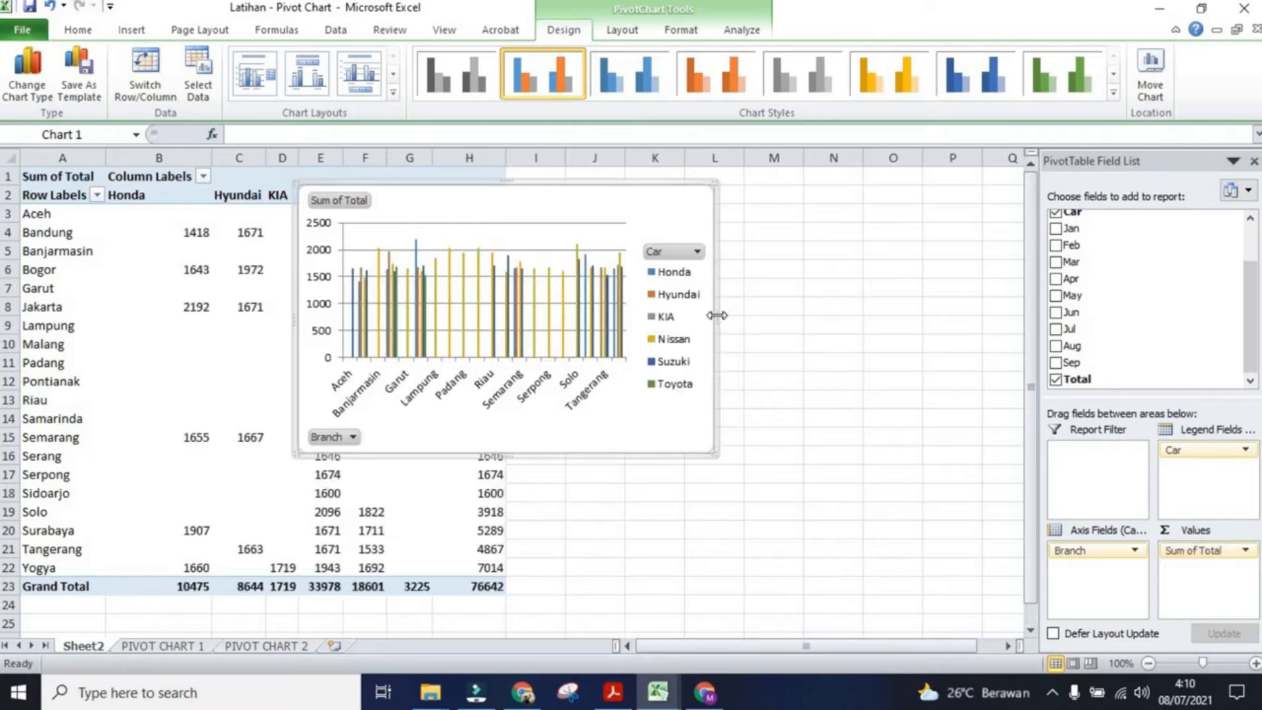
Step: Widen the pivot chart and move it beside the pivot table
{"action": "left_click_drag", "start_coordinate": [716, 315], "coordinate": [978, 316]}
{"action": "left_click_drag", "start_coordinate": [651, 188], "coordinate": [737, 232]}
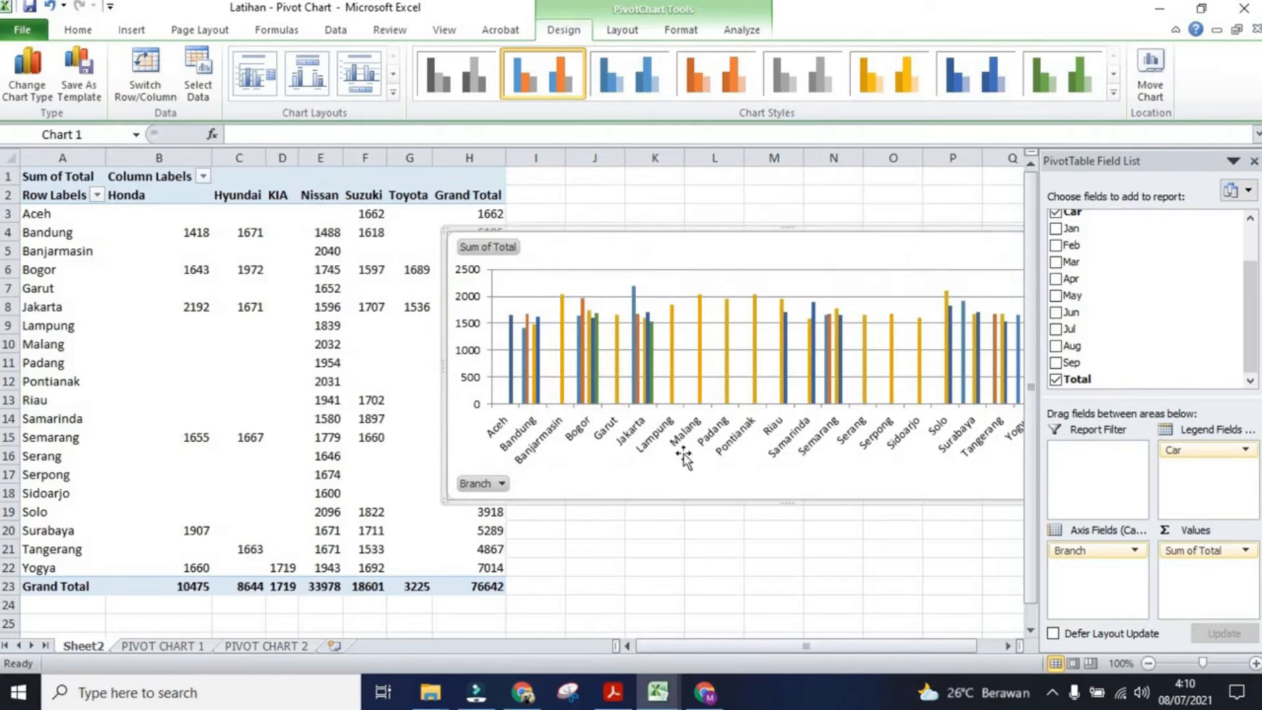
{"action": "left_click_drag", "start_coordinate": [663, 647], "coordinate": [684, 647]}
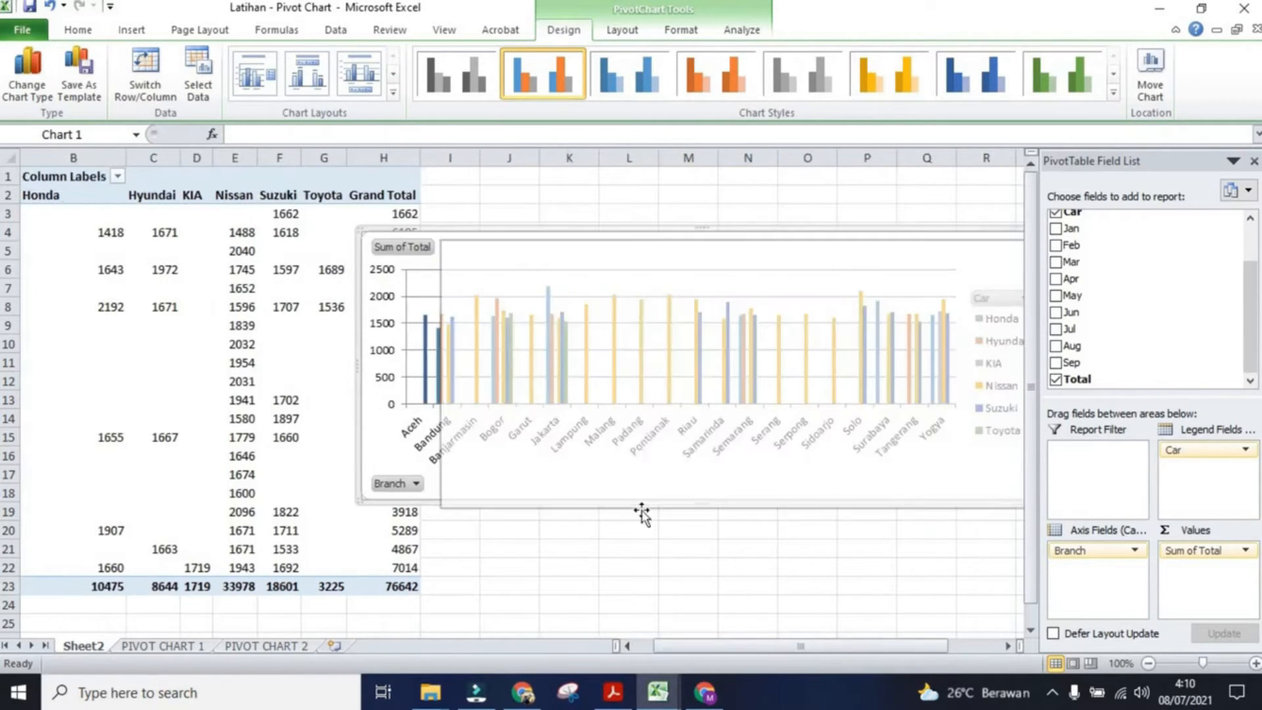
{"action": "left_click_drag", "start_coordinate": [681, 649], "coordinate": [717, 653]}
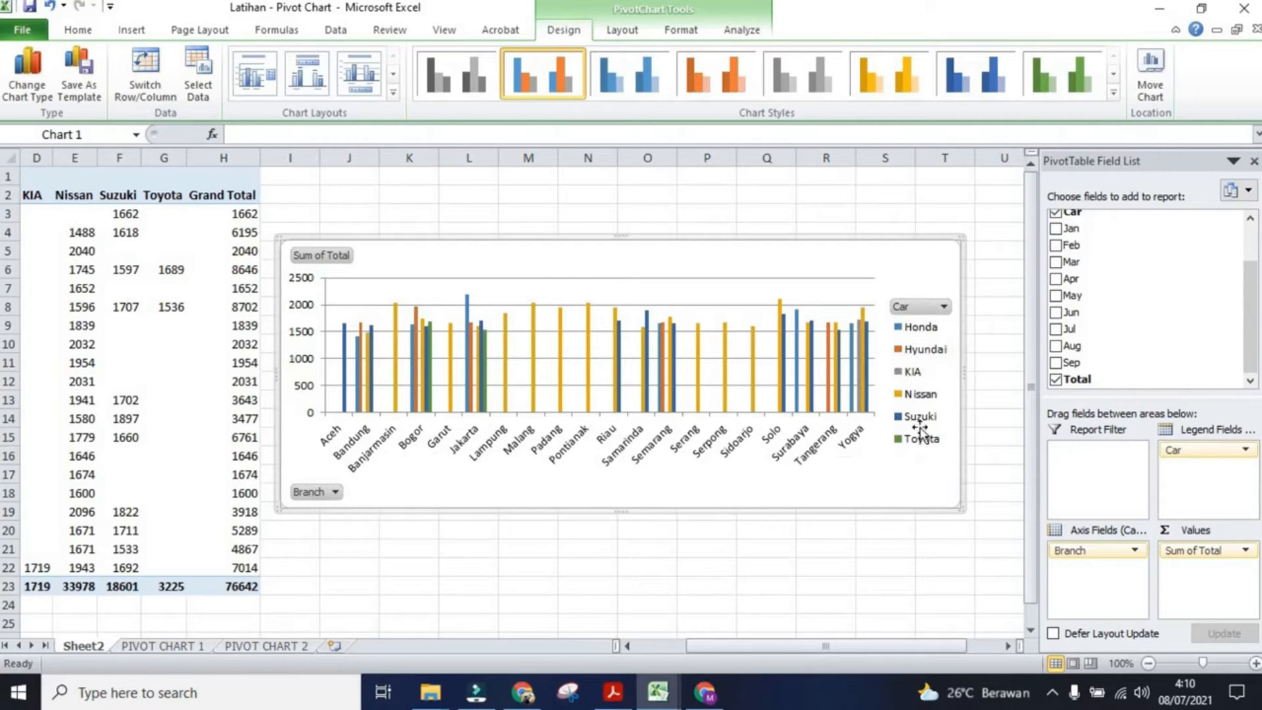
Step: Filter the pivot chart's Car field to show only Honda and Hyundai
{"action": "left_click", "coordinate": [929, 311]}
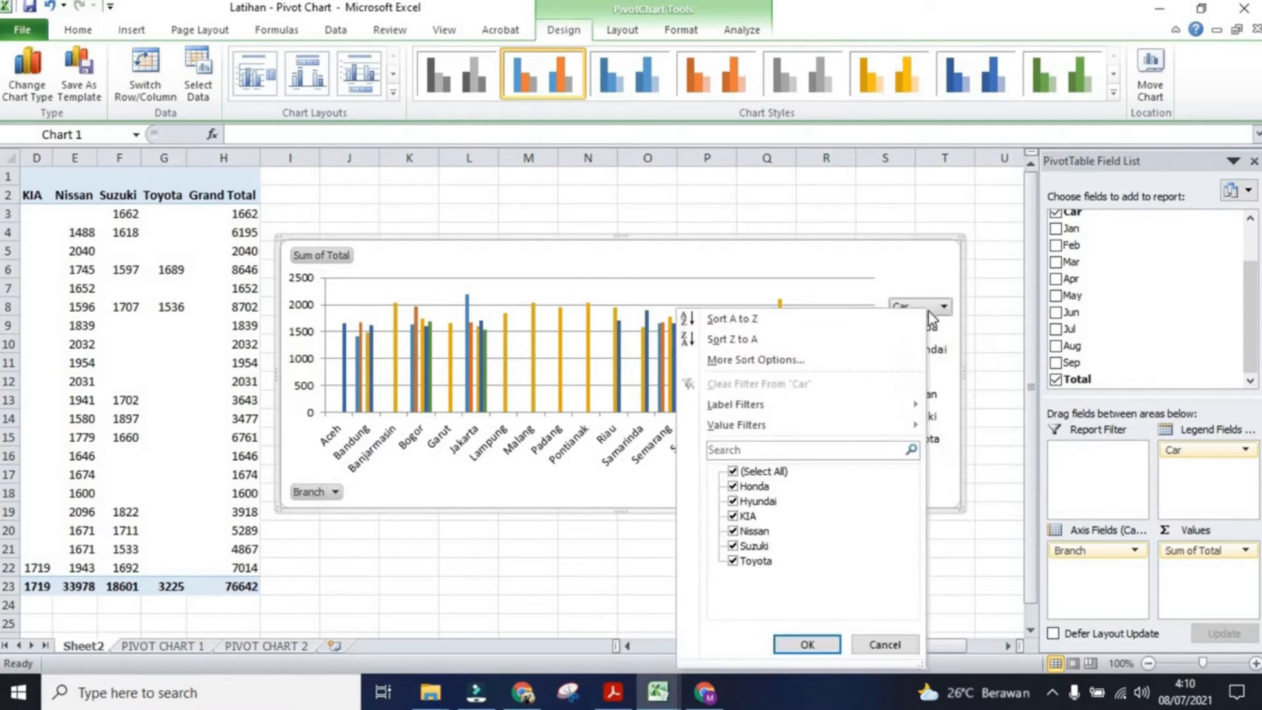
{"action": "left_click", "coordinate": [733, 472]}
{"action": "left_click", "coordinate": [733, 487]}
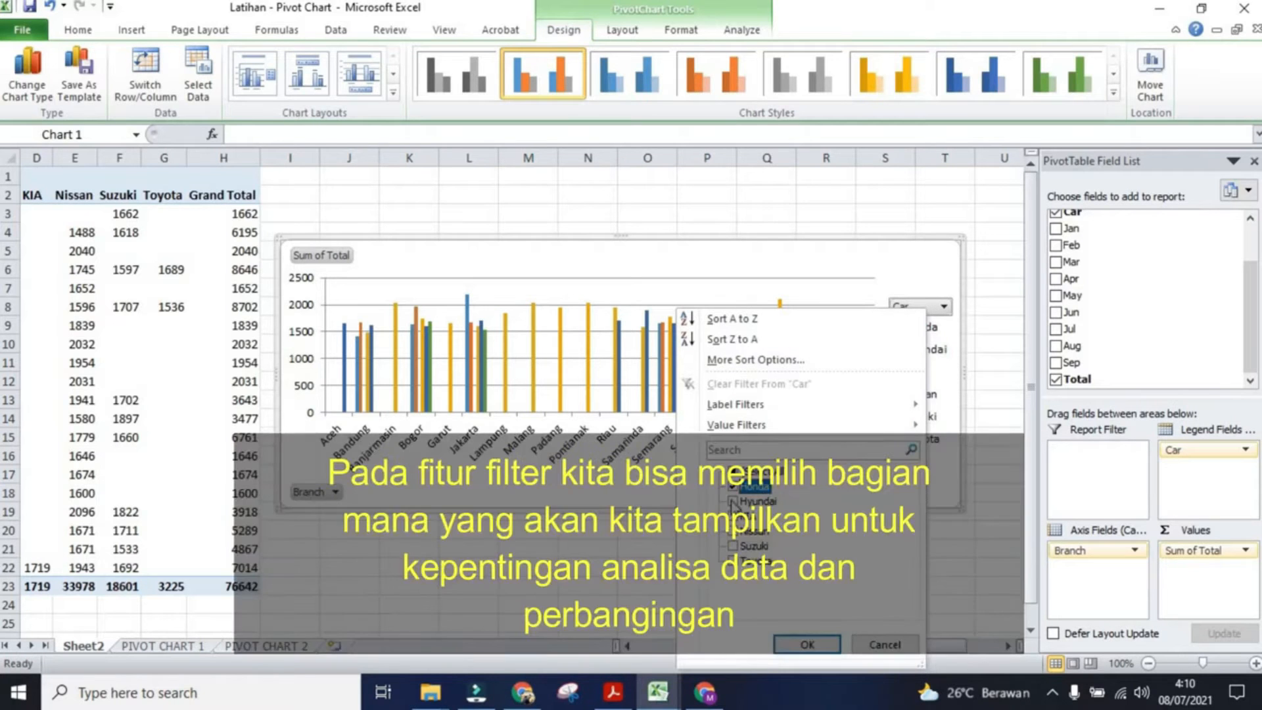
{"action": "left_click", "coordinate": [733, 500]}
{"action": "left_click", "coordinate": [792, 645]}
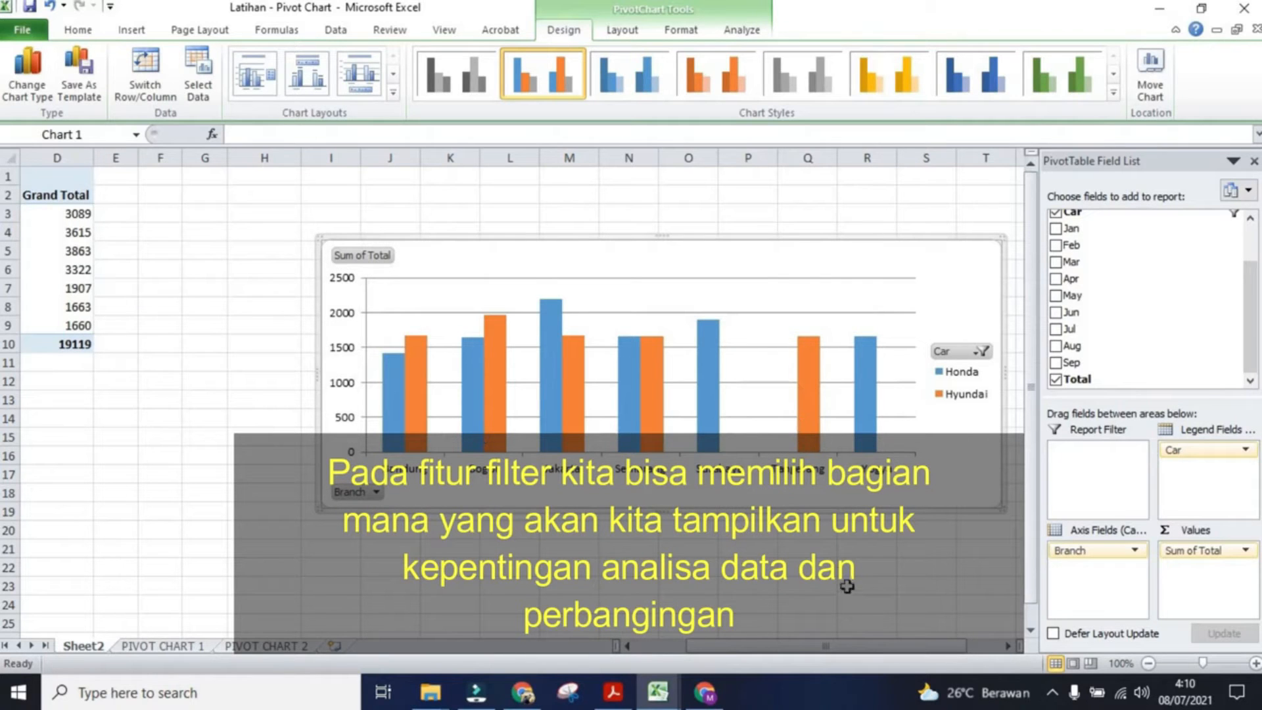
Step: Clear the Car filter so all car brands are shown
{"action": "left_click", "coordinate": [982, 351]}
{"action": "left_click", "coordinate": [773, 471]}
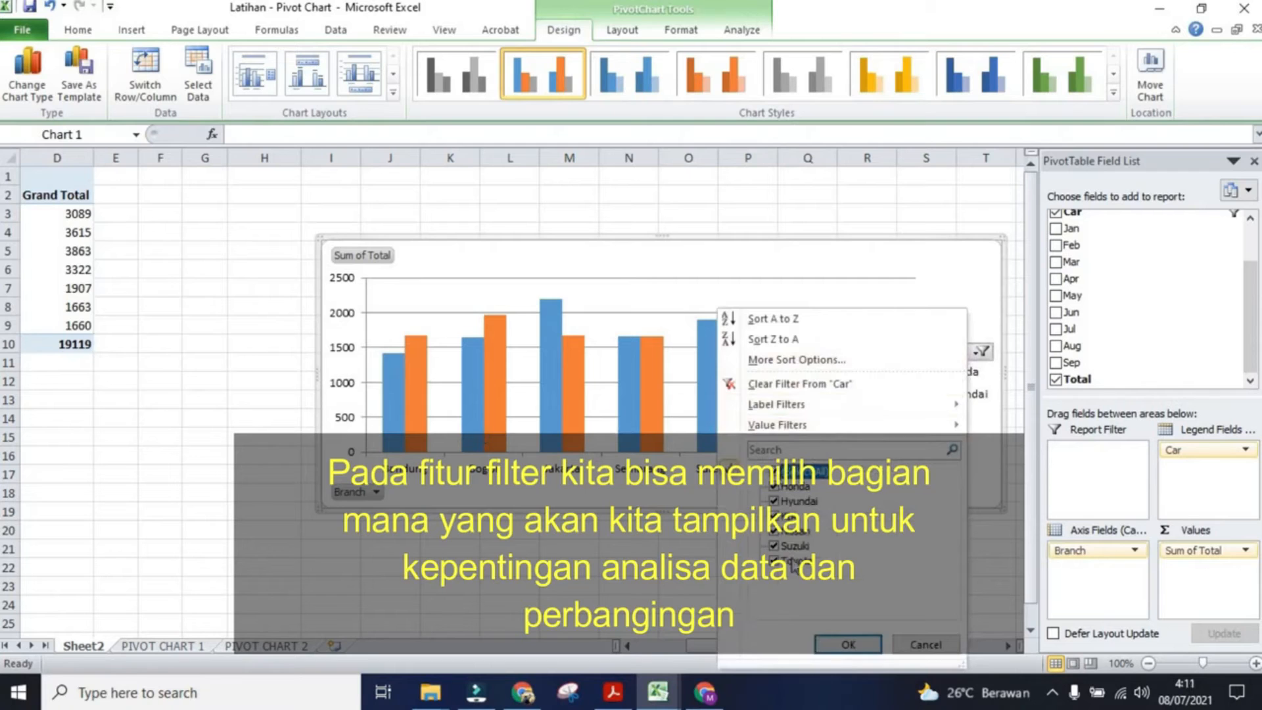
{"action": "left_click", "coordinate": [847, 644]}
Step: Filter the Branch field to show only Bandung and Jakarta
{"action": "left_click", "coordinate": [333, 496]}
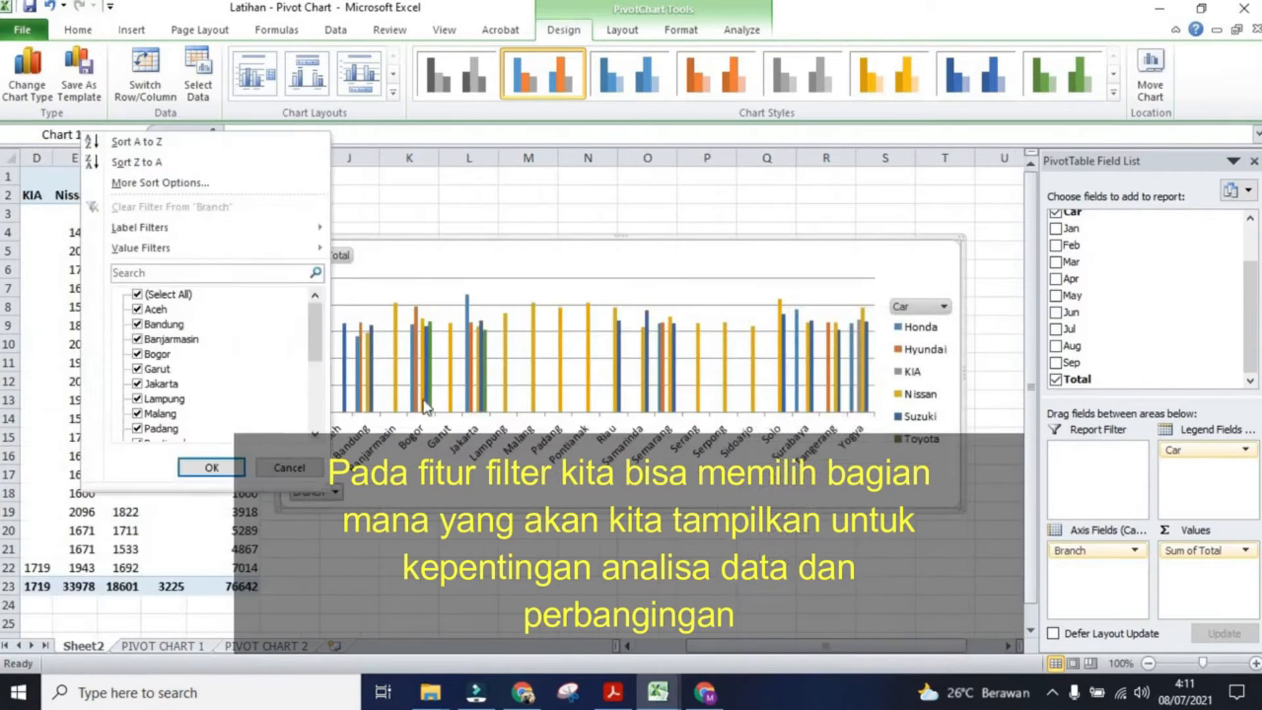
{"action": "left_click", "coordinate": [137, 309]}
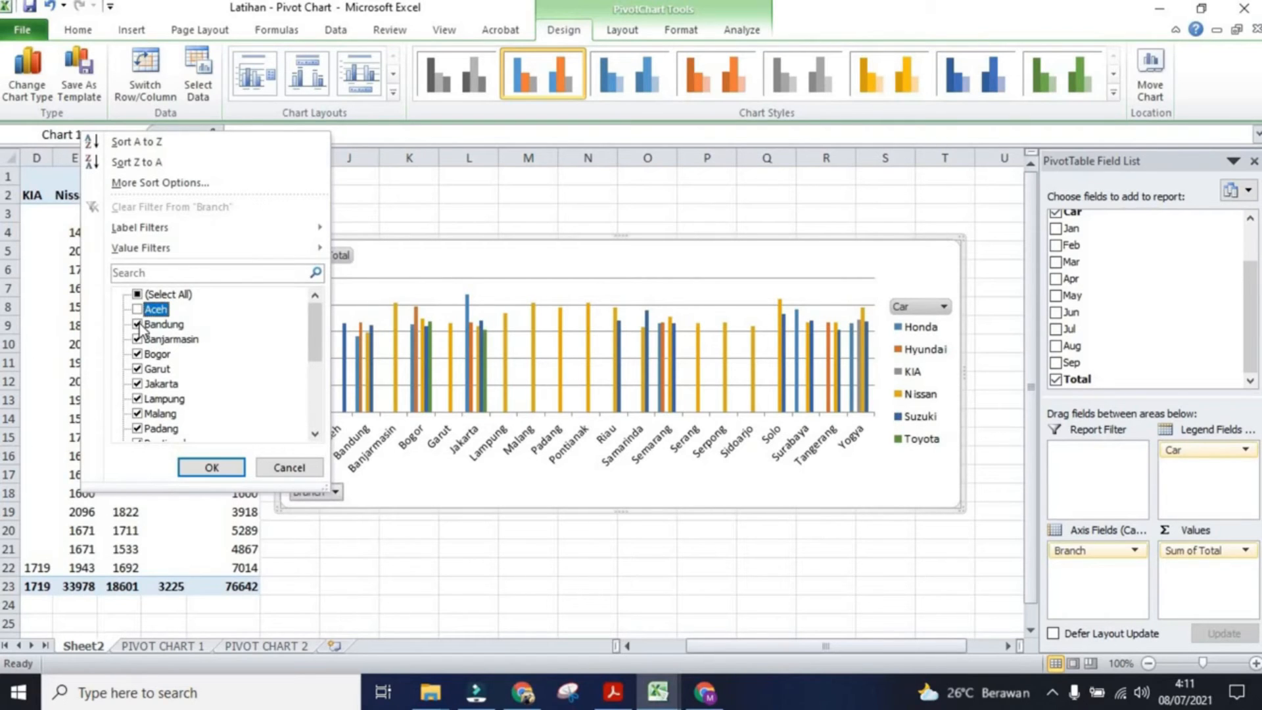
{"action": "left_click", "coordinate": [137, 294]}
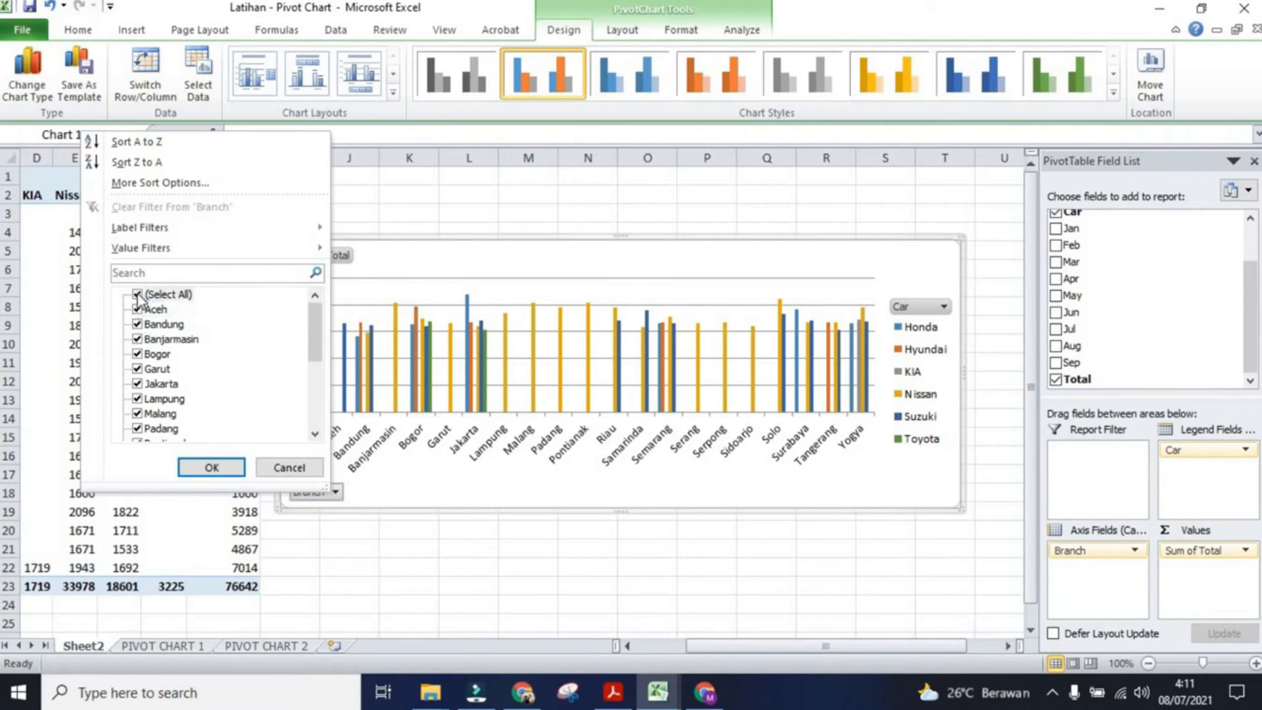
{"action": "left_click", "coordinate": [138, 294]}
{"action": "left_click", "coordinate": [138, 323]}
{"action": "left_click", "coordinate": [137, 383]}
{"action": "left_click", "coordinate": [197, 467]}
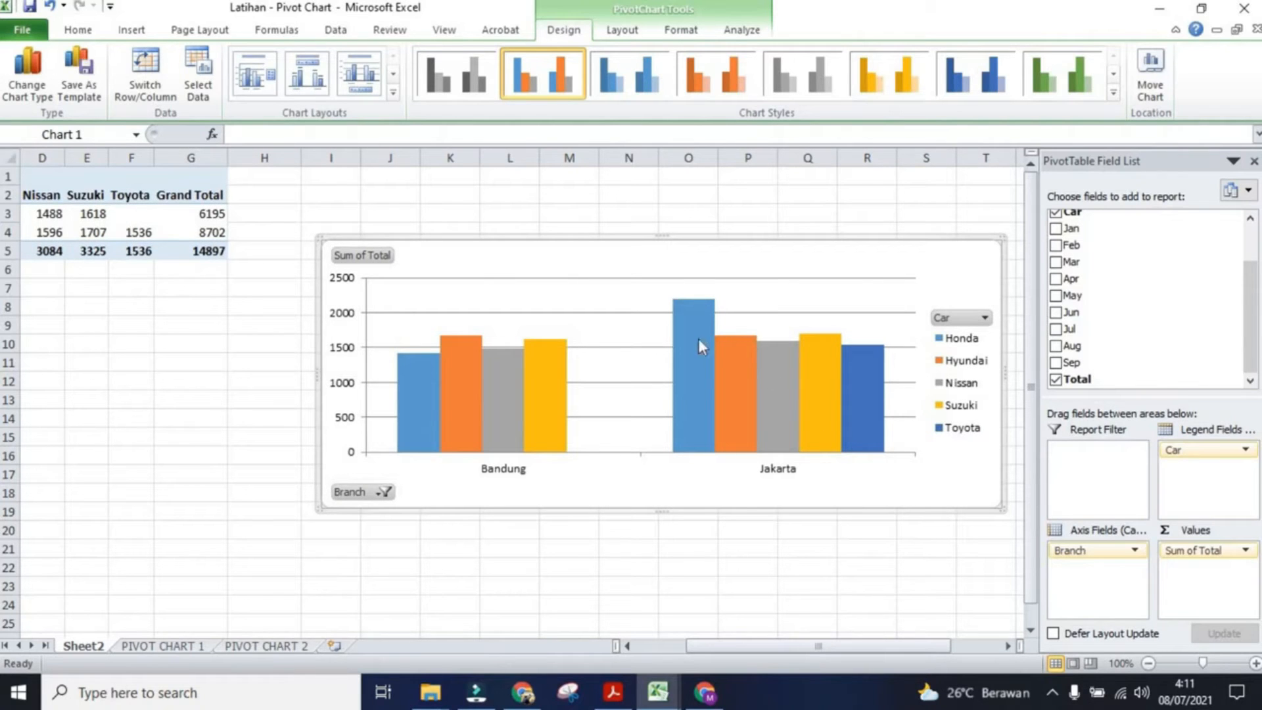
Step: Reselect all branches in the Branch filter
{"action": "left_click", "coordinate": [363, 497]}
{"action": "left_click", "coordinate": [167, 295]}
{"action": "left_click", "coordinate": [242, 466]}
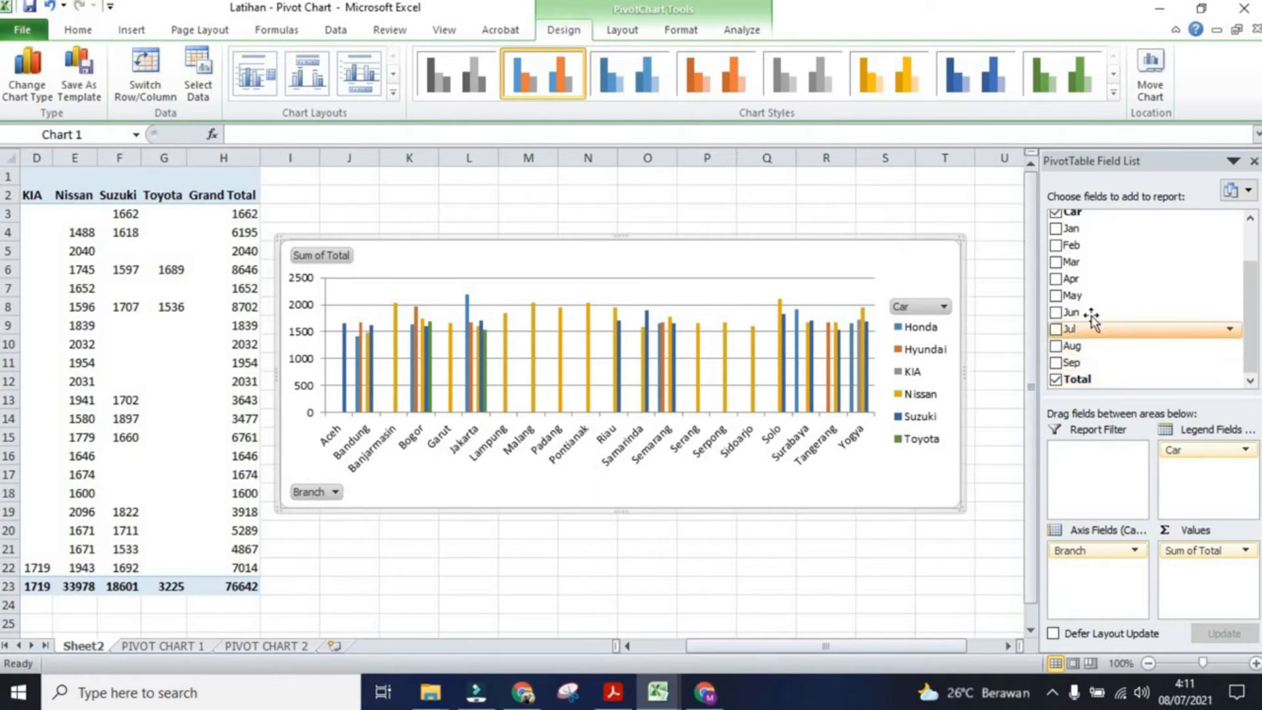
Step: Add the Apr field to the axis fields below Branch
{"action": "left_click_drag", "start_coordinate": [1073, 282], "coordinate": [1090, 562]}
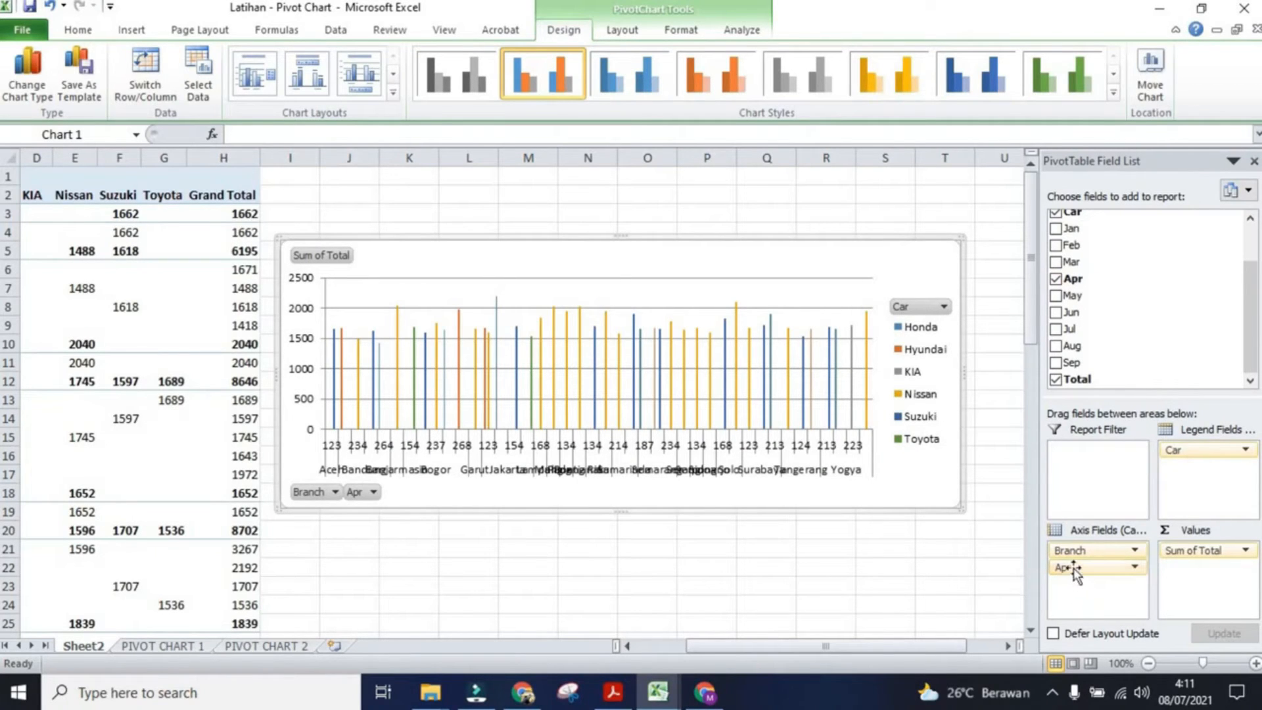
Step: Move the Apr field from the axis fields into the legend fields below Car
{"action": "left_click_drag", "start_coordinate": [1075, 571], "coordinate": [1216, 480]}
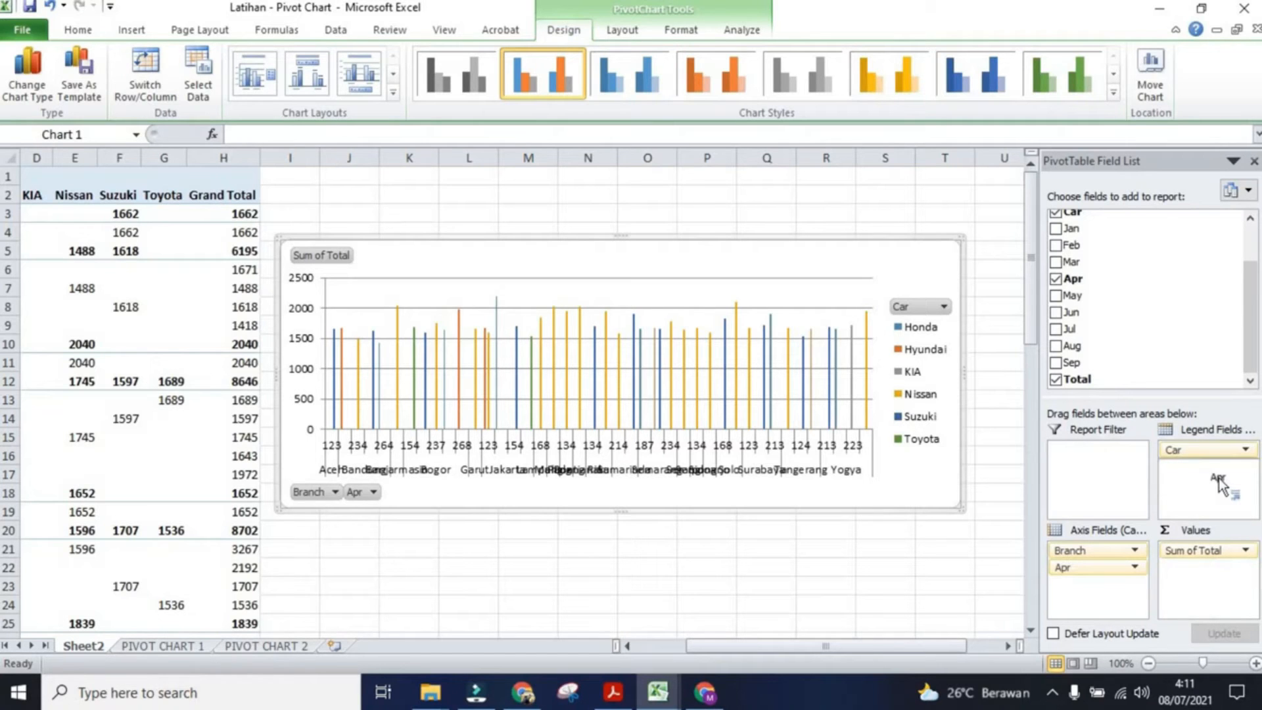
{"action": "left_click_drag", "start_coordinate": [1219, 483], "coordinate": [1194, 501]}
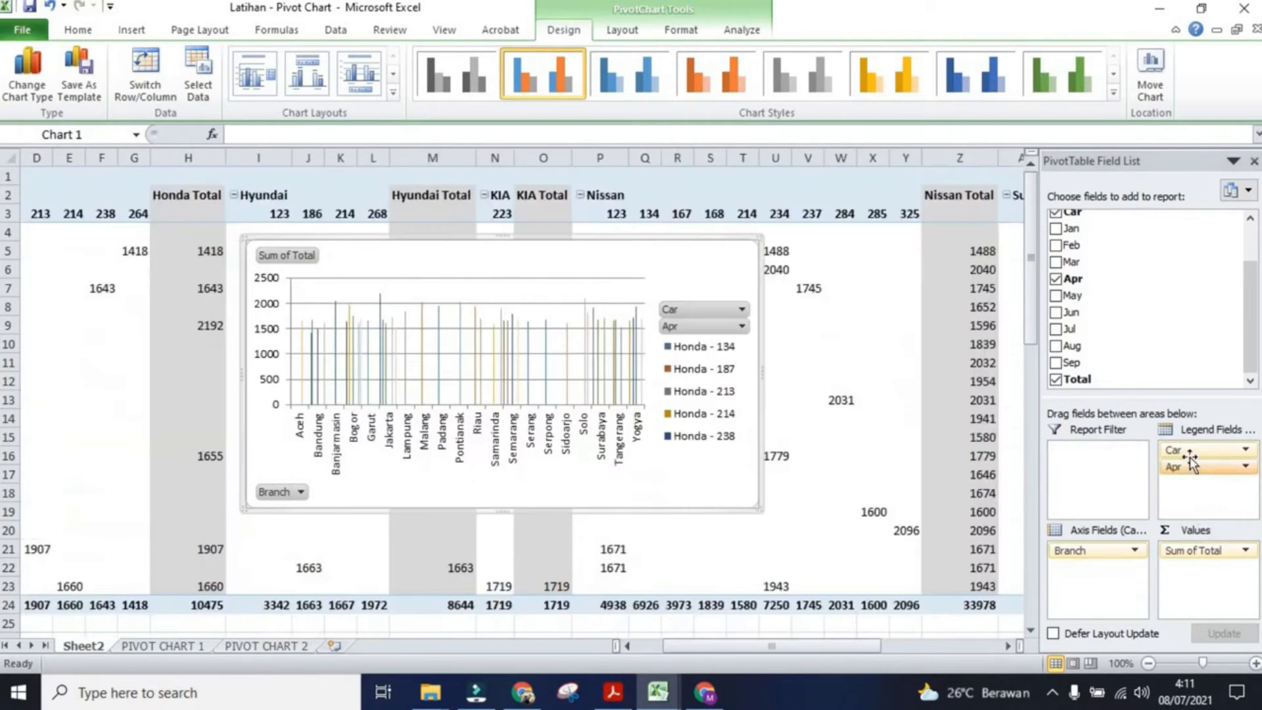
Step: Move Car to the axis fields below Branch, then remove the Branch field from the axis
{"action": "left_click_drag", "start_coordinate": [1187, 451], "coordinate": [1102, 596]}
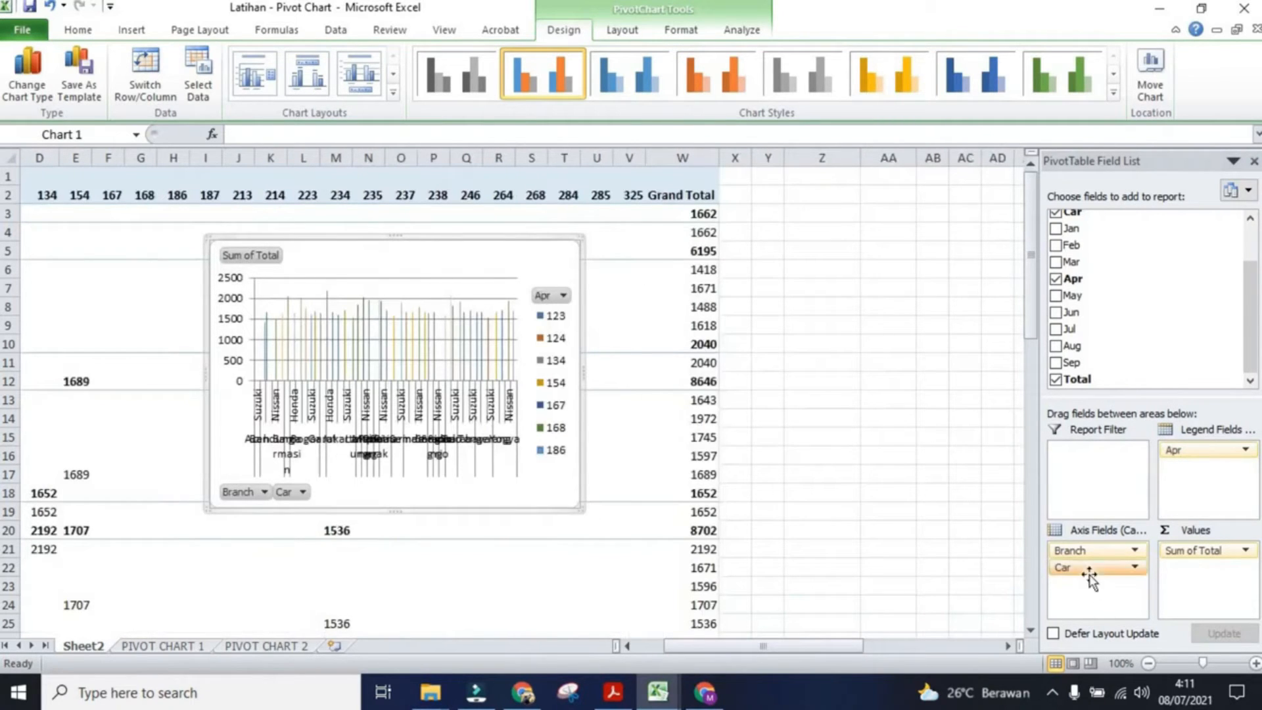
{"action": "left_click", "coordinate": [1135, 552]}
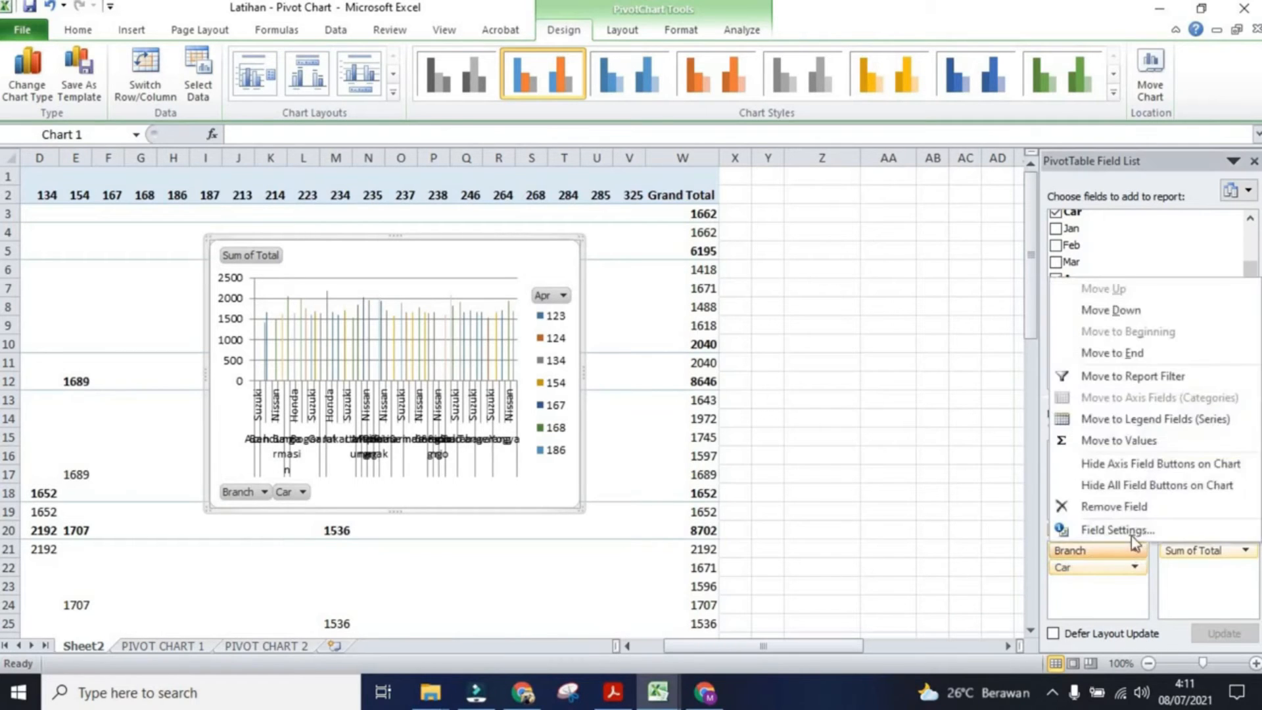
{"action": "left_click", "coordinate": [1130, 510]}
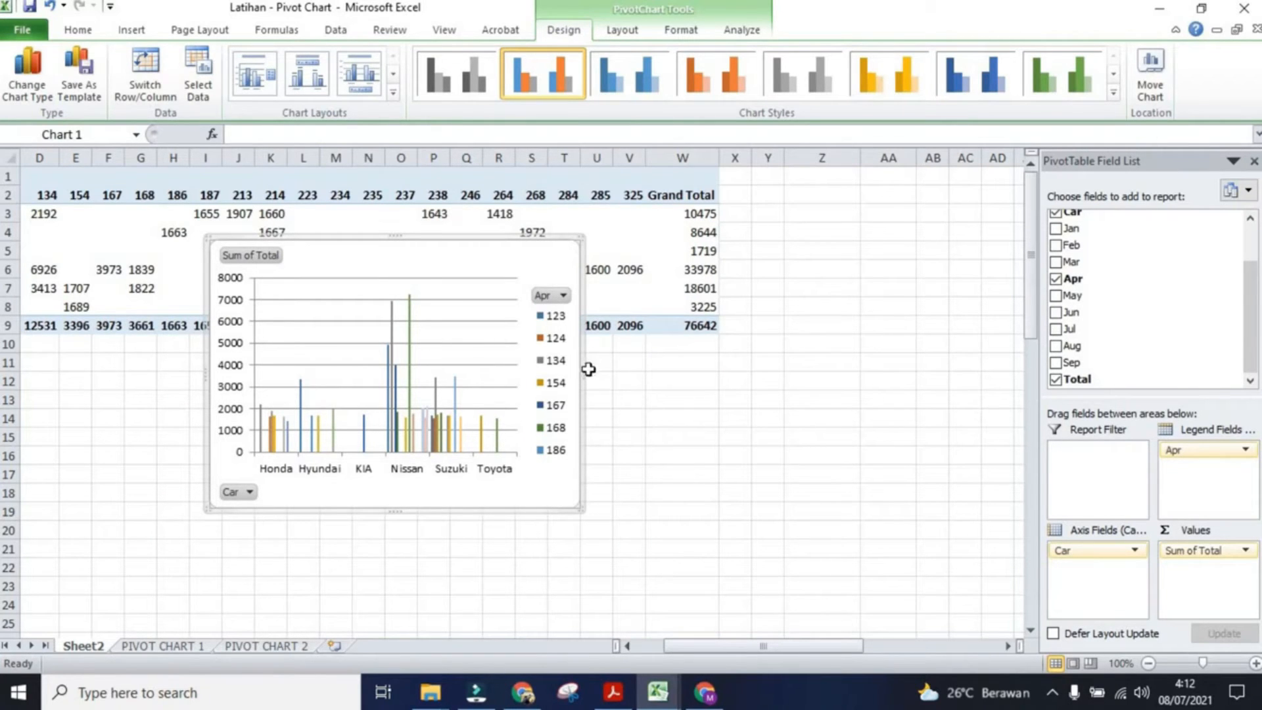
Step: Widen the pivot chart, then swap the fields so Car is the legend and Apr is the axis
{"action": "left_click_drag", "start_coordinate": [582, 371], "coordinate": [828, 392]}
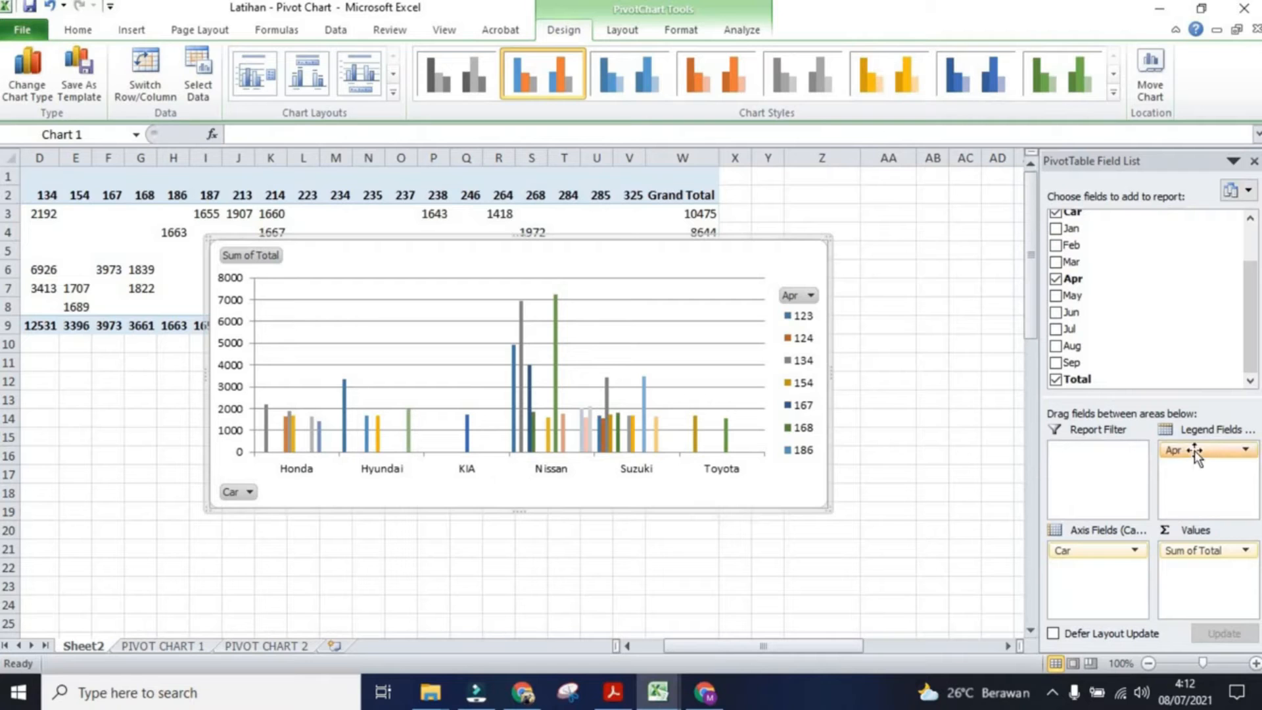
{"action": "left_click_drag", "start_coordinate": [1061, 553], "coordinate": [1193, 463]}
{"action": "left_click_drag", "start_coordinate": [1090, 565], "coordinate": [1087, 573]}
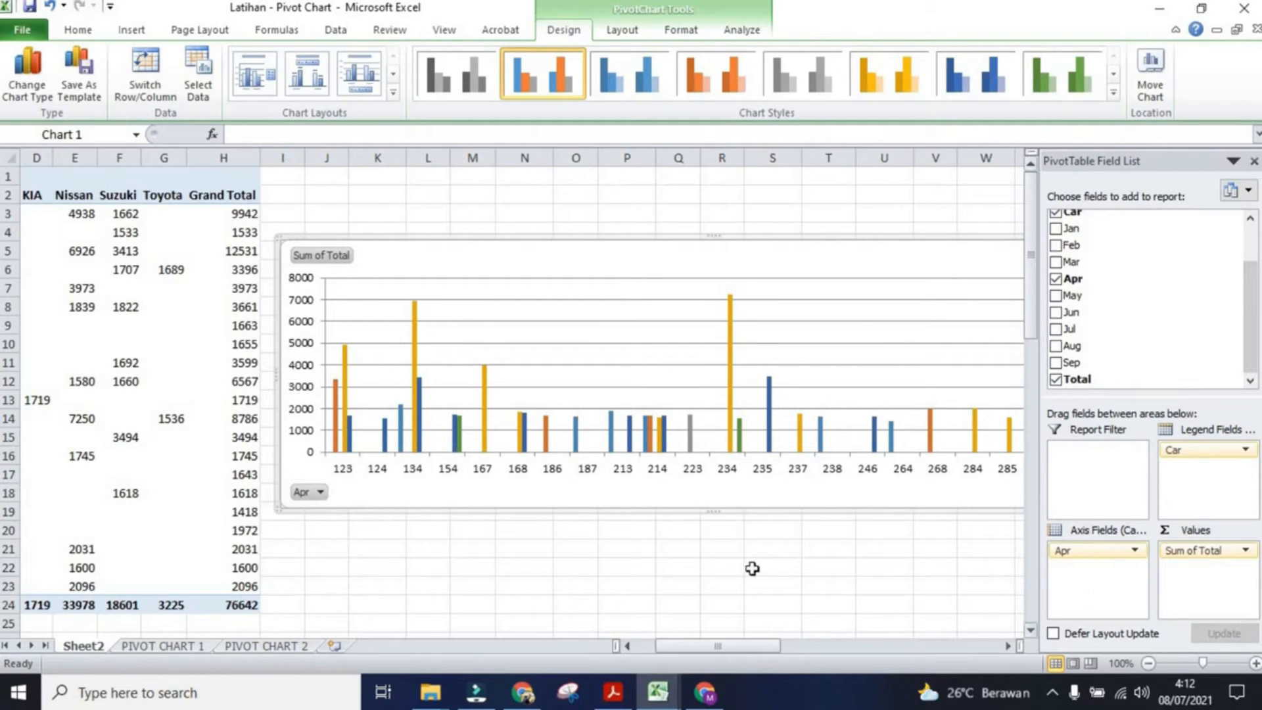
Step: Open the chart's Apr filter list and close it without changing anything
{"action": "left_click", "coordinate": [313, 496]}
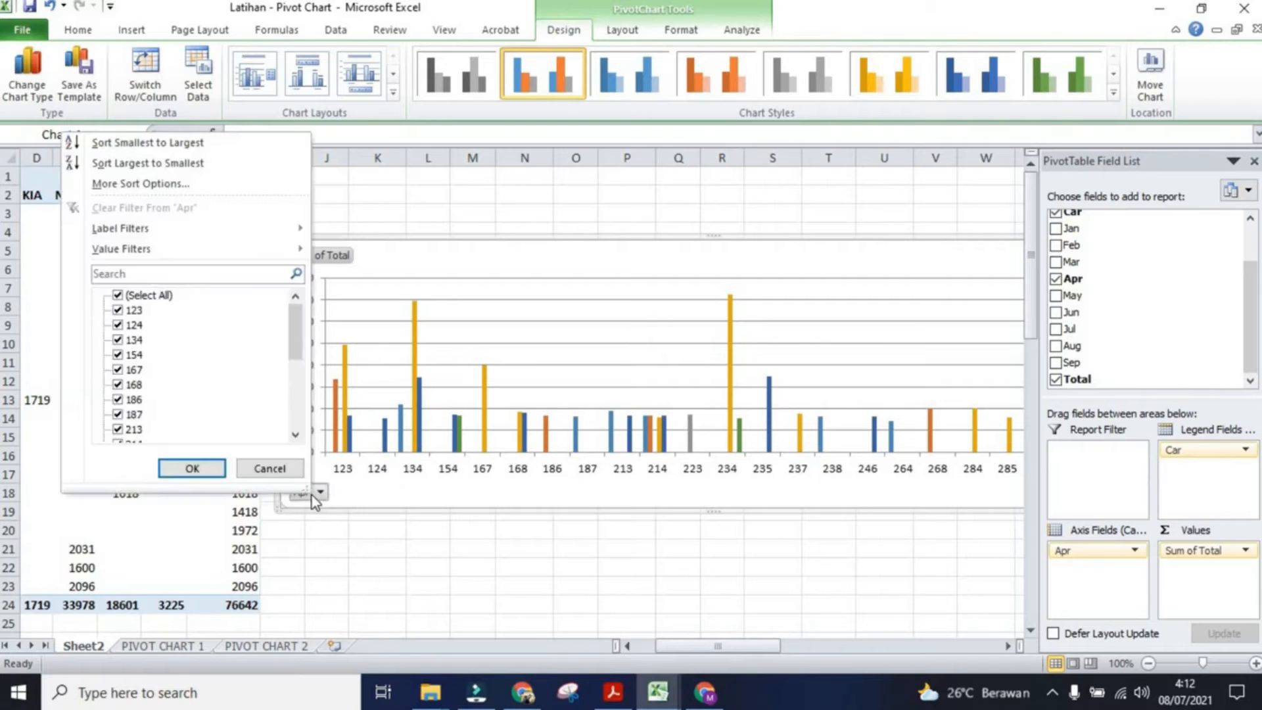
{"action": "left_click", "coordinate": [315, 497]}
{"action": "left_click", "coordinate": [943, 550]}
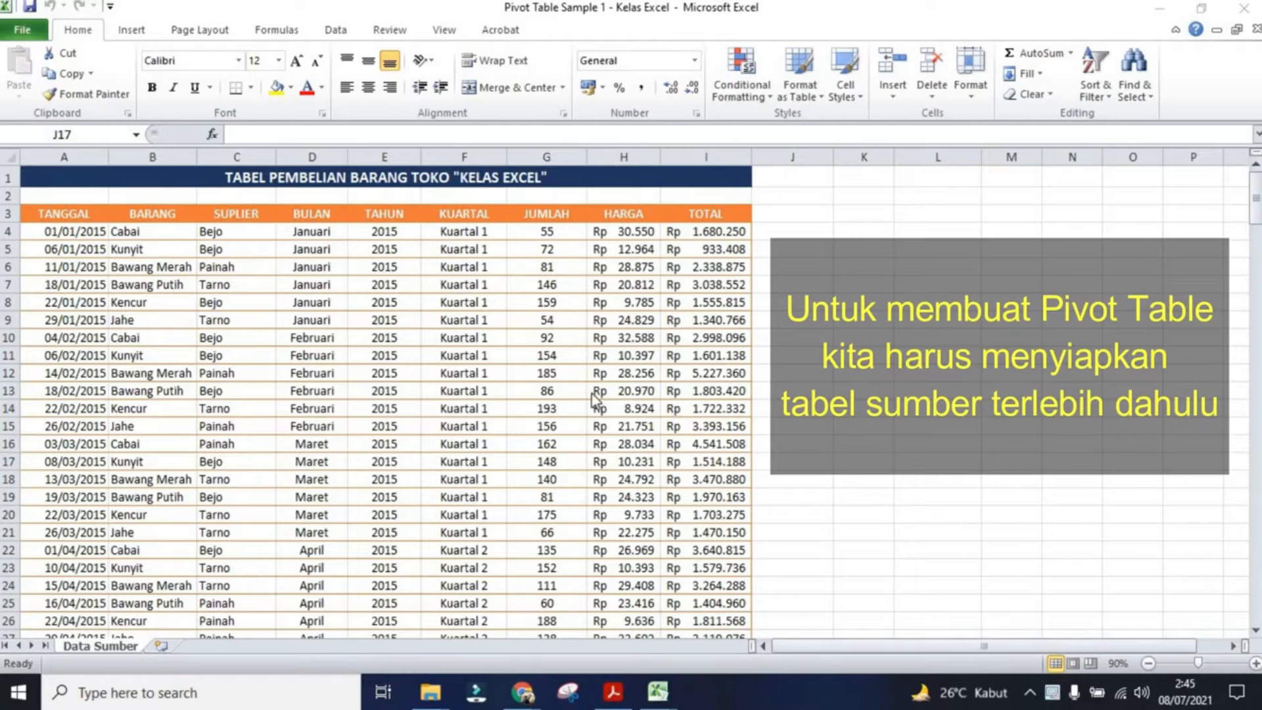
Step: With a cell of the purchase table selected, start inserting a PivotTable
{"action": "left_click", "coordinate": [409, 278]}
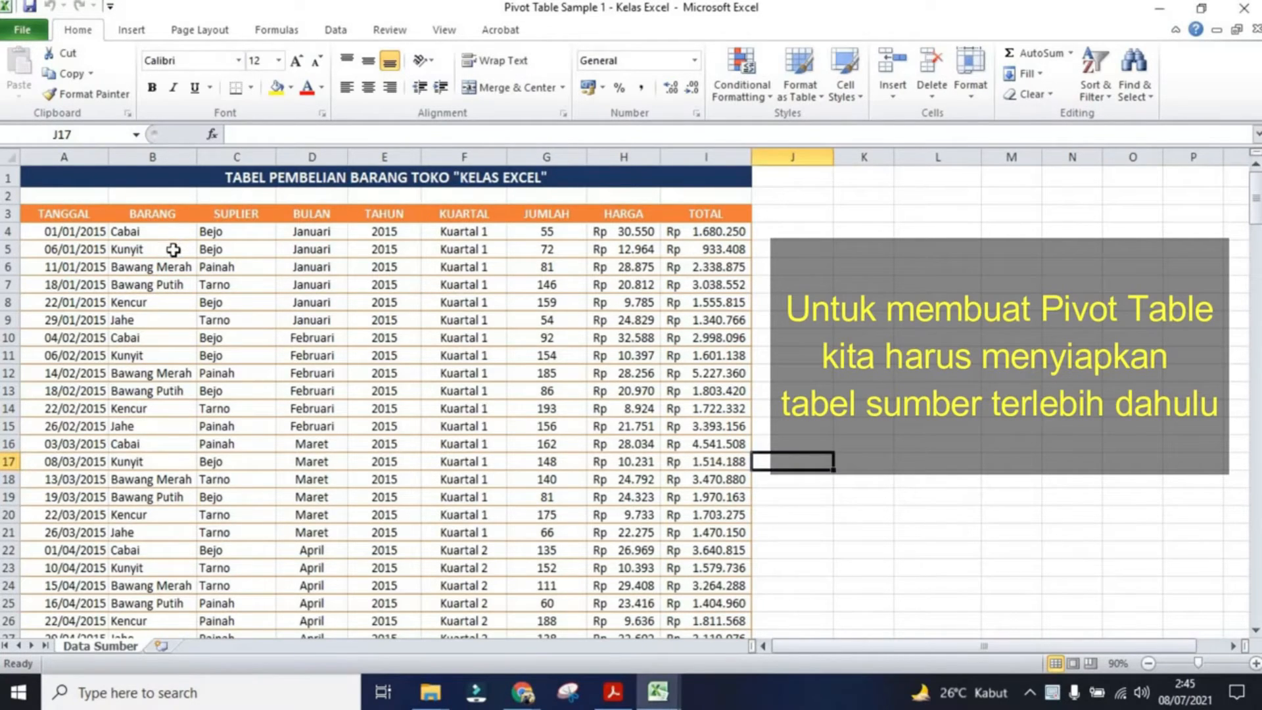
{"action": "left_click", "coordinate": [80, 236]}
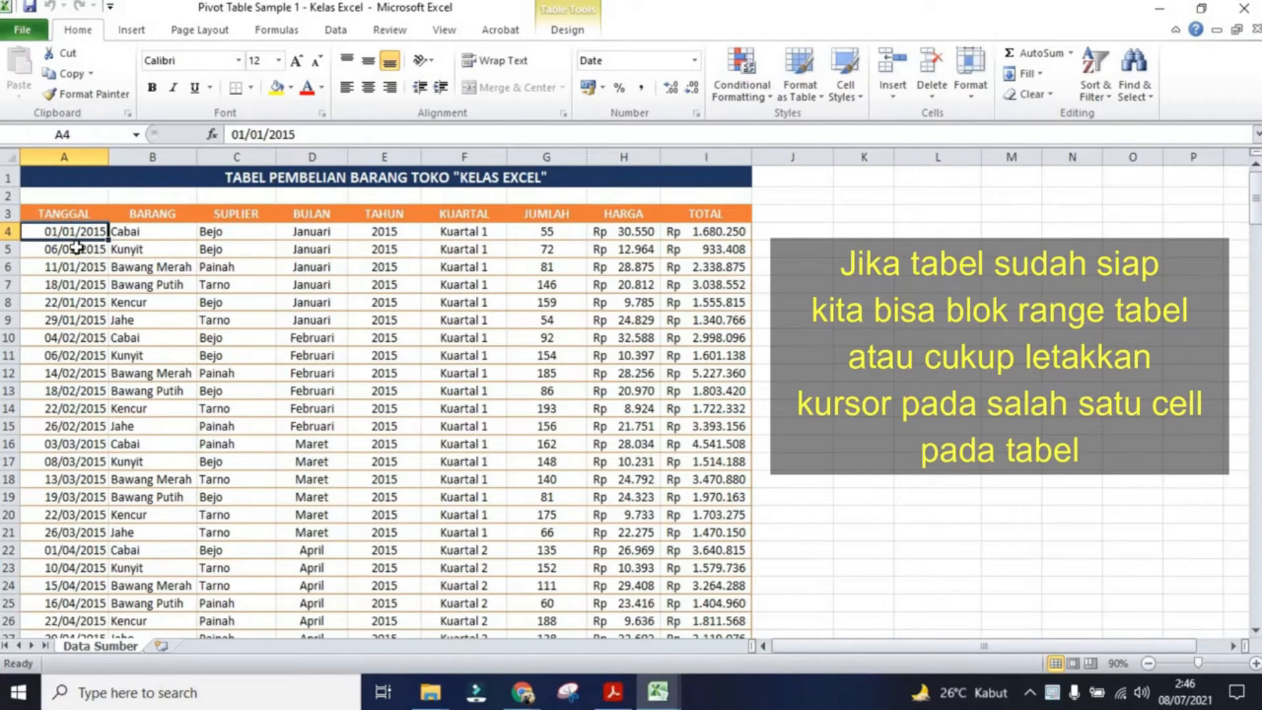
{"action": "left_click", "coordinate": [138, 33]}
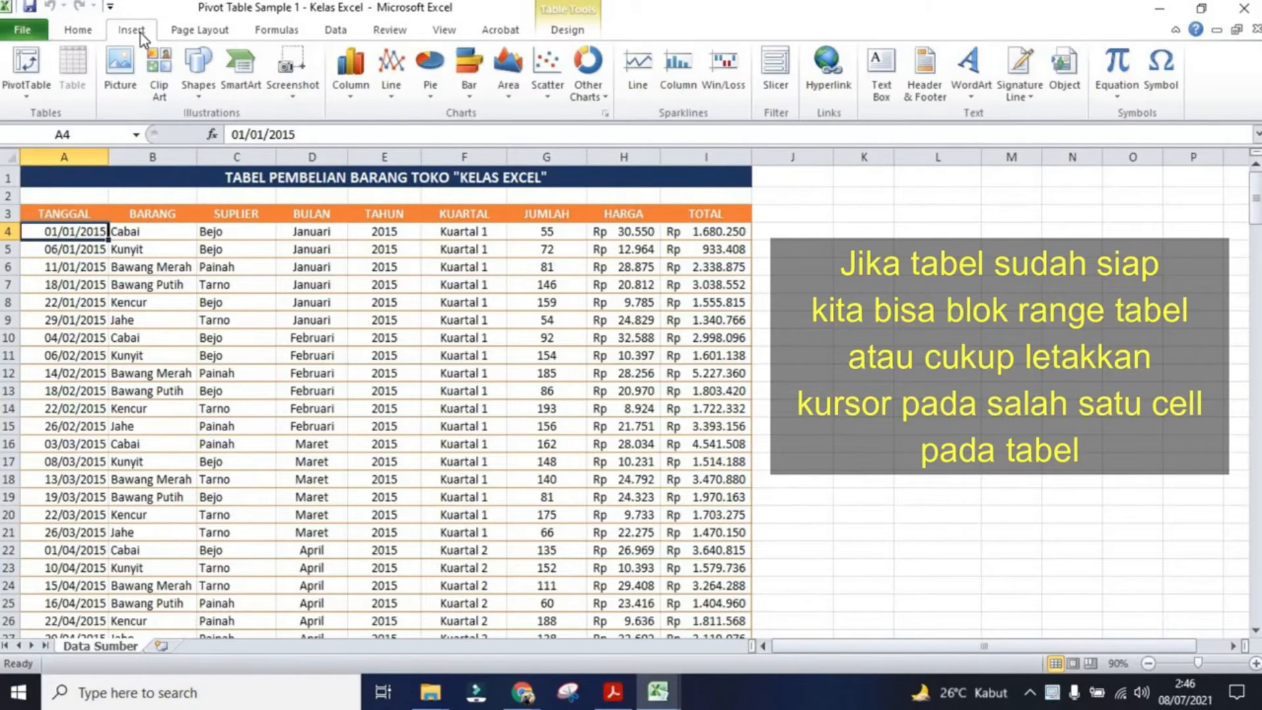
{"action": "left_click", "coordinate": [42, 91]}
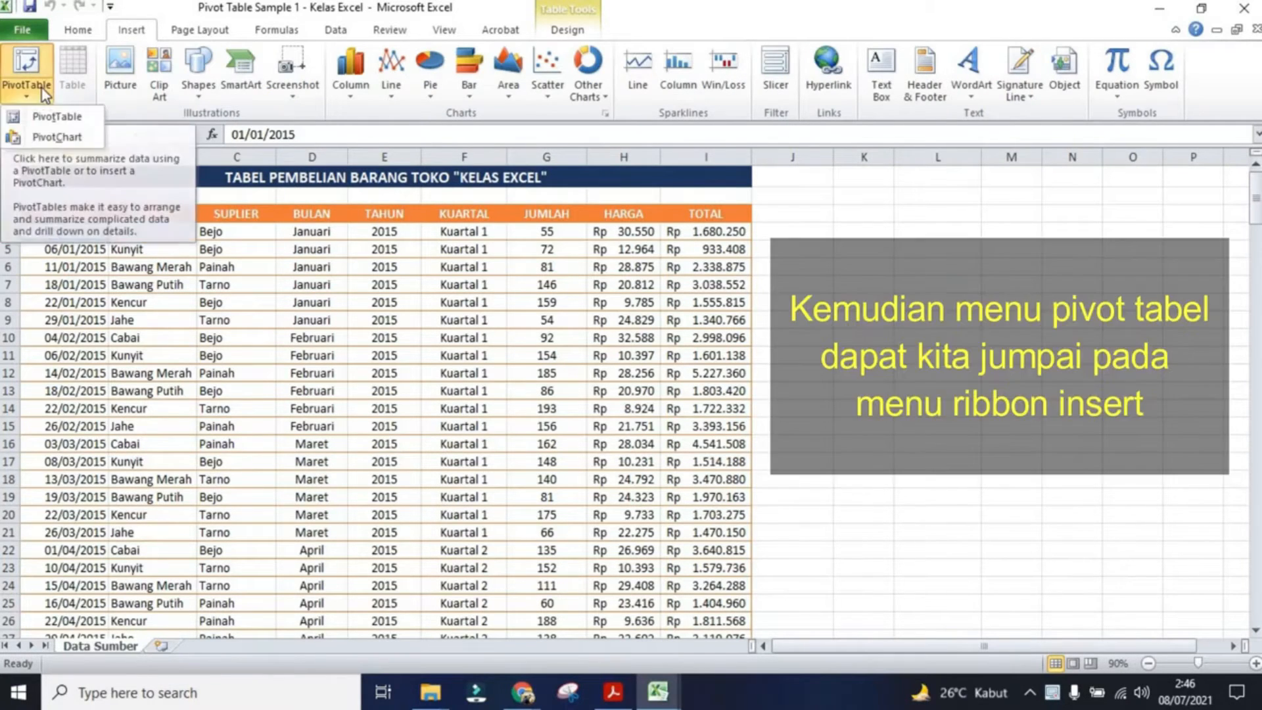
{"action": "left_click", "coordinate": [60, 121]}
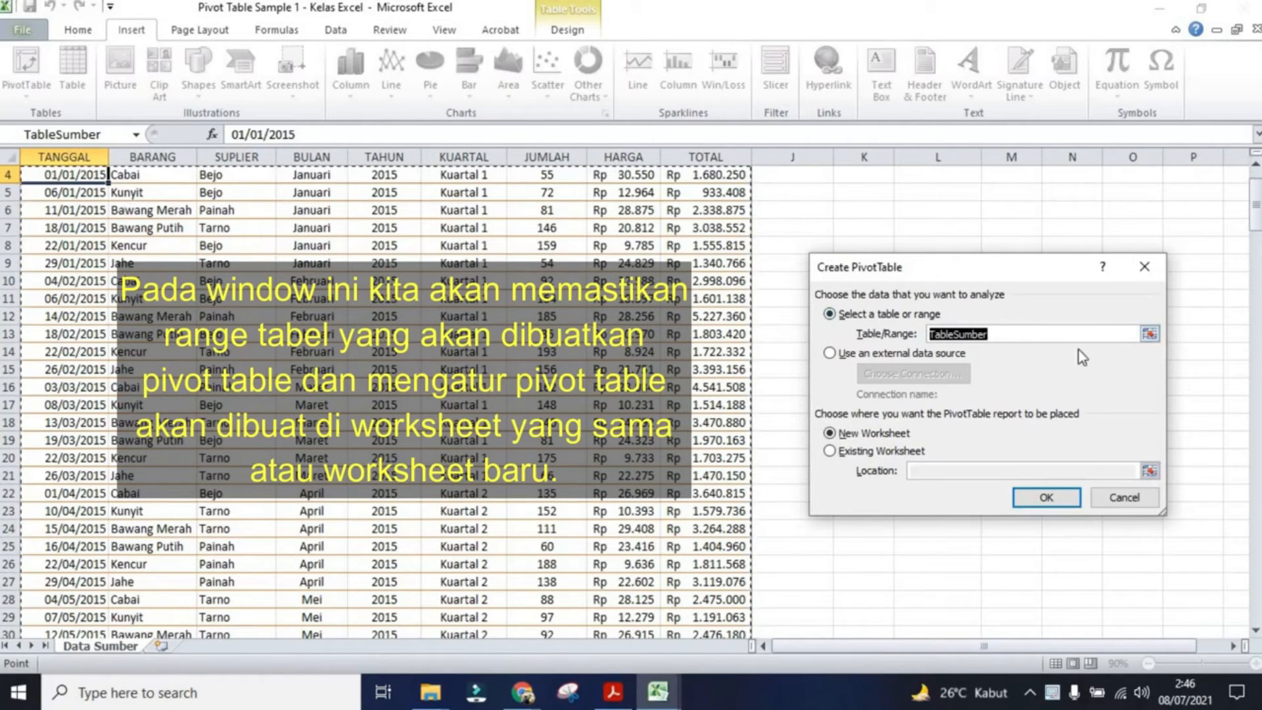
Step: Review the TableSumber range and create the PivotTable on a new worksheet
{"action": "scroll", "coordinate": [616, 353], "scroll_direction": "down", "scroll_amount": 6}
{"action": "scroll", "coordinate": [616, 353], "scroll_direction": "down", "scroll_amount": 20}
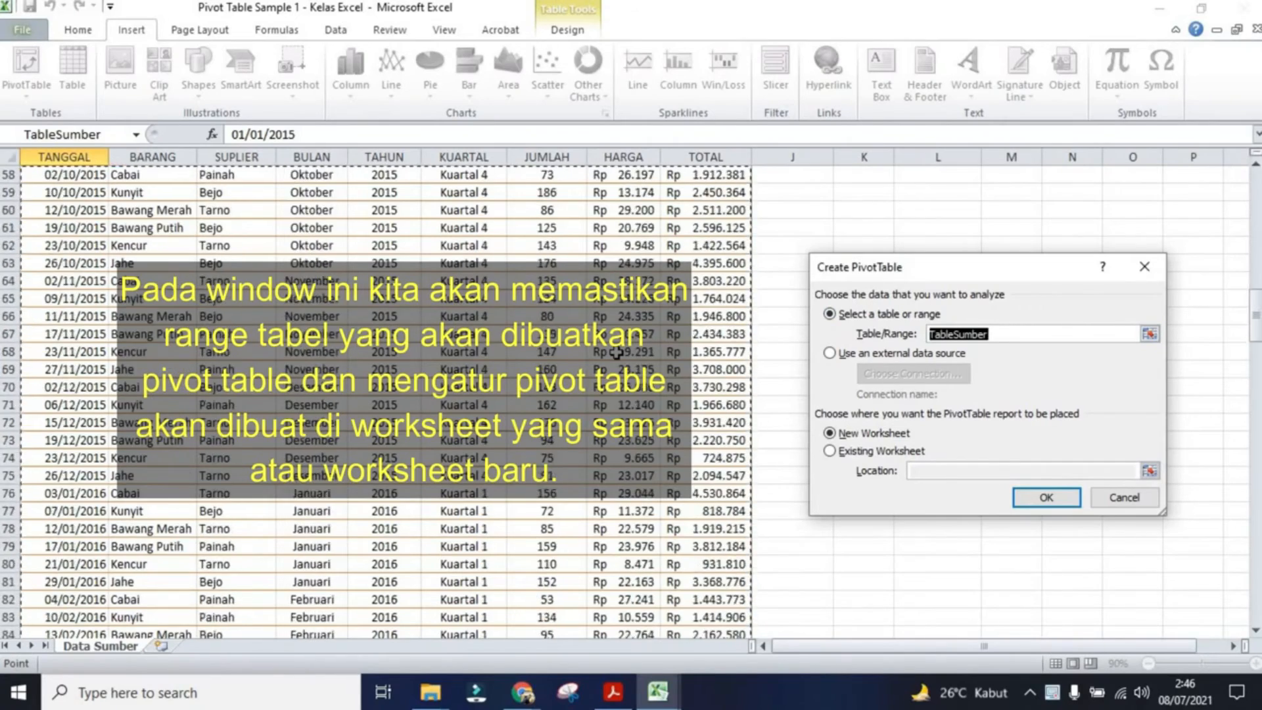
{"action": "scroll", "coordinate": [616, 353], "scroll_direction": "down", "scroll_amount": 20}
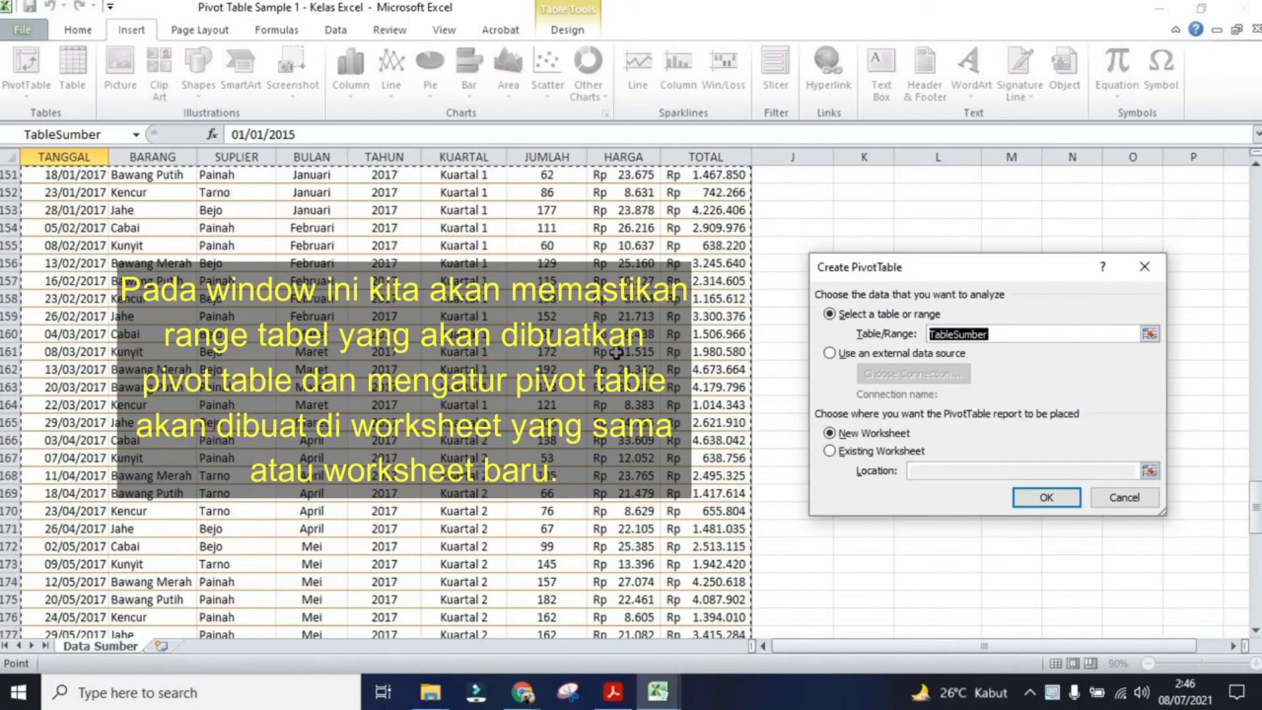
{"action": "scroll", "coordinate": [617, 353], "scroll_direction": "down", "scroll_amount": 7}
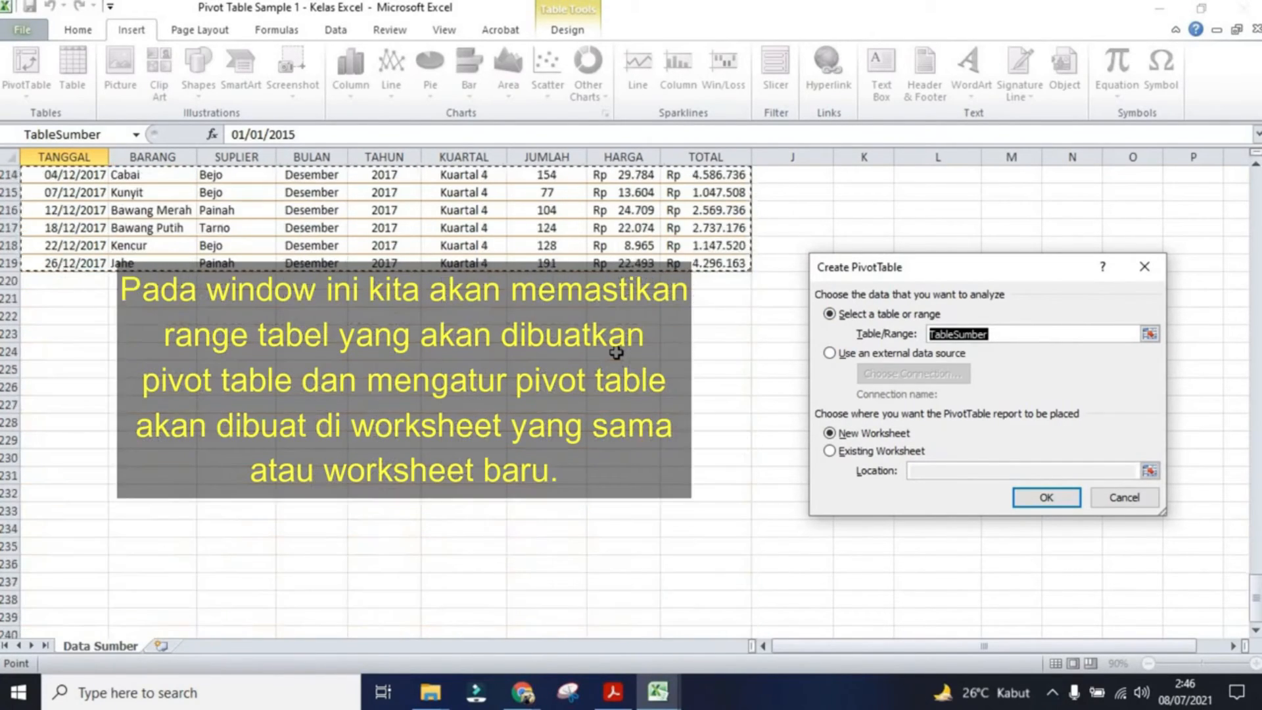
{"action": "scroll", "coordinate": [617, 353], "scroll_direction": "up", "scroll_amount": 15}
{"action": "scroll", "coordinate": [616, 353], "scroll_direction": "up", "scroll_amount": 20}
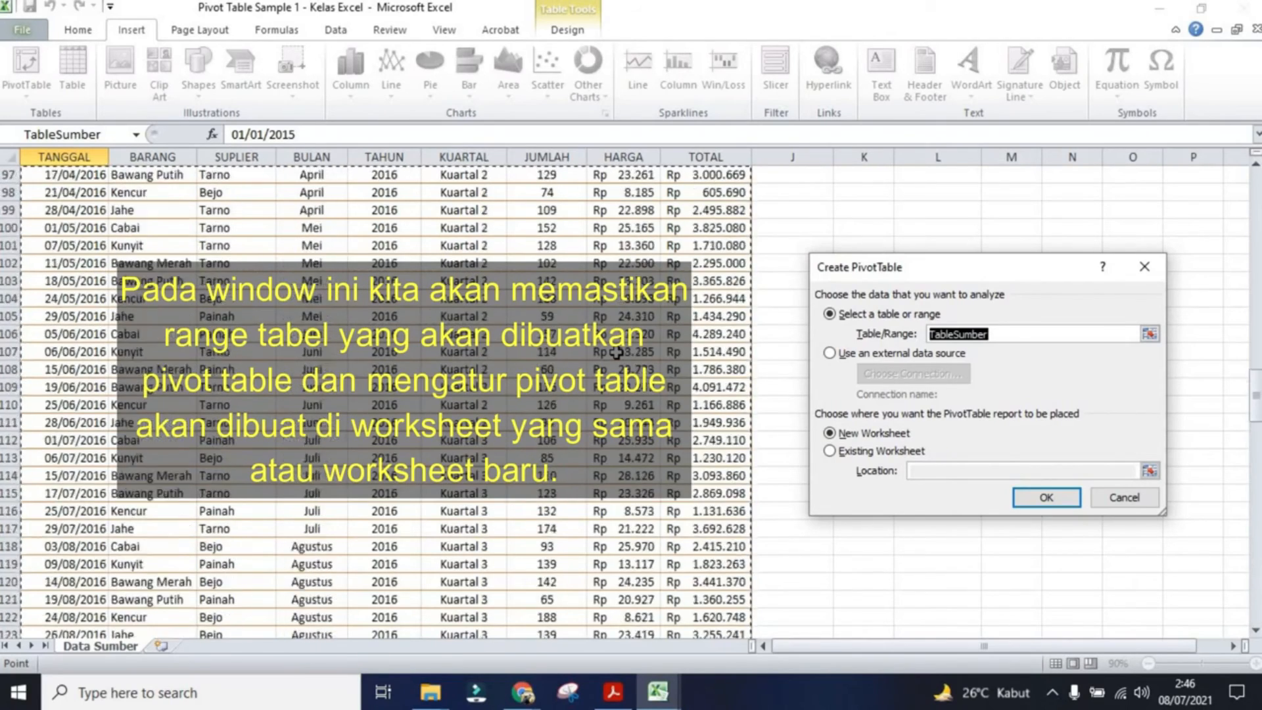
{"action": "scroll", "coordinate": [617, 353], "scroll_direction": "up", "scroll_amount": 12}
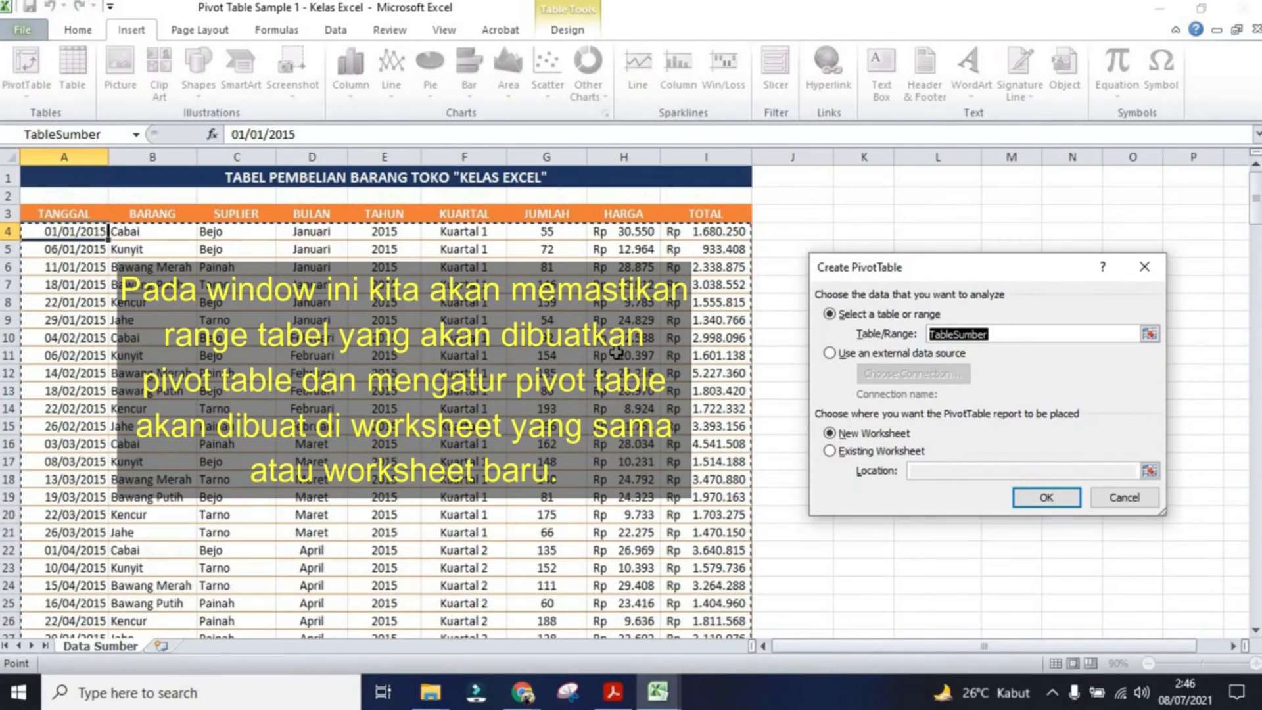
{"action": "left_click", "coordinate": [876, 437]}
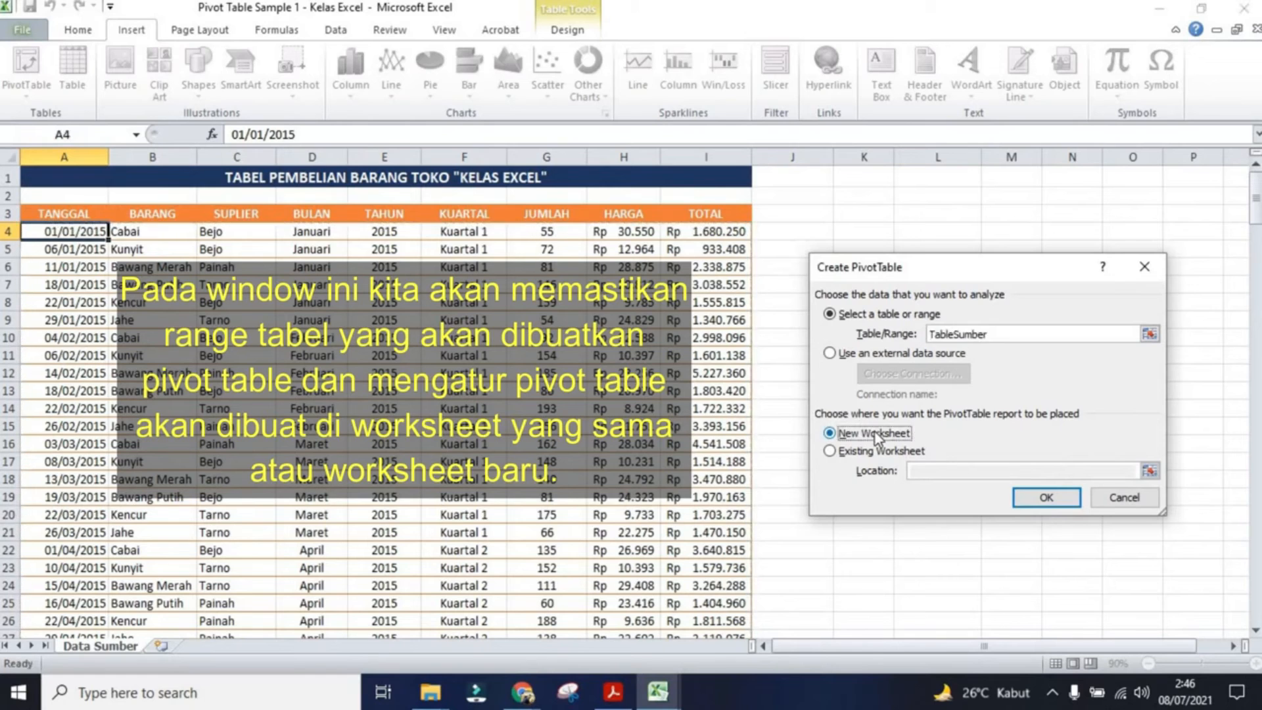
{"action": "left_click", "coordinate": [891, 454]}
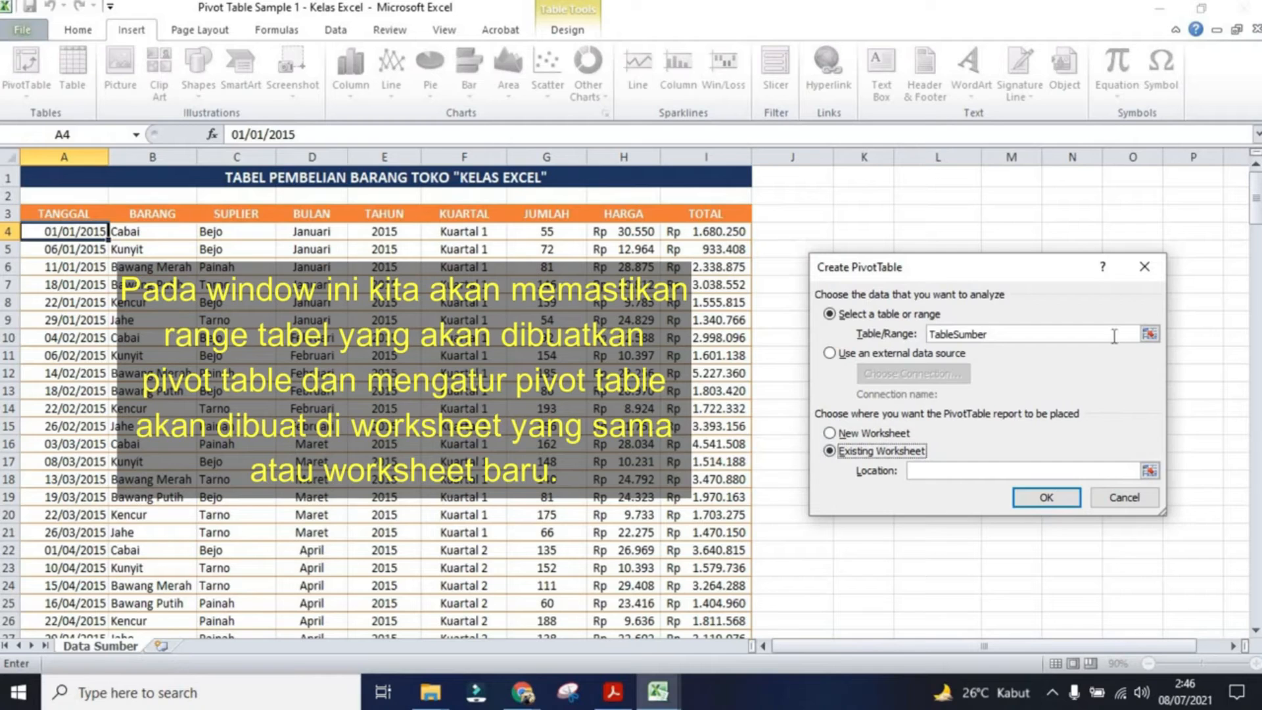
{"action": "left_click", "coordinate": [887, 434]}
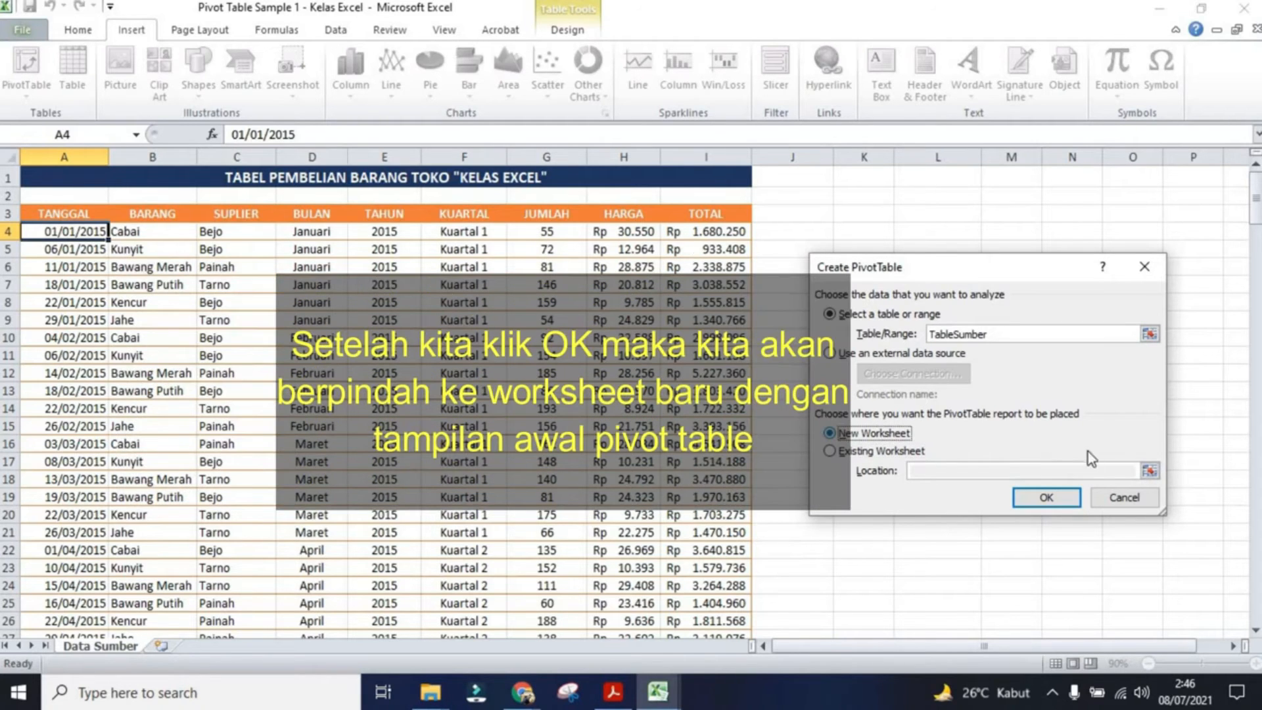
{"action": "left_click", "coordinate": [1045, 498]}
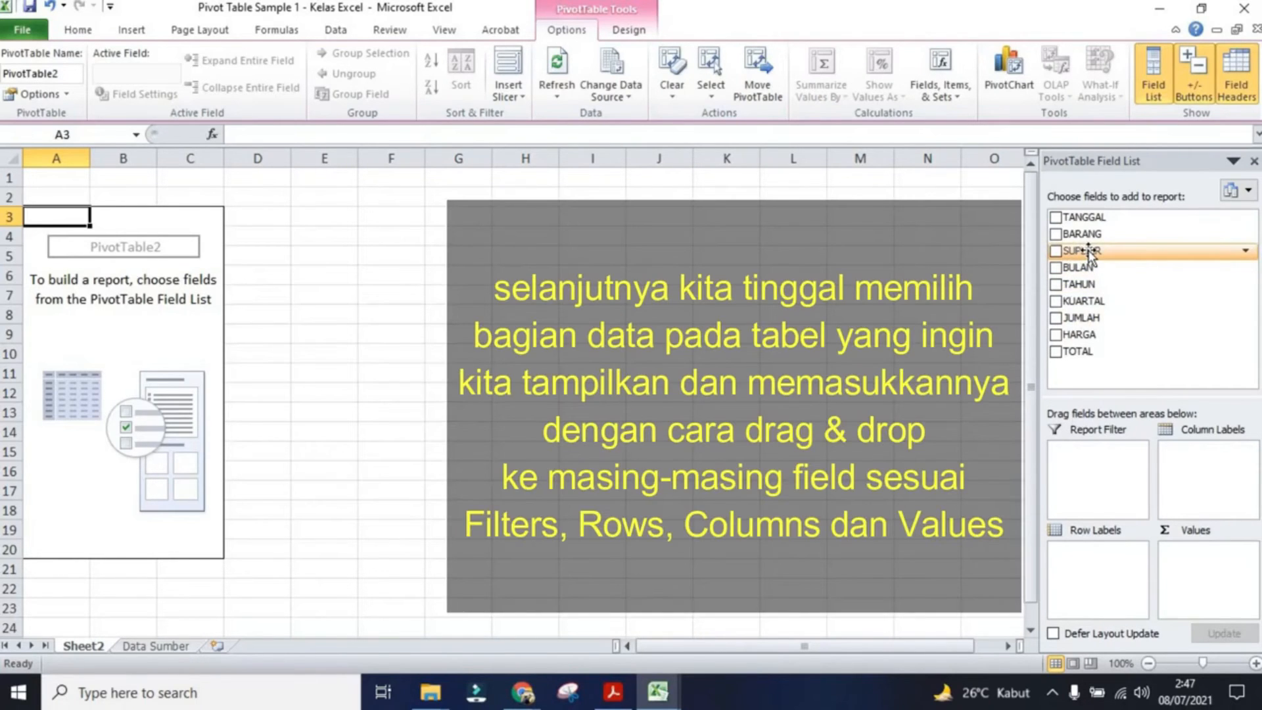
Step: Put SUPLIER in the report filter and TAHUN in the column labels
{"action": "left_click_drag", "start_coordinate": [1088, 253], "coordinate": [1085, 460]}
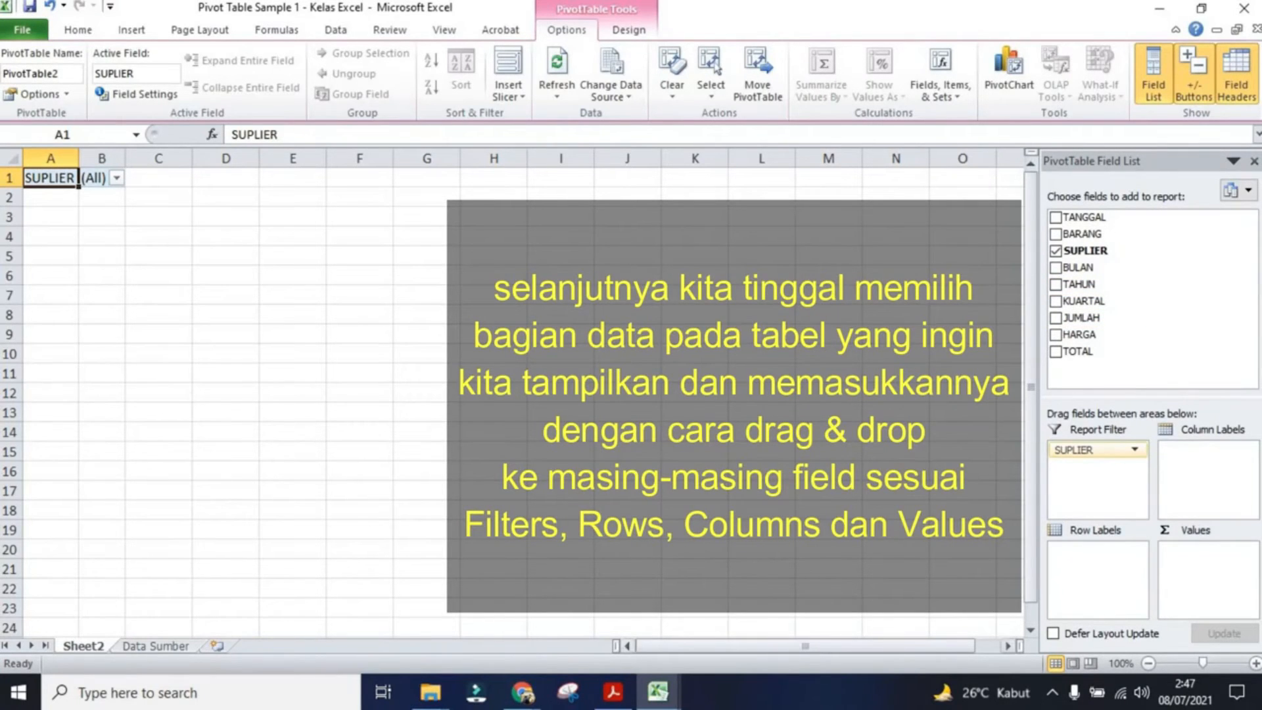
{"action": "left_click", "coordinate": [536, 677]}
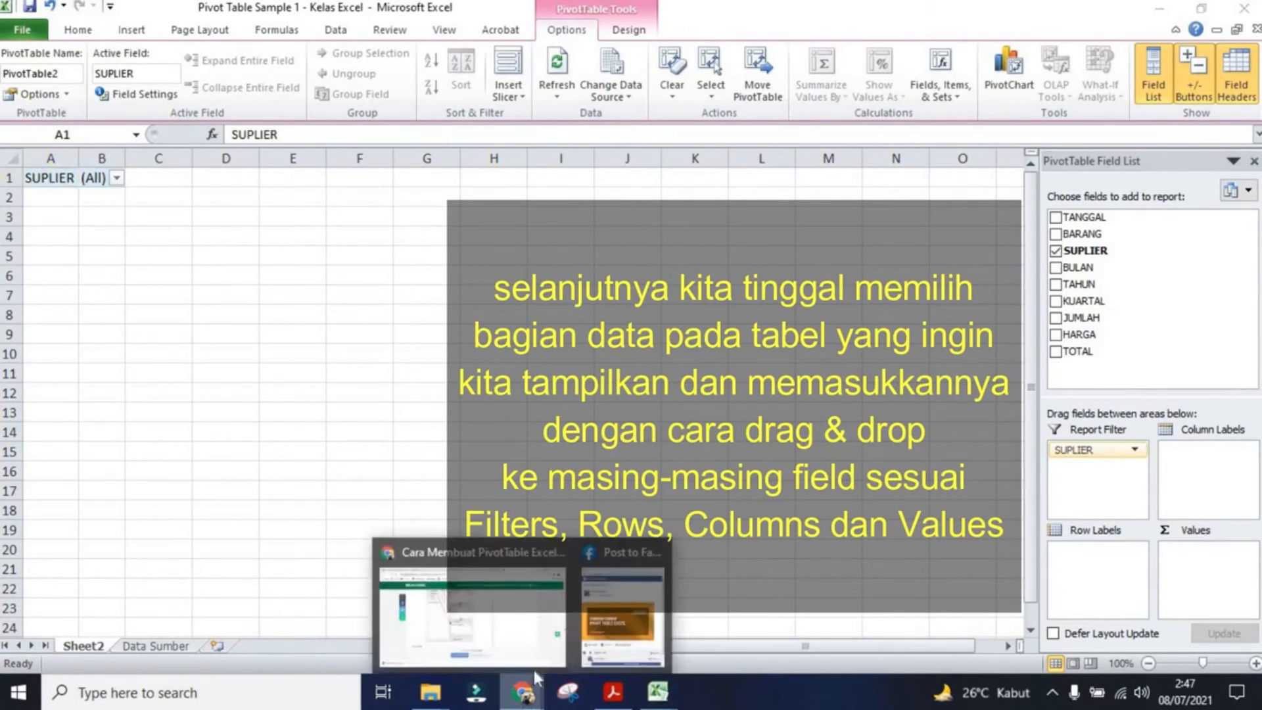
{"action": "left_click", "coordinate": [1095, 285]}
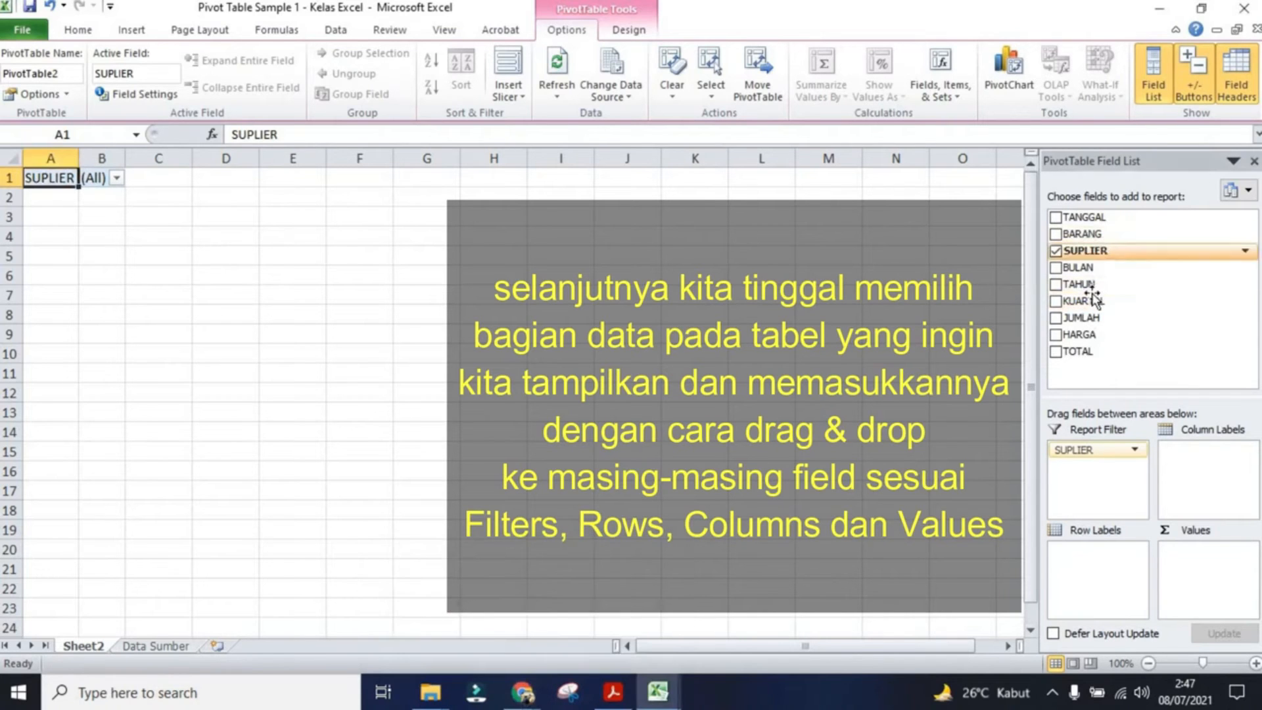
{"action": "left_click_drag", "start_coordinate": [1086, 284], "coordinate": [1221, 465]}
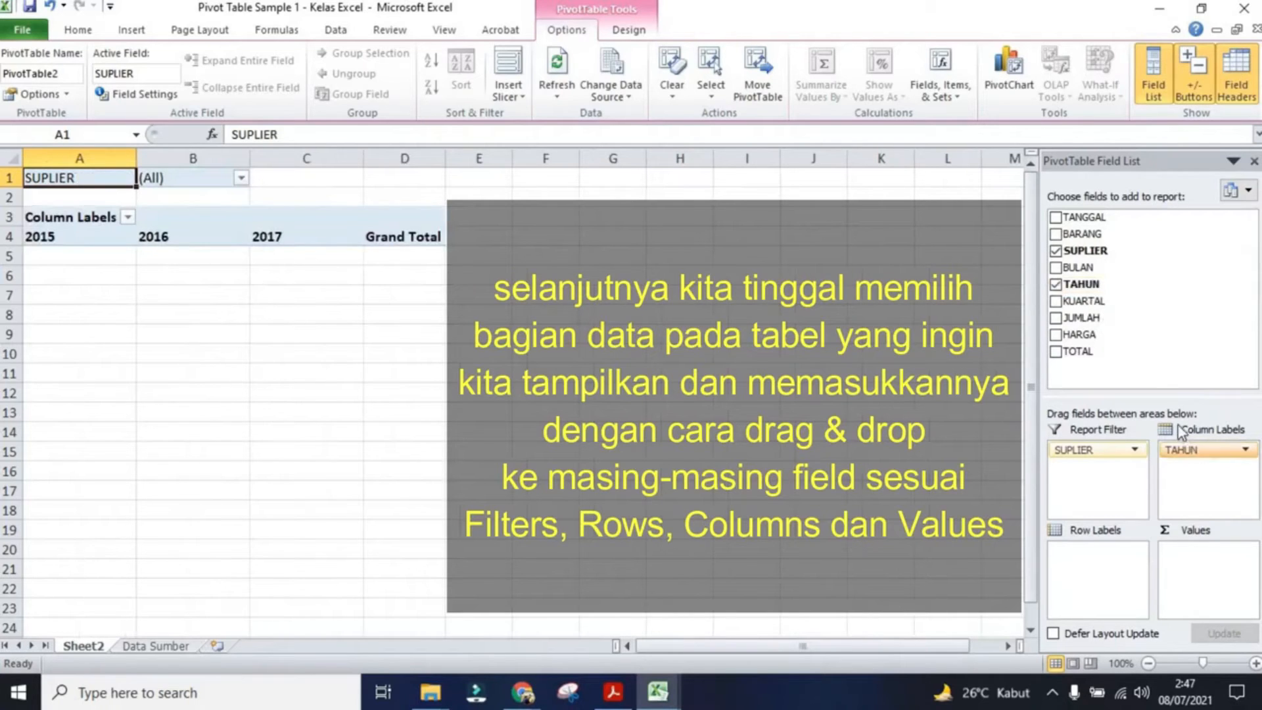
Step: Add KUARTAL and BARANG as row labels and JUMLAH as the summed values
{"action": "left_click_drag", "start_coordinate": [1110, 302], "coordinate": [1081, 564]}
{"action": "left_click_drag", "start_coordinate": [1081, 317], "coordinate": [1085, 570]}
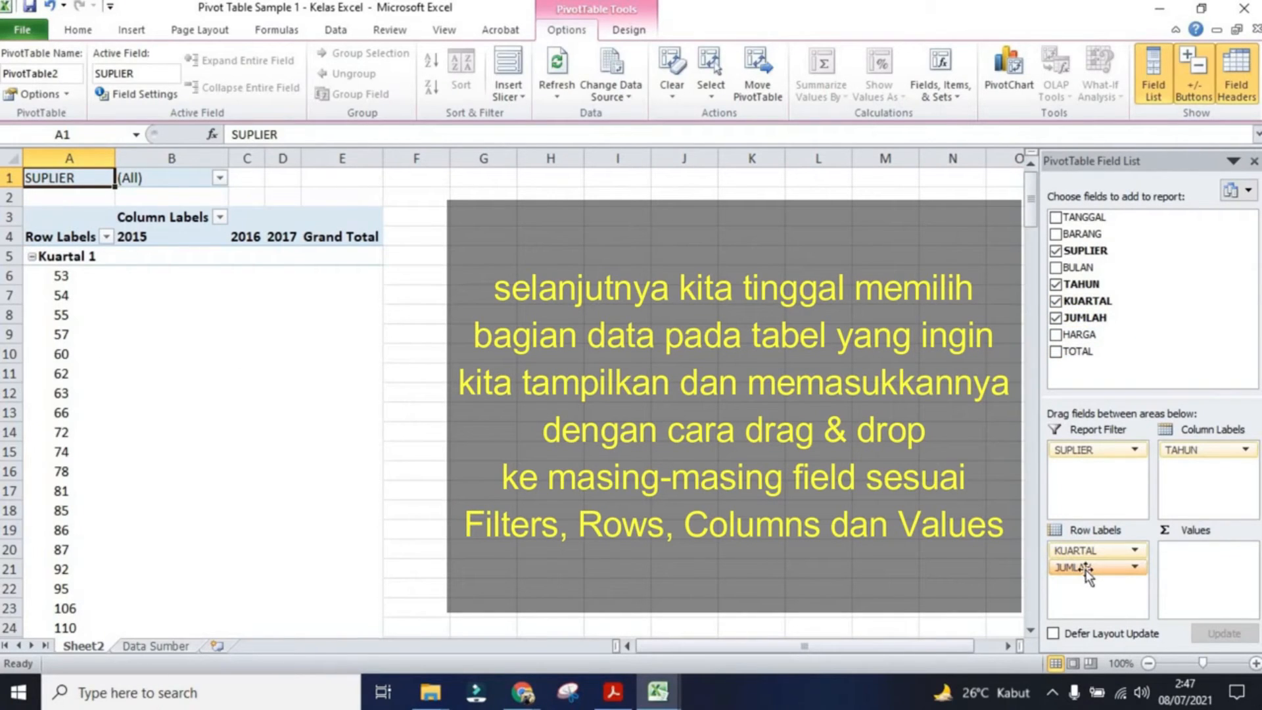
{"action": "left_click_drag", "start_coordinate": [1085, 570], "coordinate": [1176, 559]}
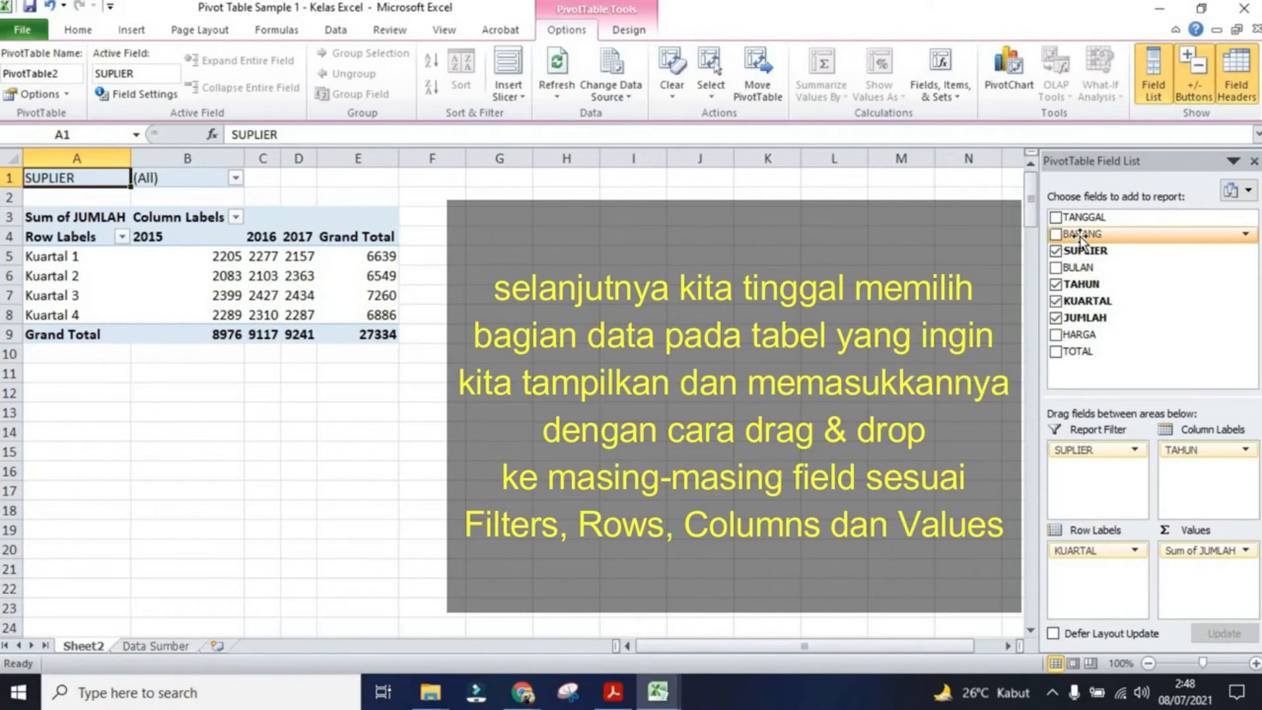
{"action": "left_click_drag", "start_coordinate": [1079, 236], "coordinate": [1101, 558]}
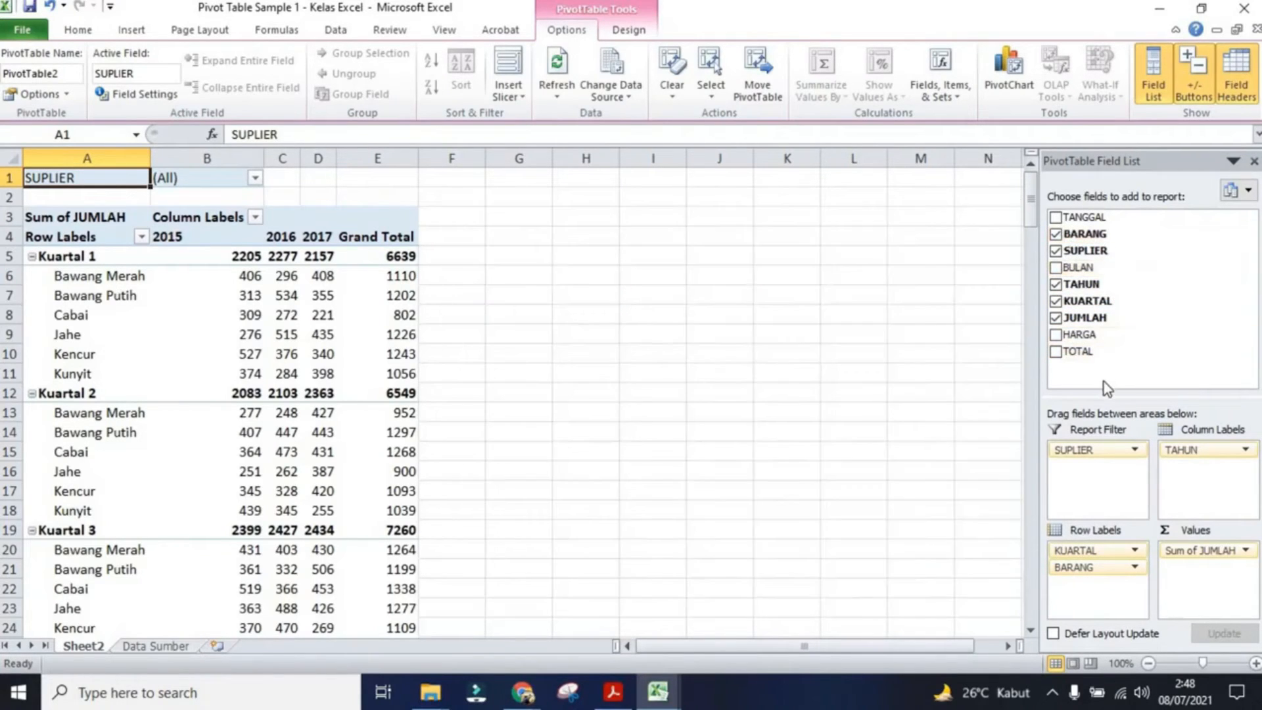
Step: Add TOTAL to the values and remove it again
{"action": "left_click_drag", "start_coordinate": [1085, 357], "coordinate": [1189, 581]}
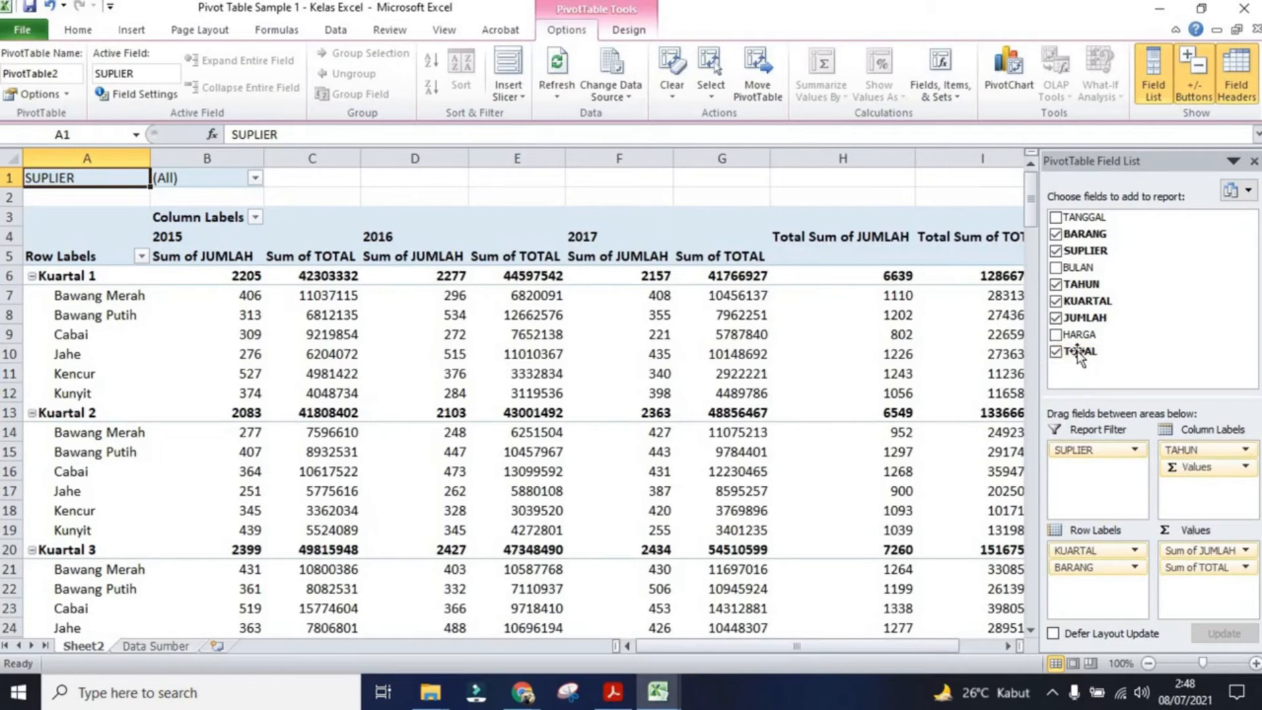
{"action": "left_click", "coordinate": [1055, 352]}
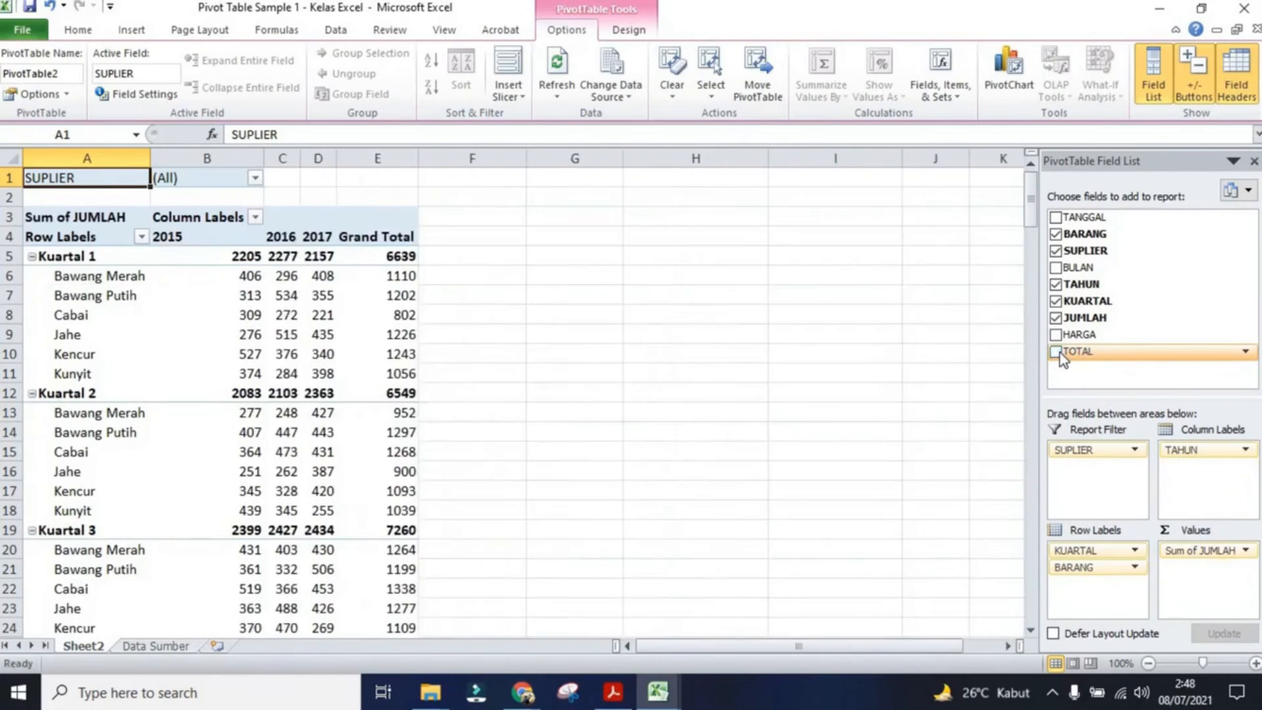
Step: Place the HARGA field in the row labels below BARANG
{"action": "left_click_drag", "start_coordinate": [1075, 336], "coordinate": [1181, 566]}
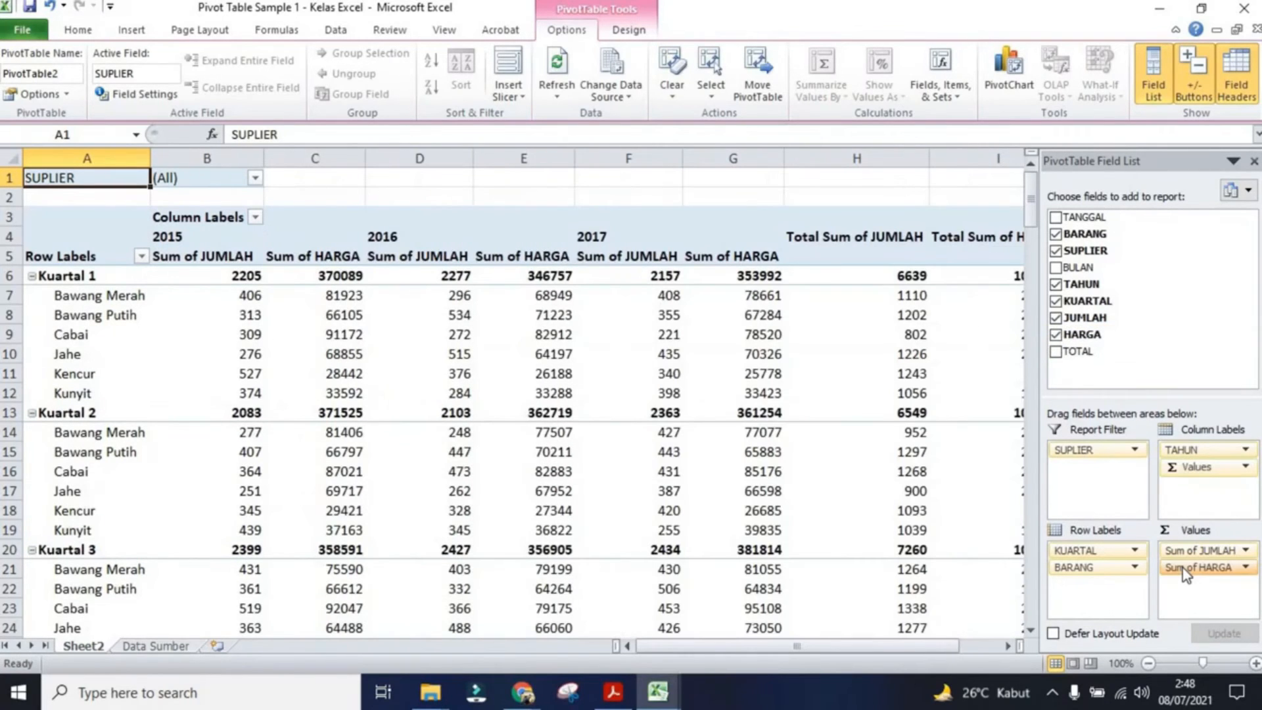
{"action": "left_click", "coordinate": [1056, 334]}
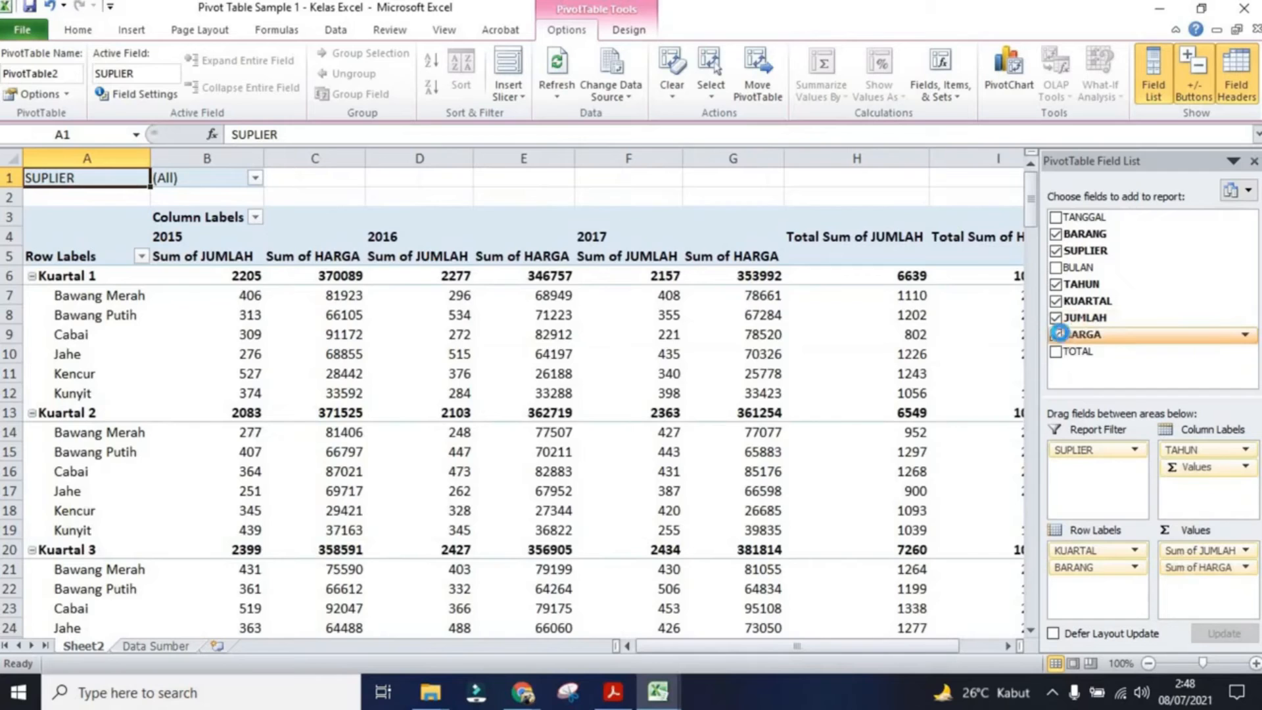
{"action": "left_click_drag", "start_coordinate": [1089, 335], "coordinate": [1097, 586]}
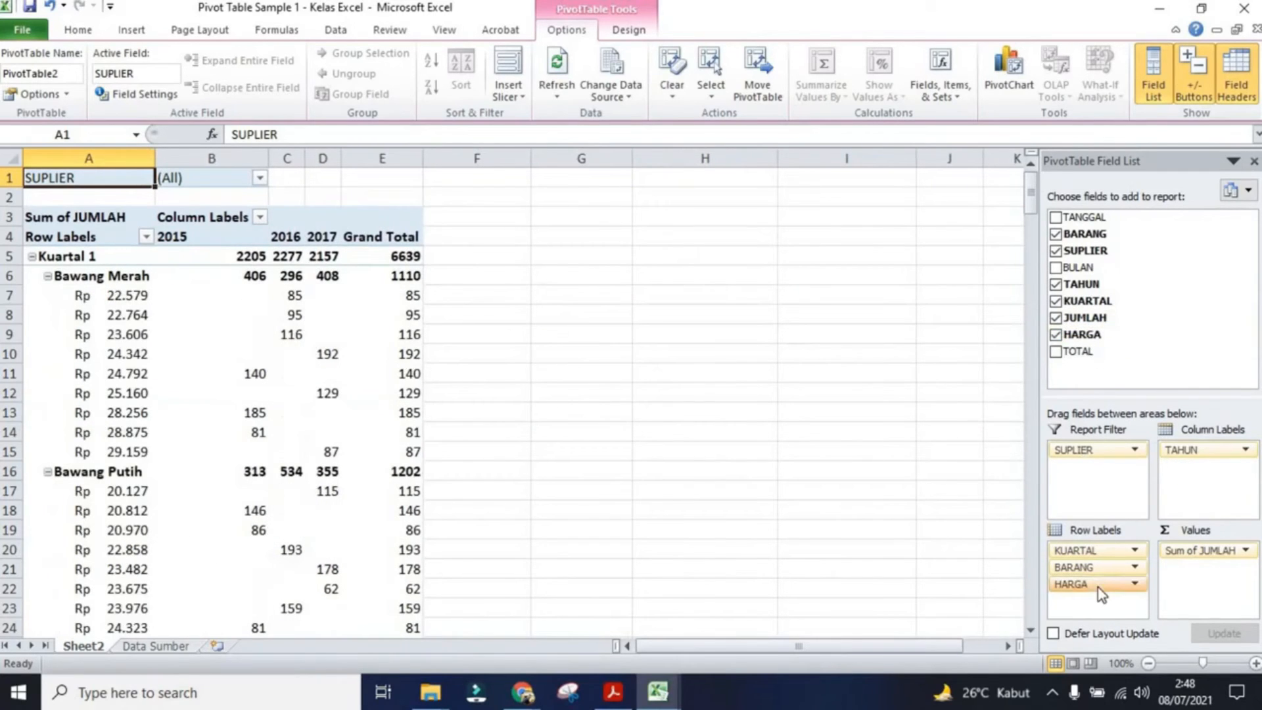
Step: Remove the HARGA field from the row labels
{"action": "left_click", "coordinate": [1135, 584]}
{"action": "left_click", "coordinate": [1125, 538]}
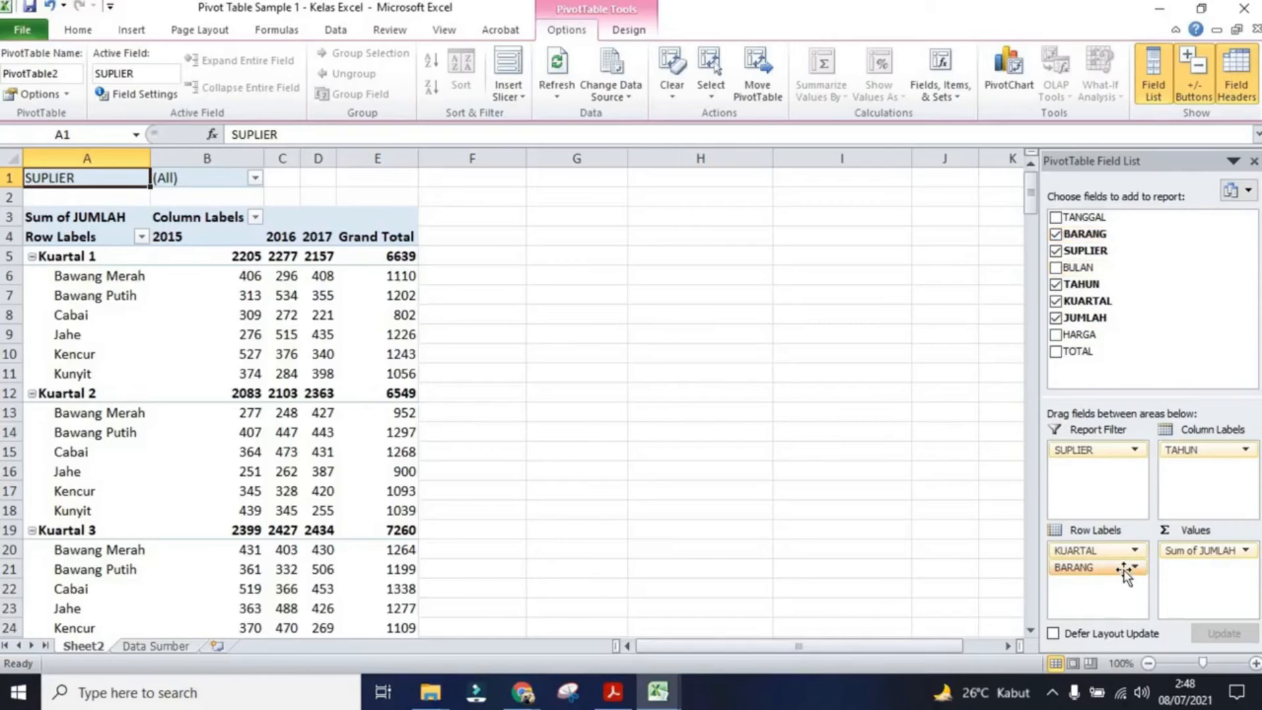
Step: Move BARANG to the report filter, then to the column labels, and back below KUARTAL in the row labels
{"action": "left_click_drag", "start_coordinate": [1123, 570], "coordinate": [1121, 477]}
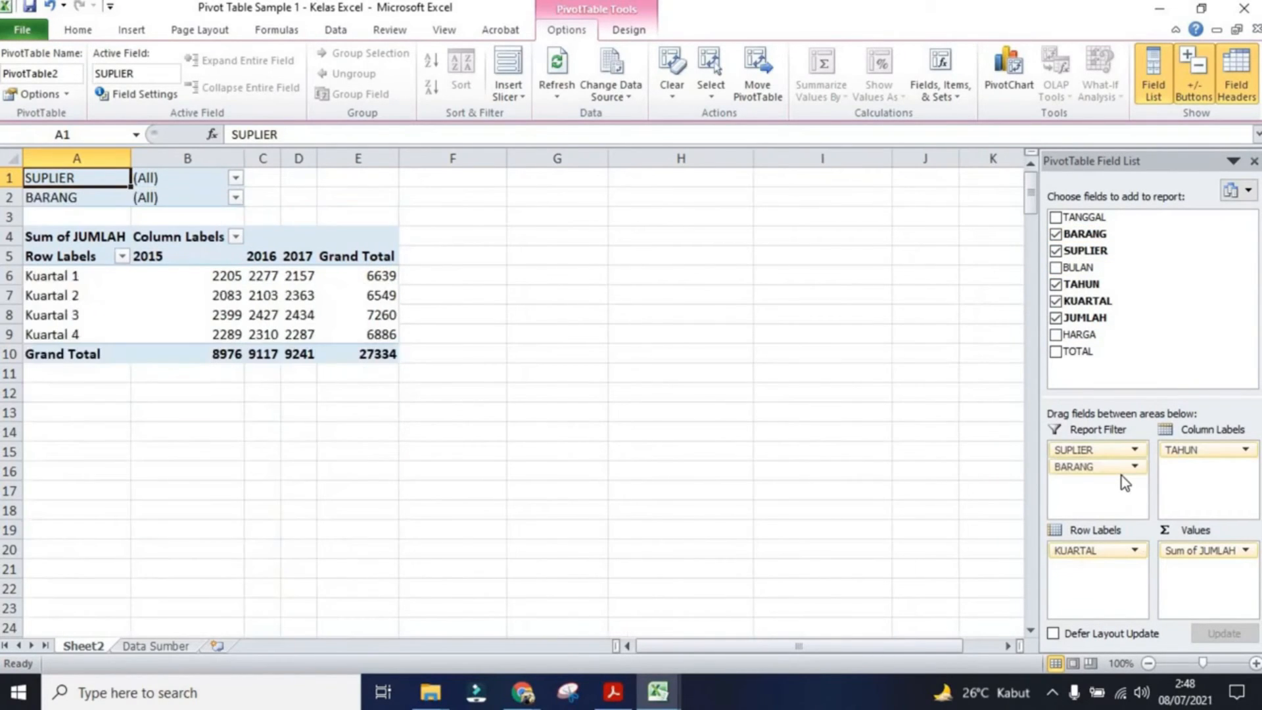
{"action": "left_click_drag", "start_coordinate": [1093, 468], "coordinate": [1203, 481]}
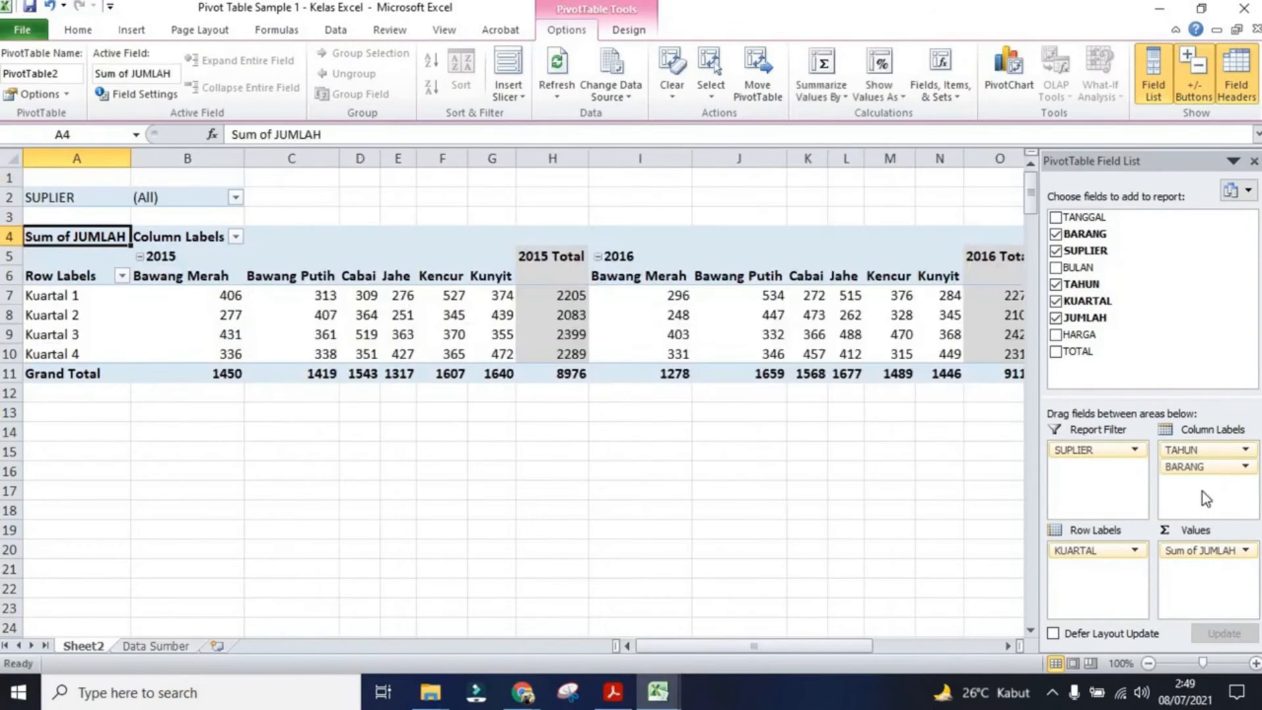
{"action": "left_click_drag", "start_coordinate": [665, 651], "coordinate": [874, 641]}
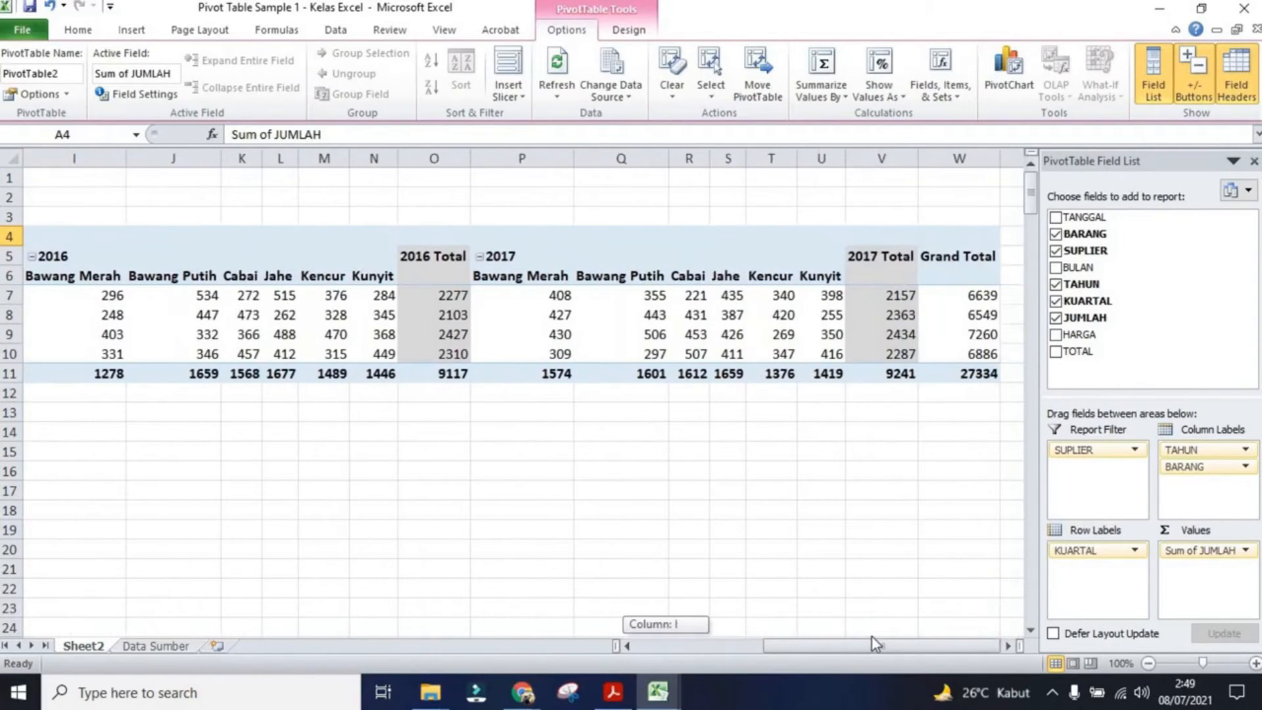
{"action": "left_click_drag", "start_coordinate": [782, 636], "coordinate": [606, 630]}
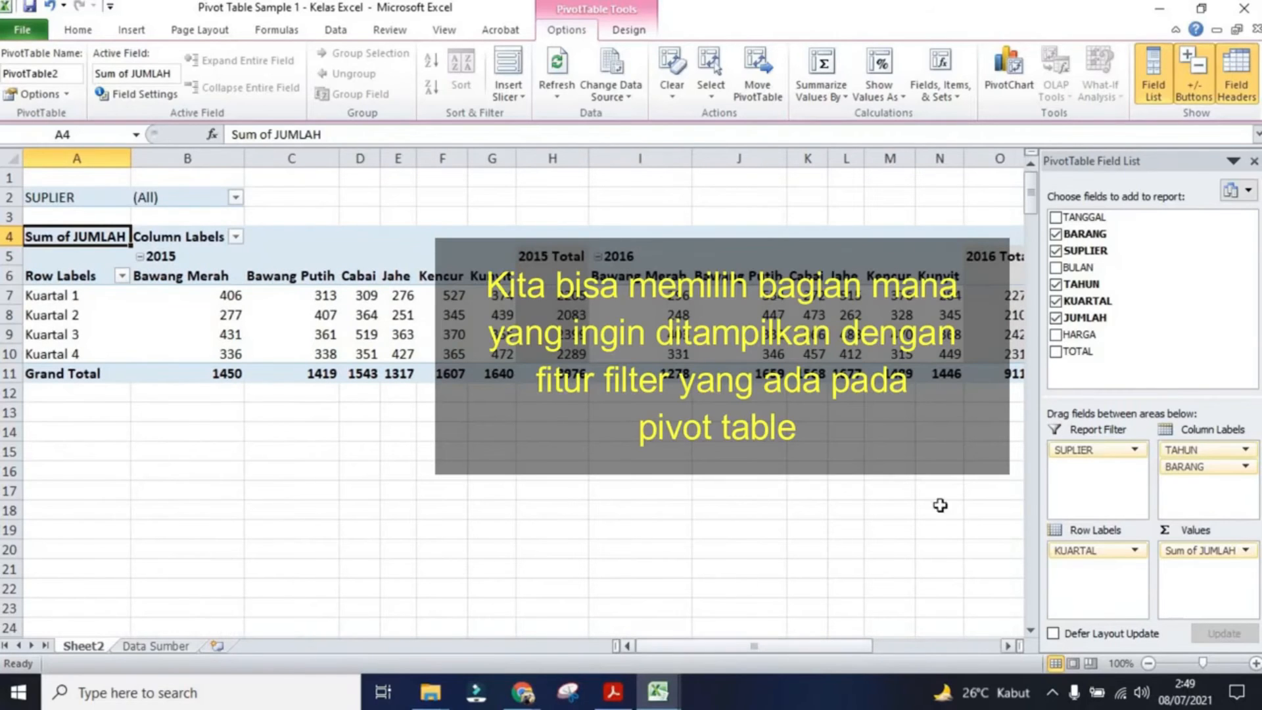
{"action": "left_click_drag", "start_coordinate": [1183, 478], "coordinate": [1097, 591]}
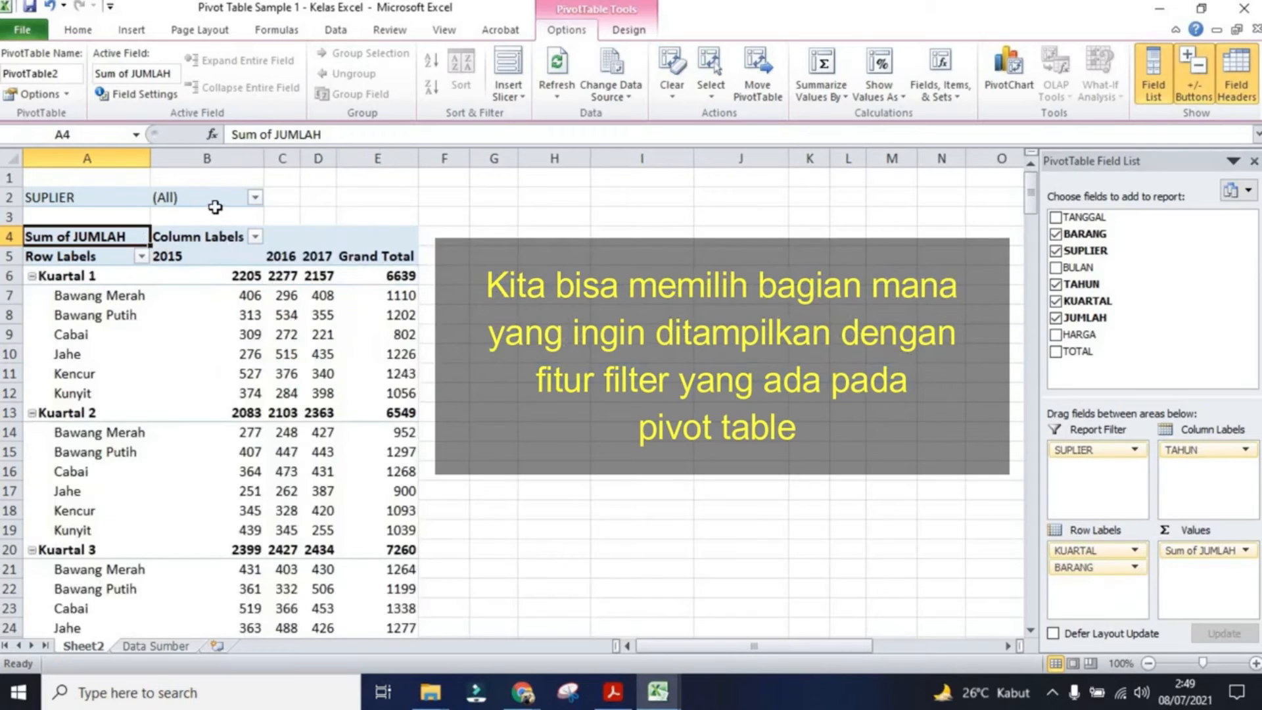
Step: Filter the pivot table by supplier Bejo, then switch the supplier filter to Painah
{"action": "left_click", "coordinate": [256, 198]}
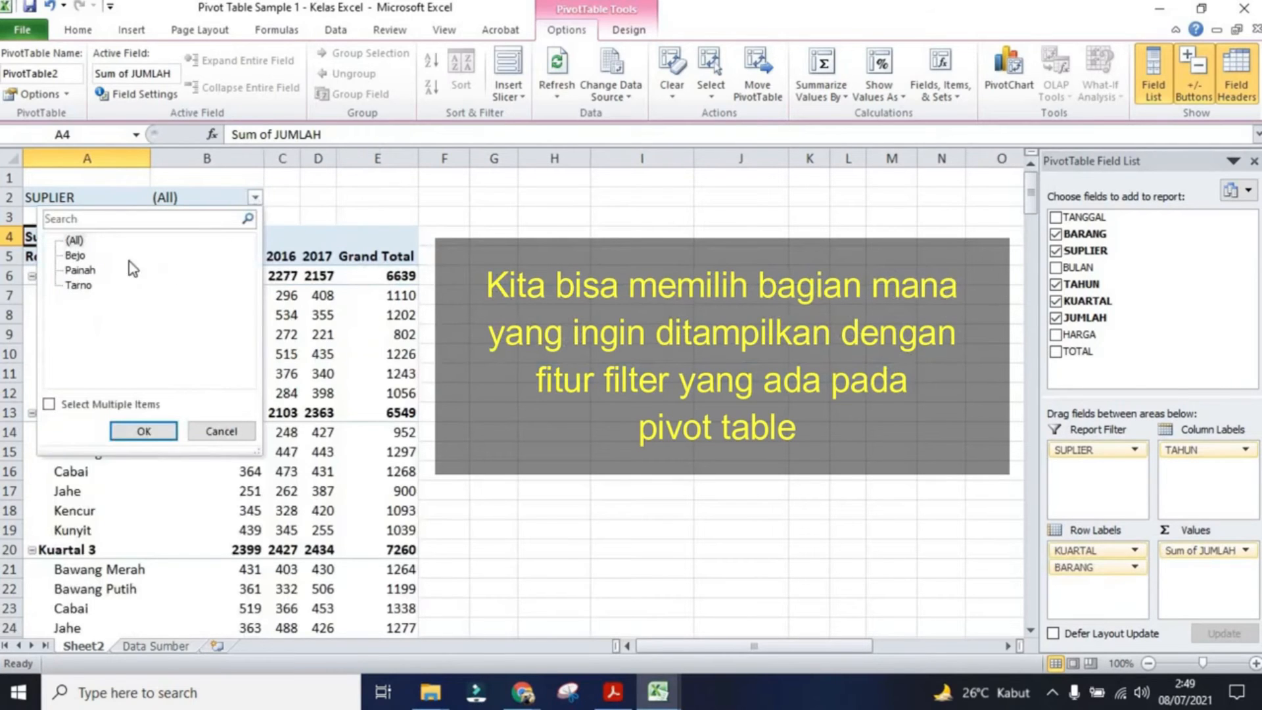
{"action": "left_click", "coordinate": [75, 255]}
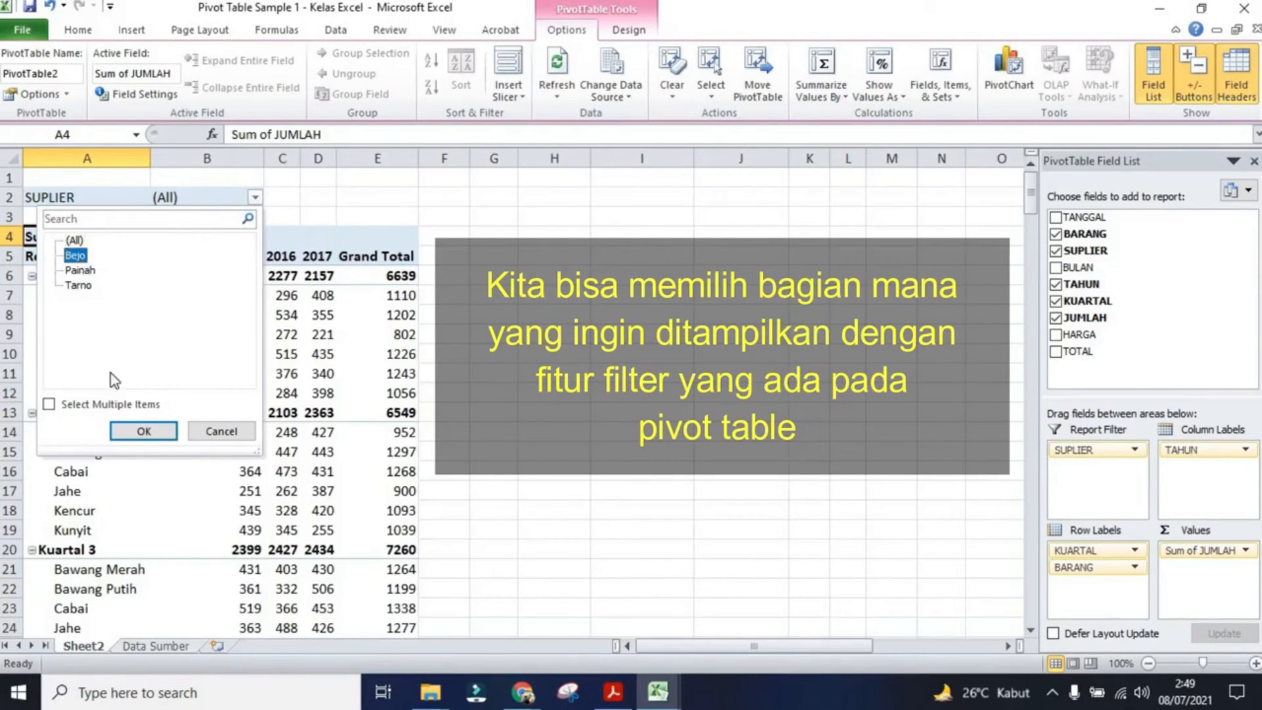
{"action": "left_click", "coordinate": [144, 431]}
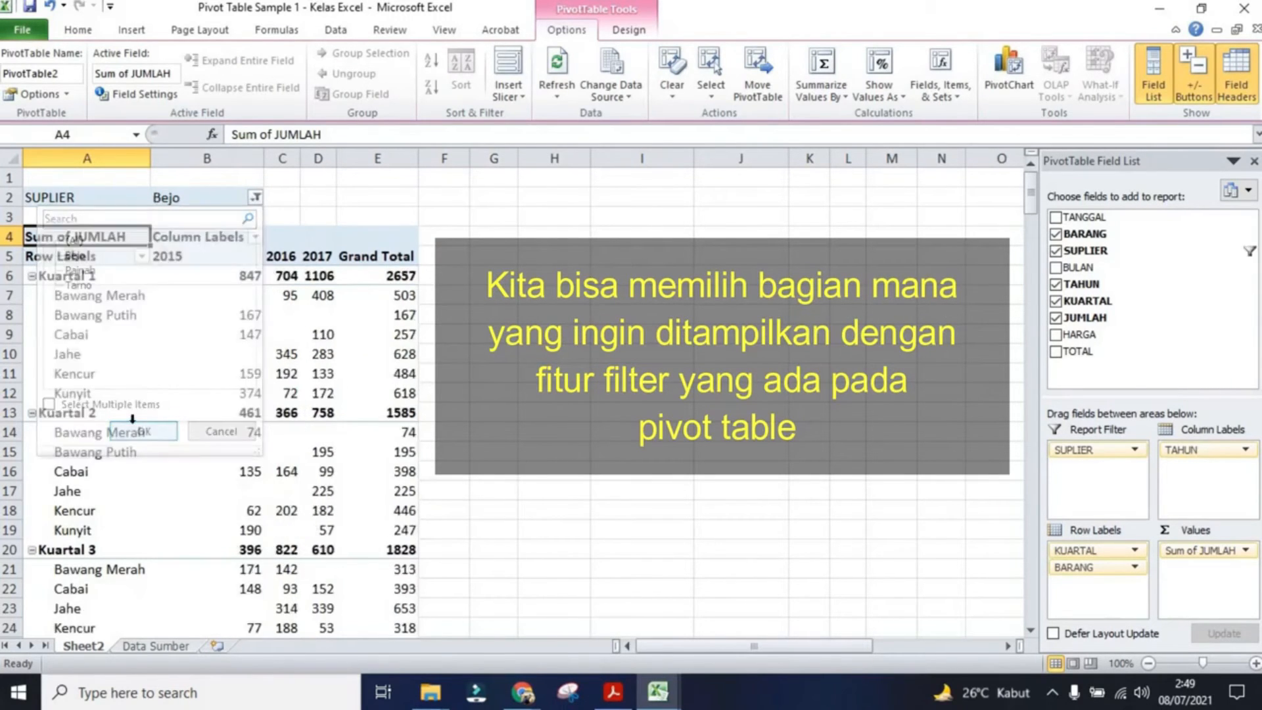
{"action": "left_click", "coordinate": [255, 198]}
{"action": "left_click", "coordinate": [80, 270]}
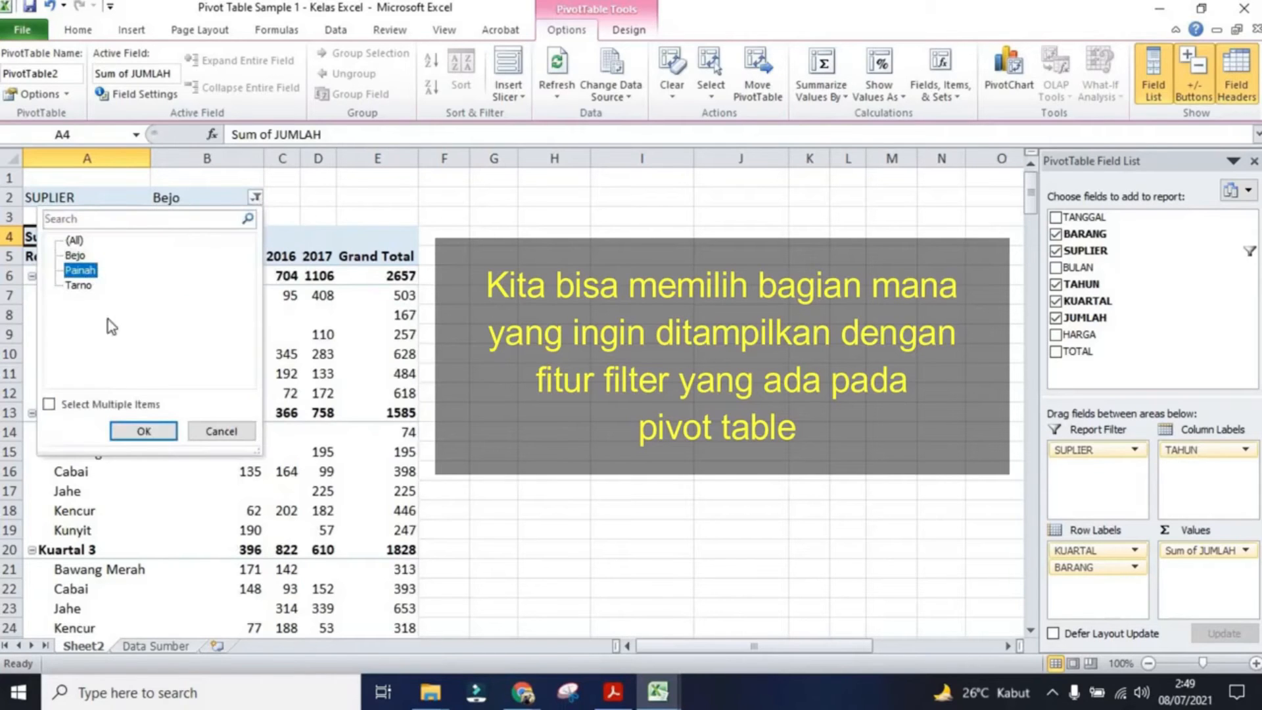
{"action": "left_click", "coordinate": [126, 433]}
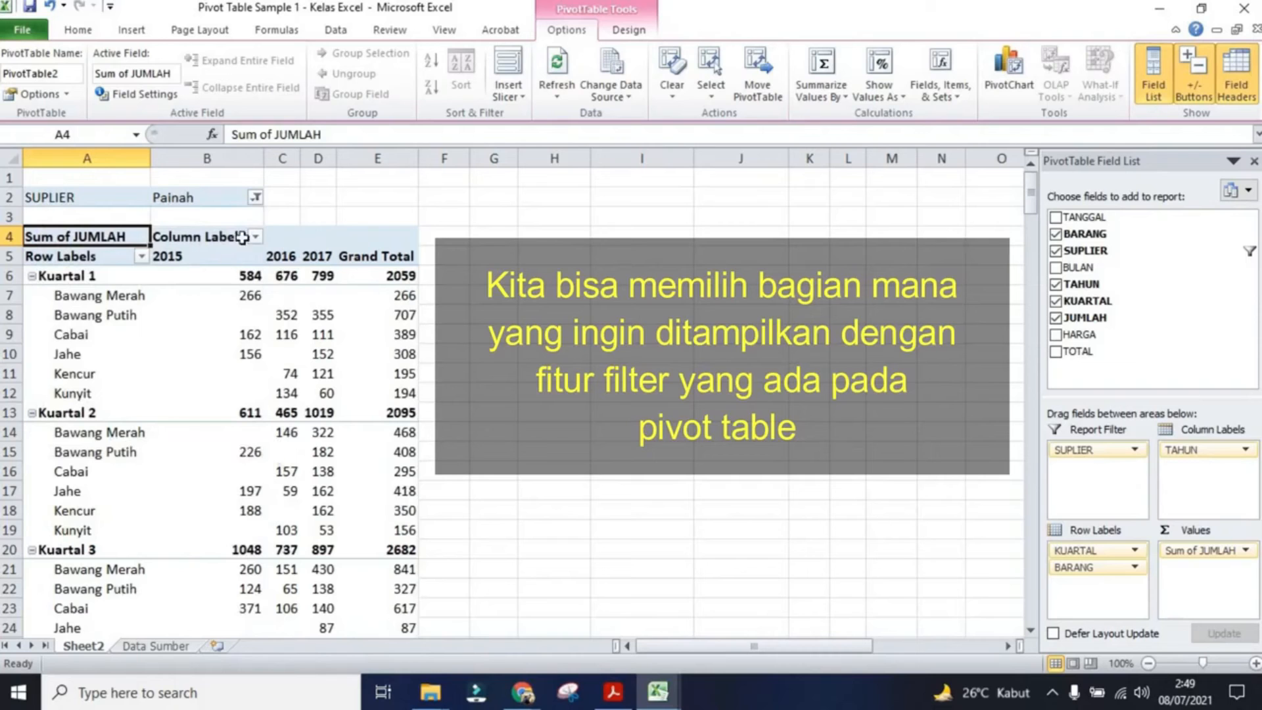
Step: Reset the supplier filter to show all suppliers
{"action": "left_click", "coordinate": [256, 197]}
{"action": "left_click", "coordinate": [74, 242]}
{"action": "left_click", "coordinate": [141, 431]}
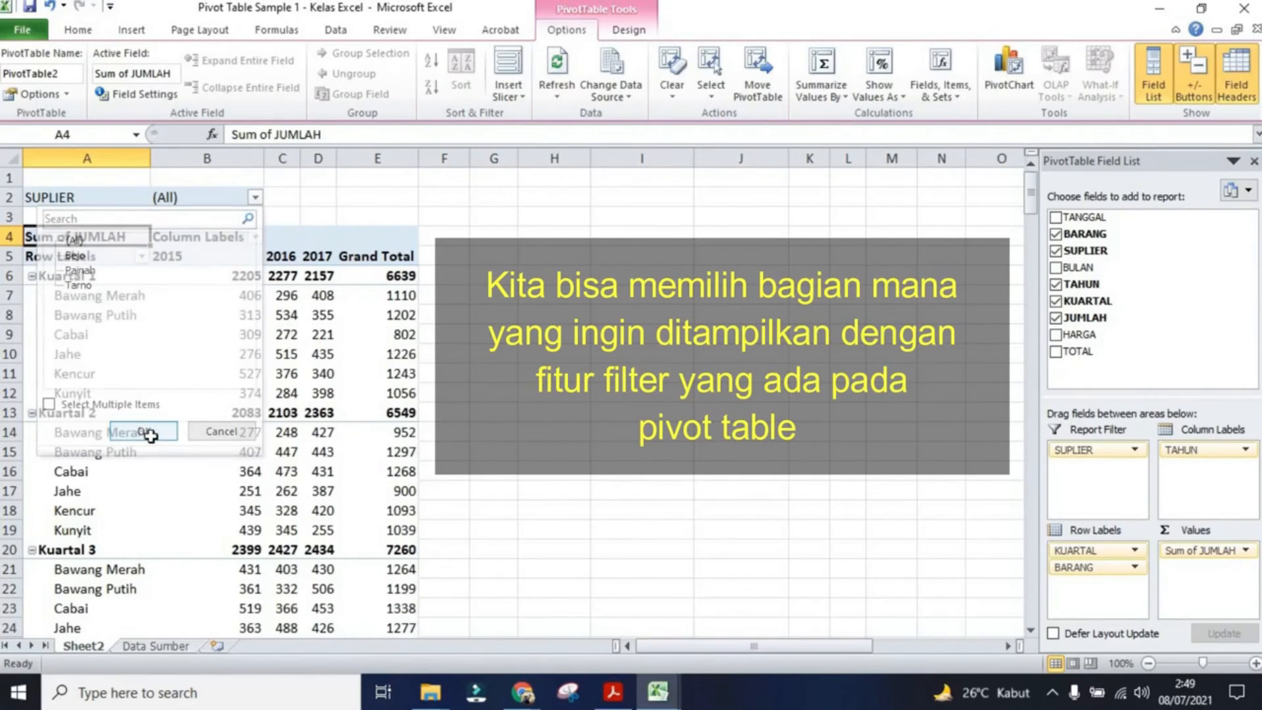
Step: Filter the quarter row labels to show only Kuartal 1
{"action": "left_click", "coordinate": [140, 257]}
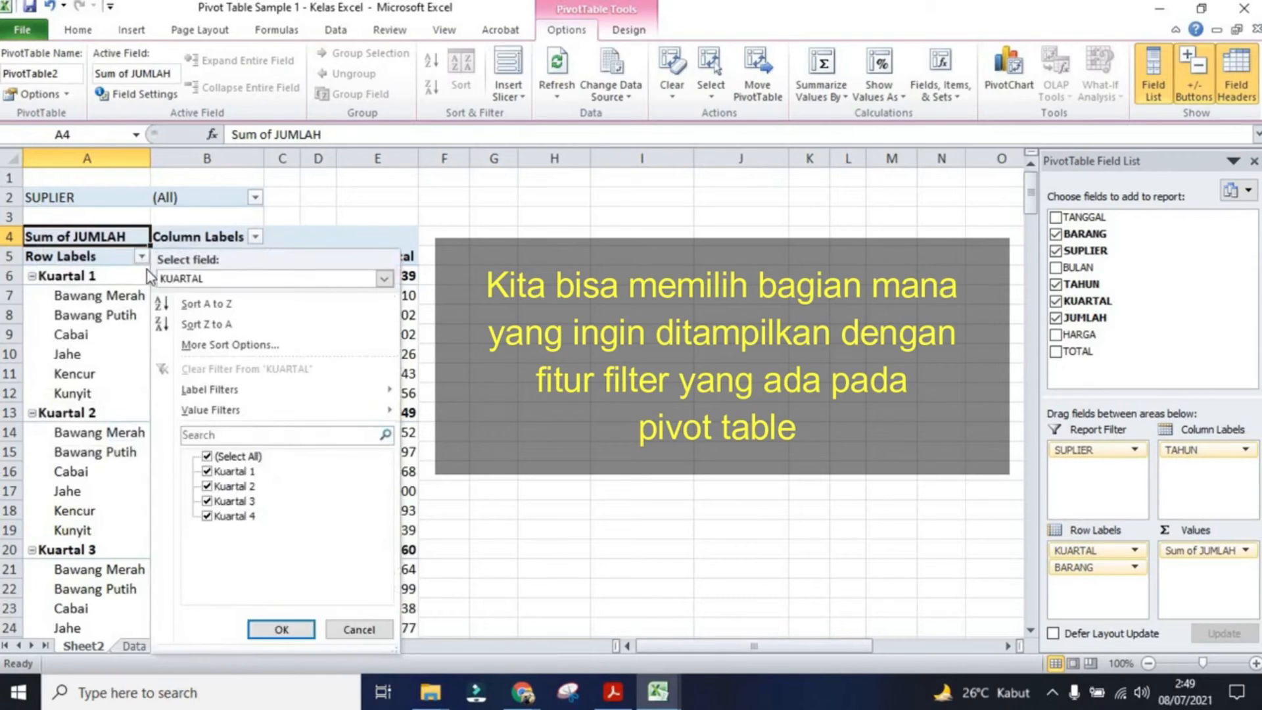
{"action": "left_click", "coordinate": [207, 456]}
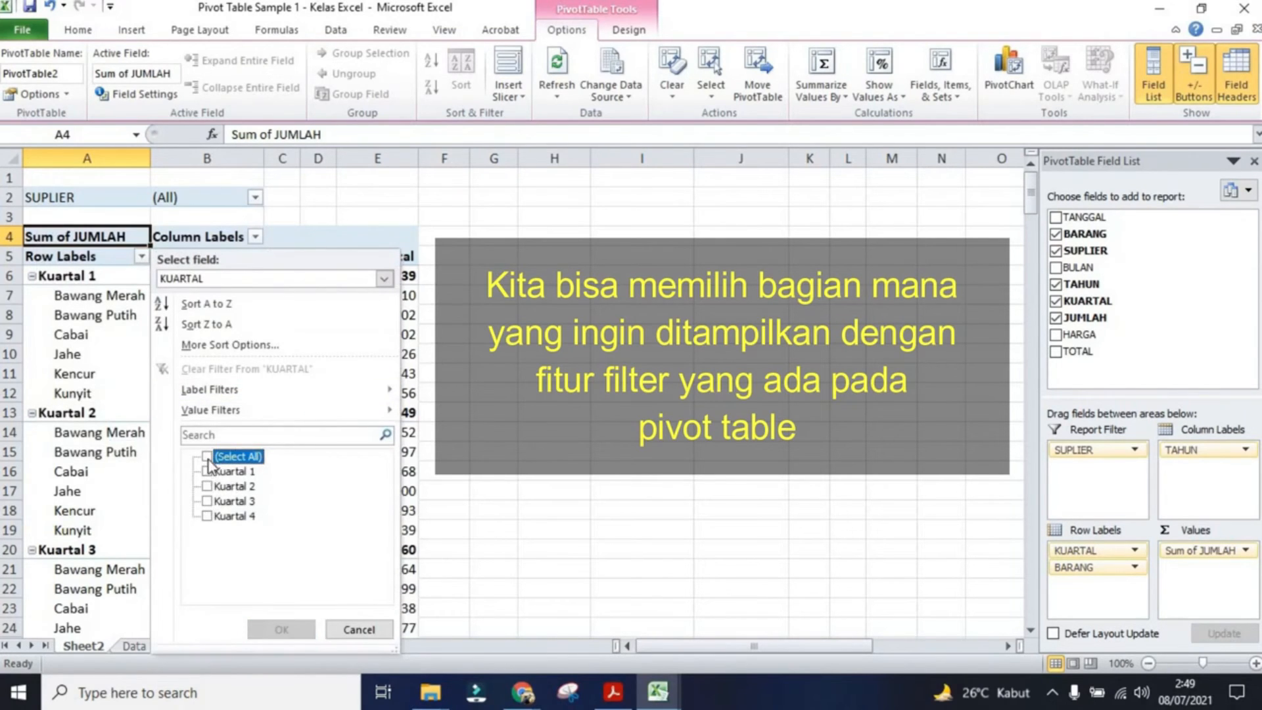
{"action": "left_click", "coordinate": [207, 471]}
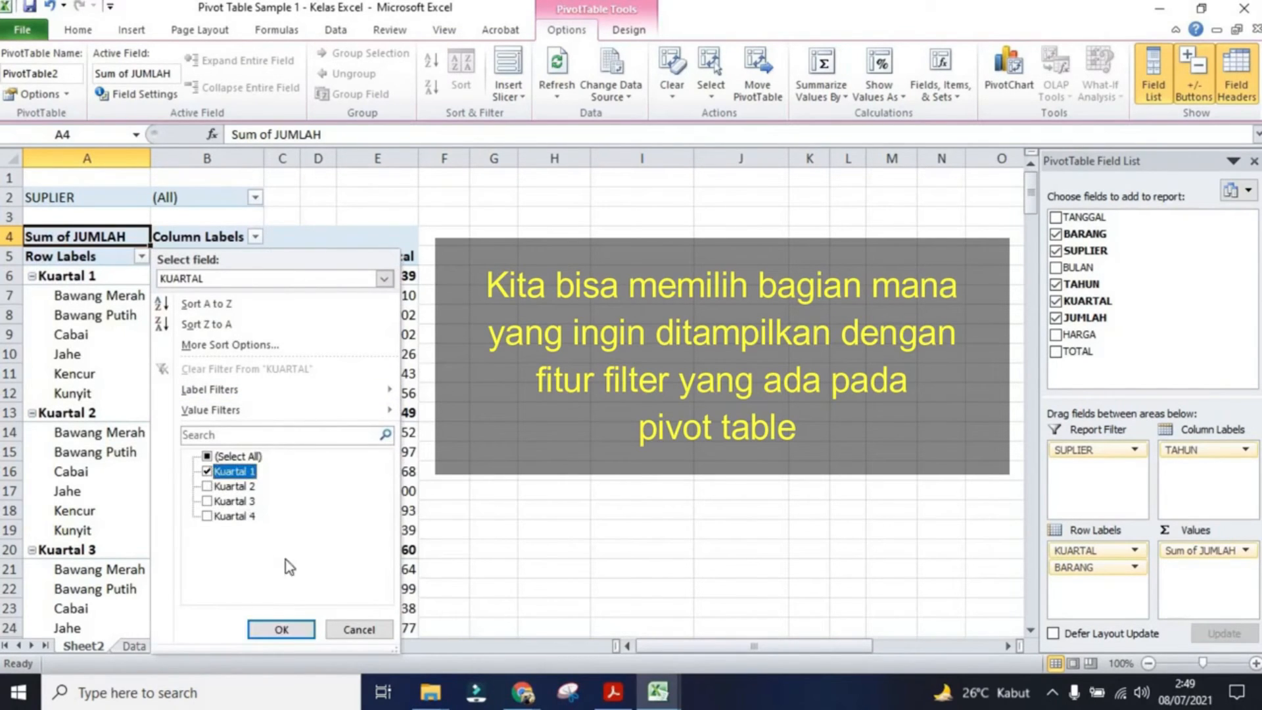
{"action": "left_click", "coordinate": [303, 627]}
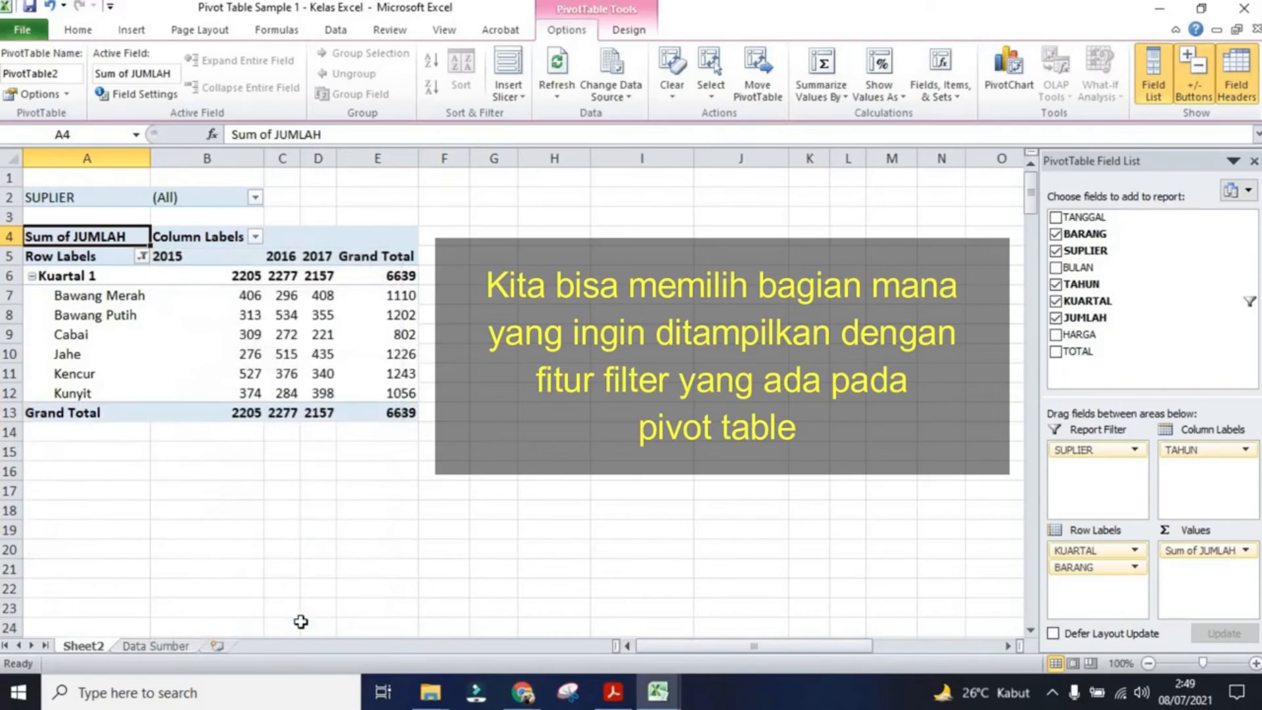
Step: Change the quarter filter to show only Kuartal 2
{"action": "left_click", "coordinate": [139, 256]}
{"action": "left_click", "coordinate": [206, 486]}
{"action": "left_click", "coordinate": [205, 472]}
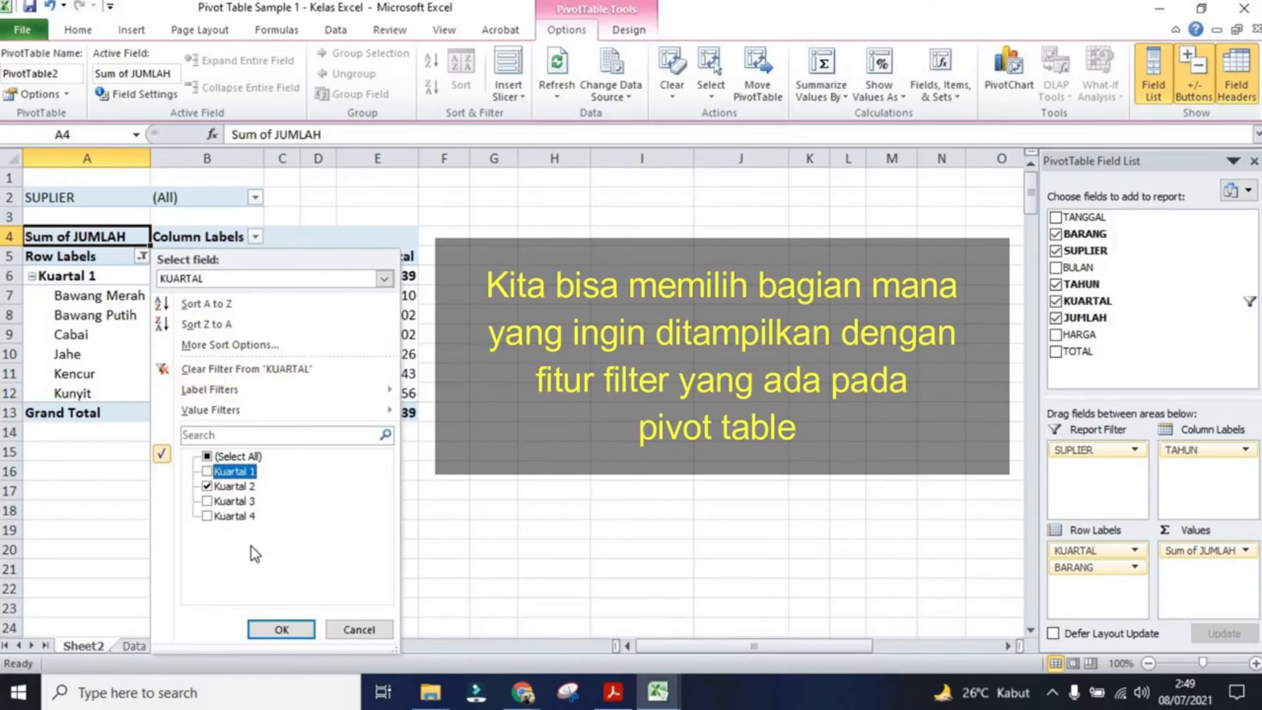
{"action": "left_click", "coordinate": [282, 629]}
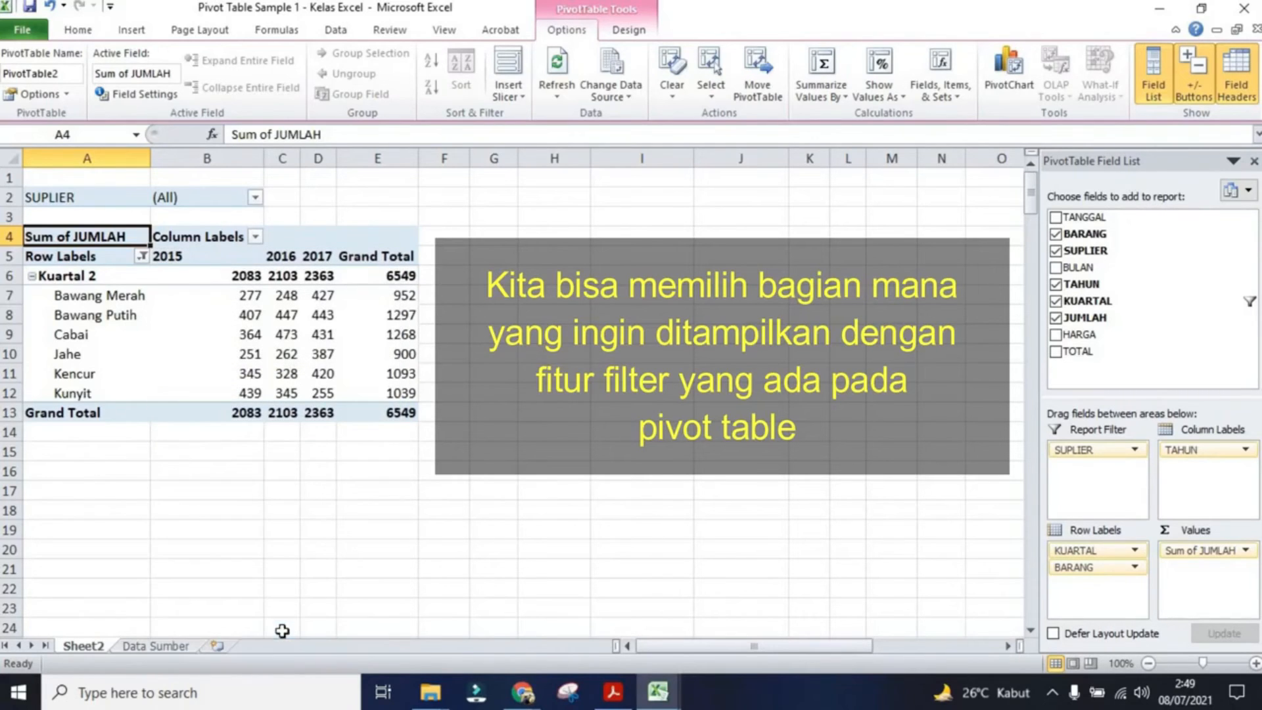
Step: Add Kuartal 1 back to the quarter filter alongside Kuartal 2
{"action": "left_click", "coordinate": [141, 256]}
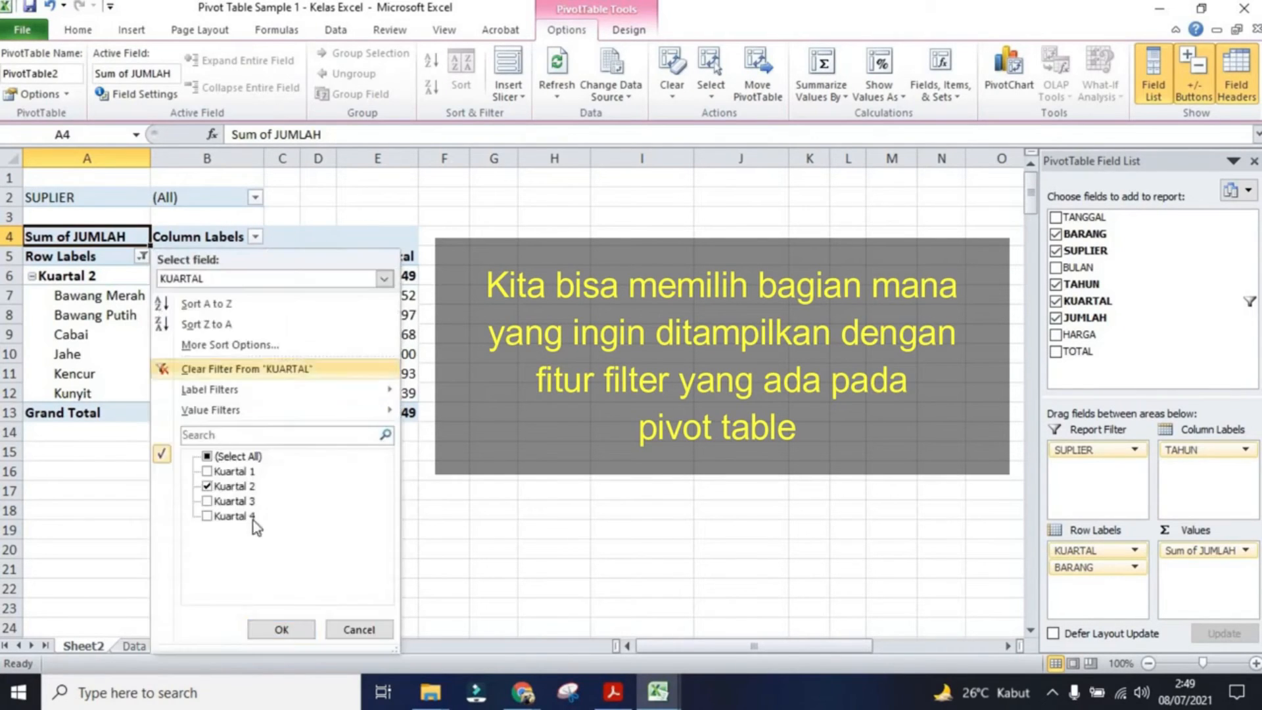
{"action": "left_click", "coordinate": [207, 471]}
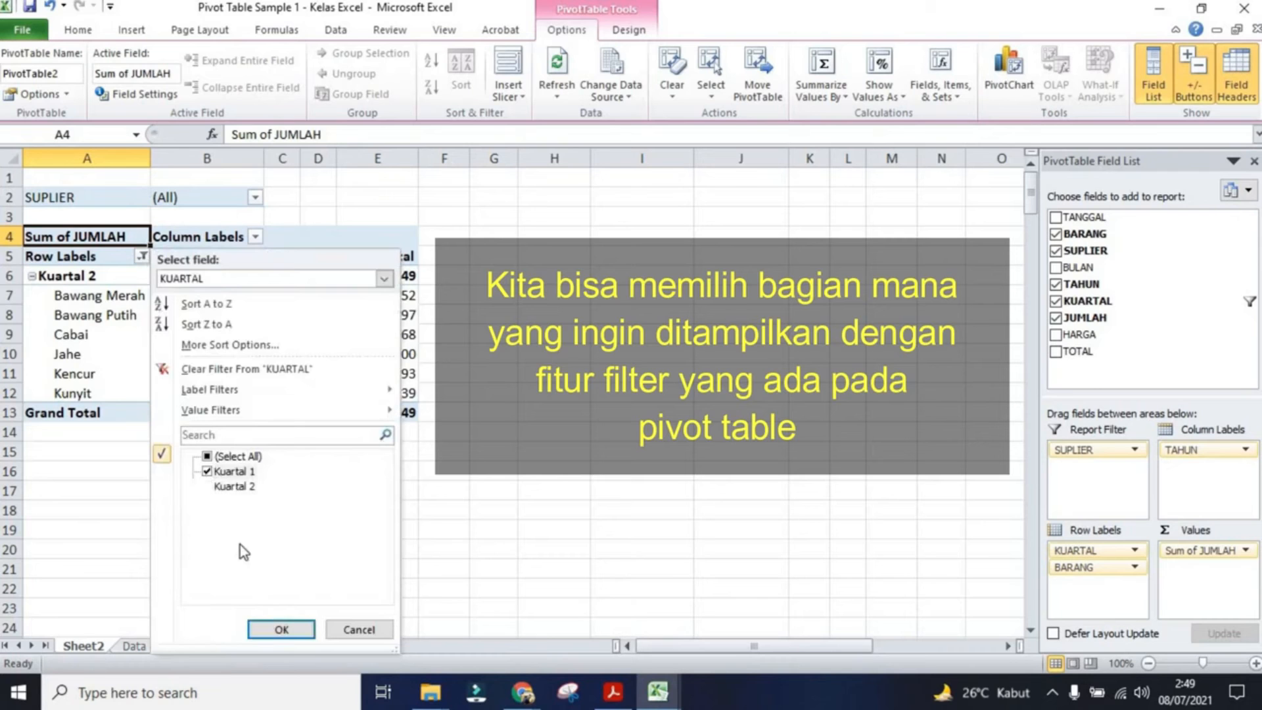
{"action": "left_click", "coordinate": [272, 633]}
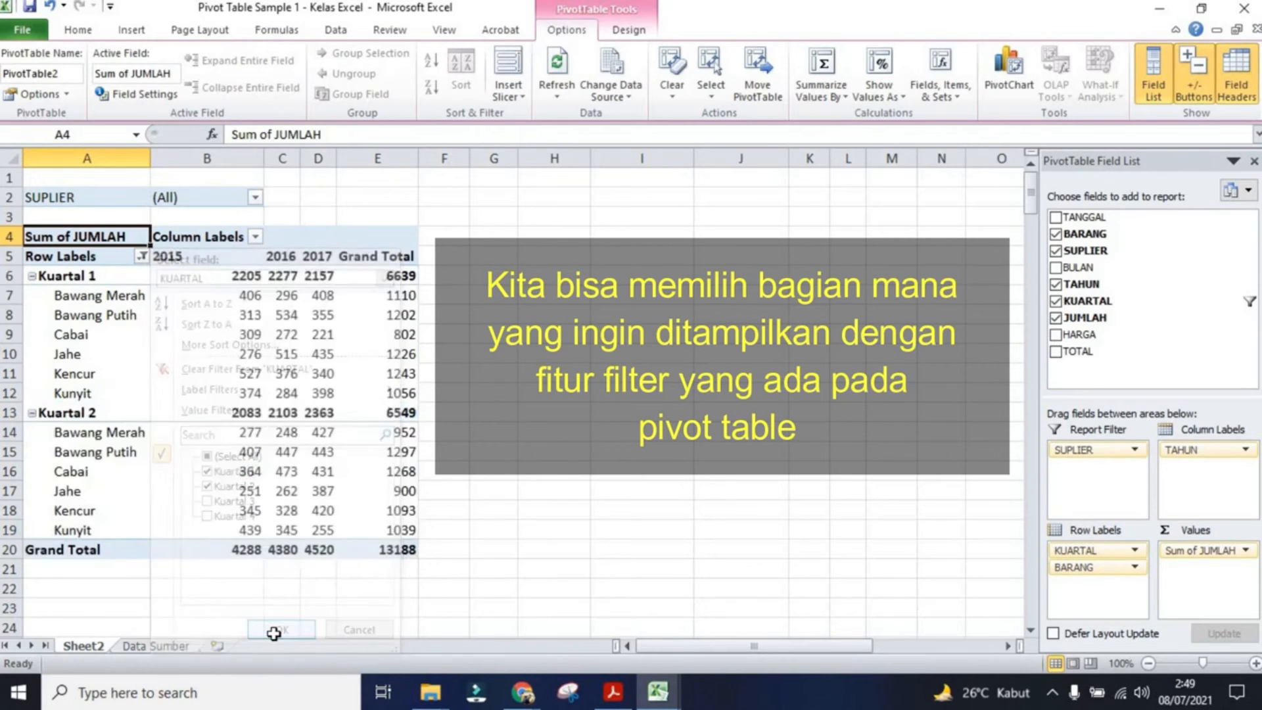
Step: Clear the quarter filter by selecting all quarters
{"action": "left_click", "coordinate": [142, 257]}
{"action": "left_click", "coordinate": [208, 456]}
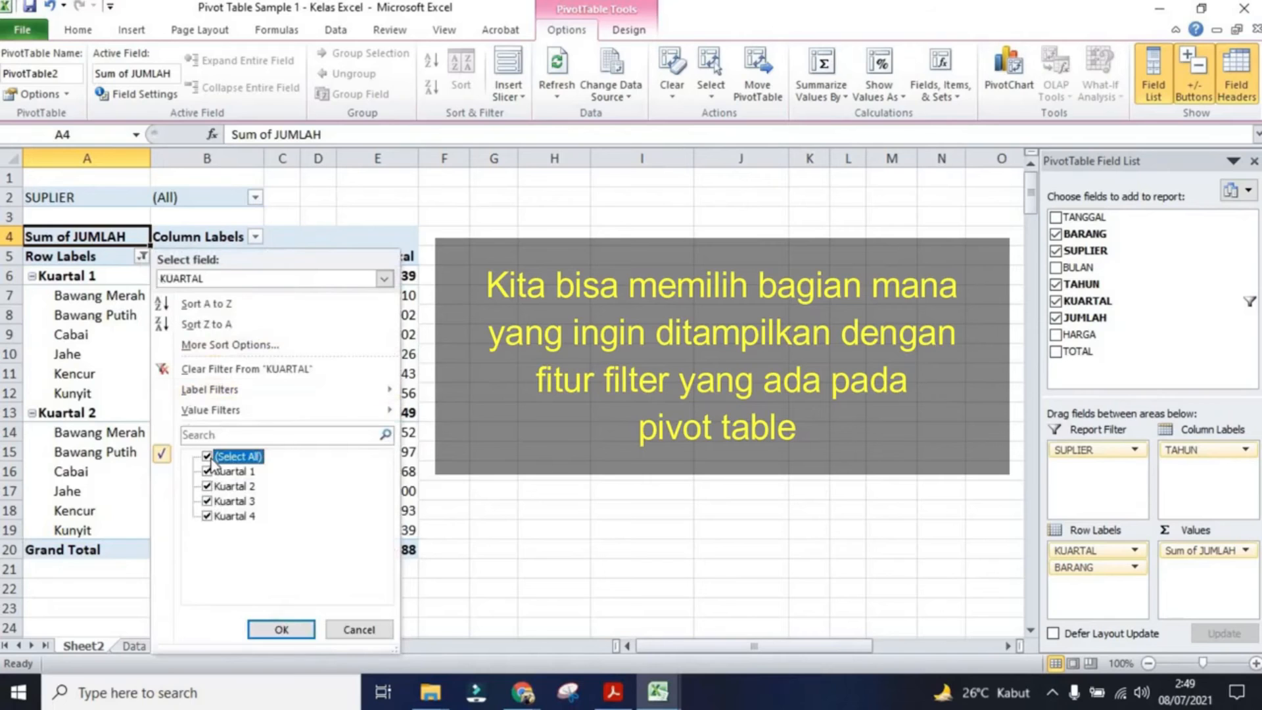
{"action": "left_click", "coordinate": [281, 629]}
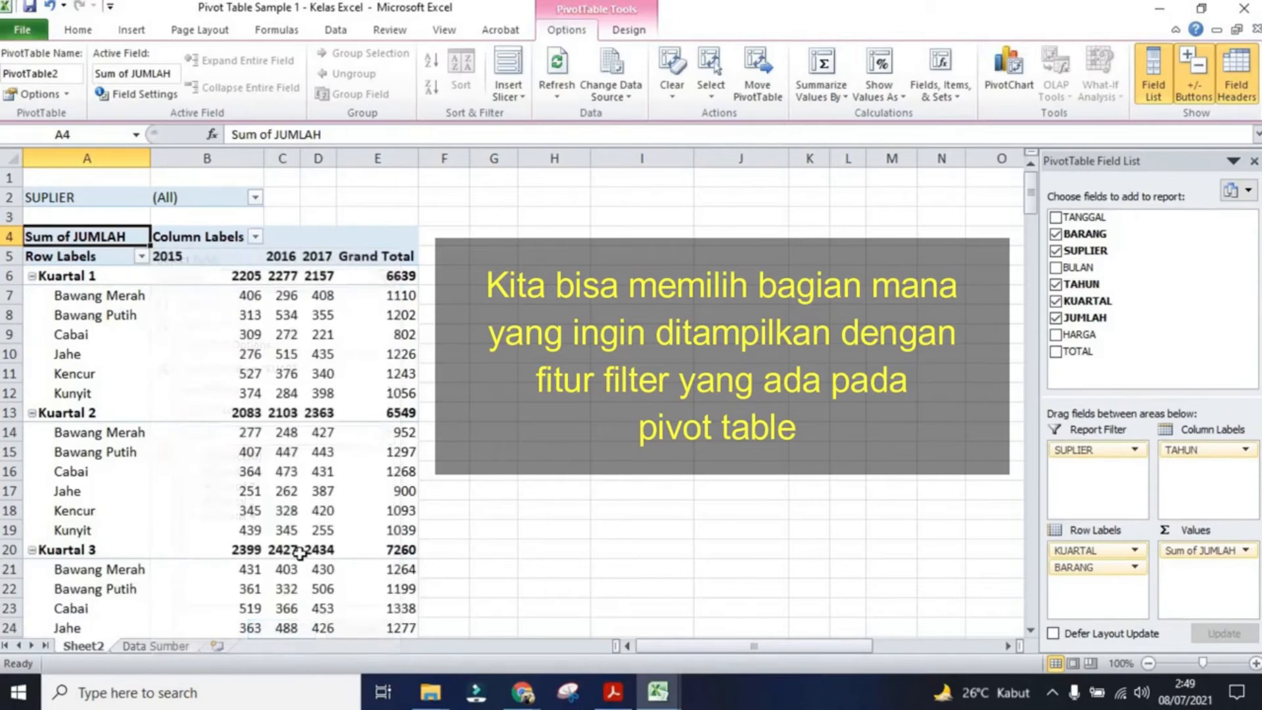
{"action": "left_click", "coordinate": [255, 238]}
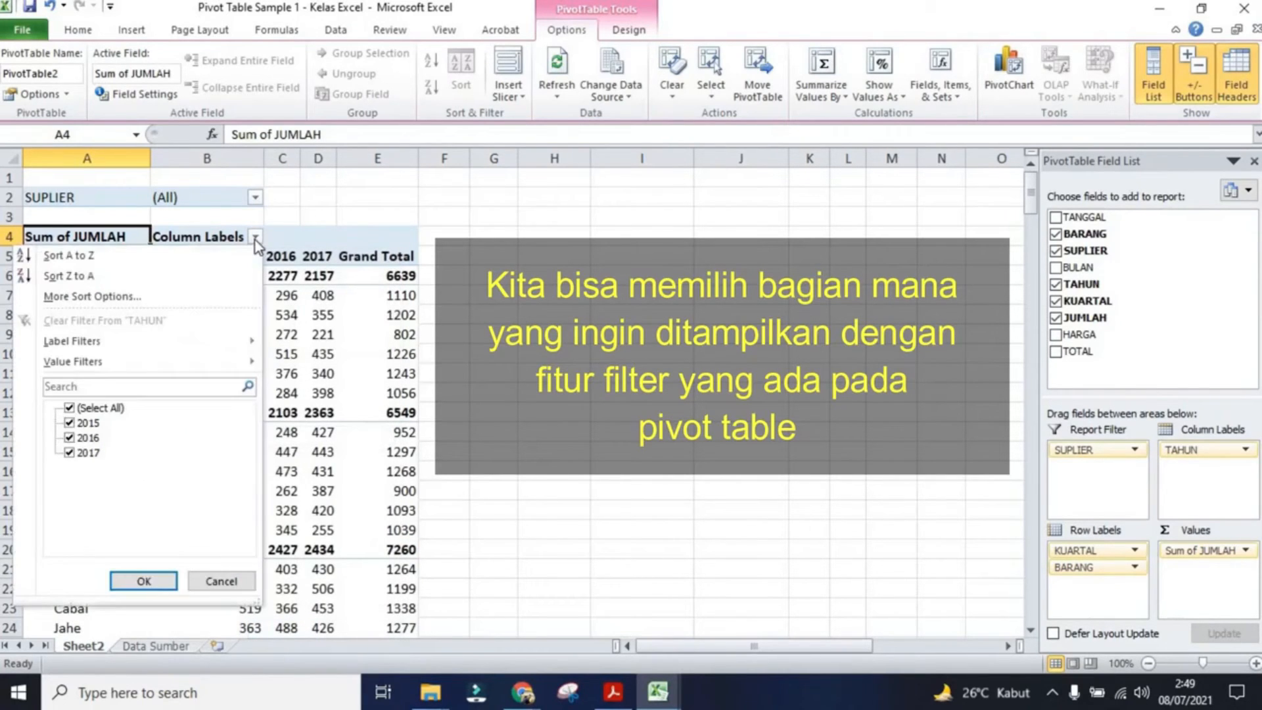
{"action": "left_click", "coordinate": [686, 265]}
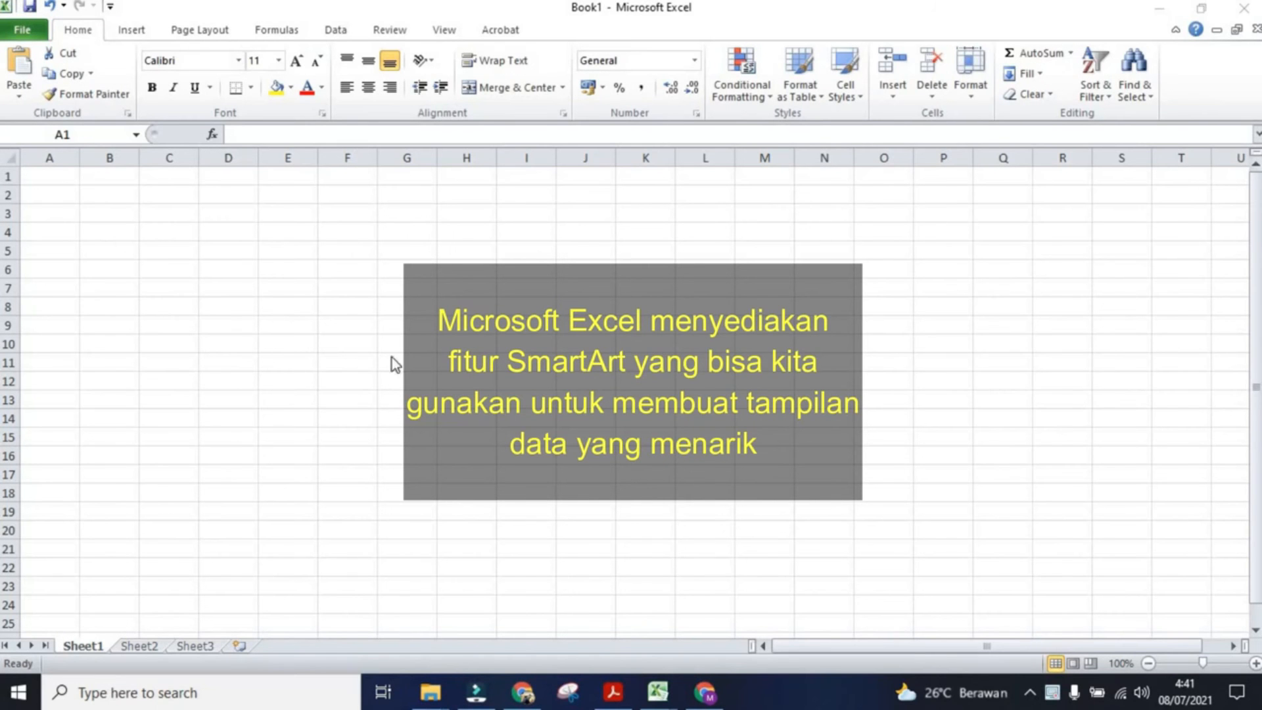
Step: Open the SmartArt graphic chooser in a new blank workbook and move the dialog aside
{"action": "left_click", "coordinate": [132, 33]}
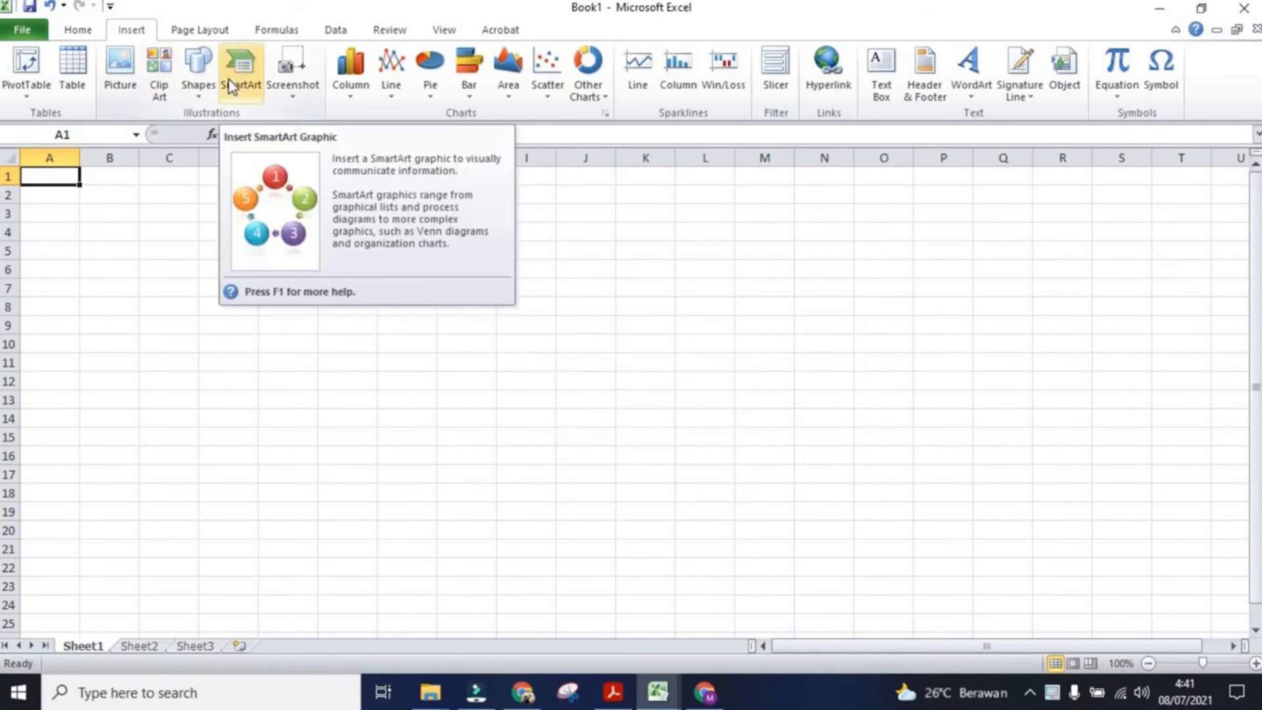
{"action": "left_click", "coordinate": [231, 86]}
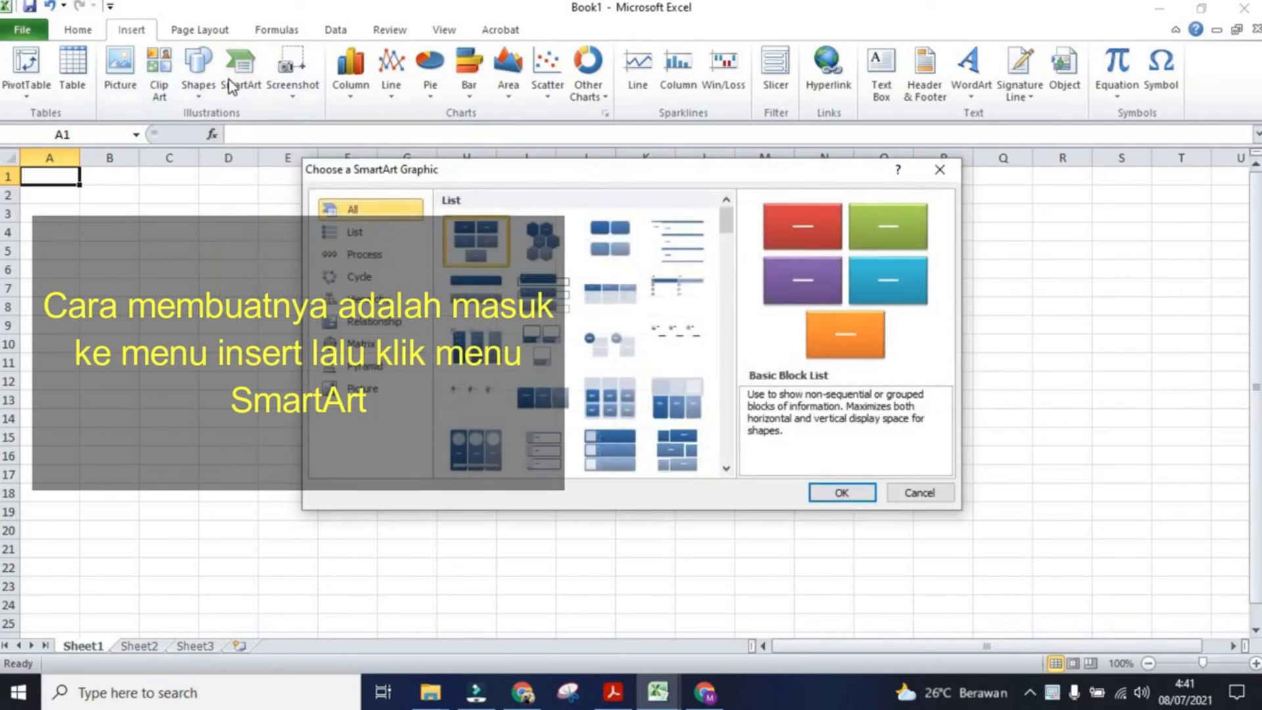
{"action": "left_click_drag", "start_coordinate": [464, 175], "coordinate": [779, 153]}
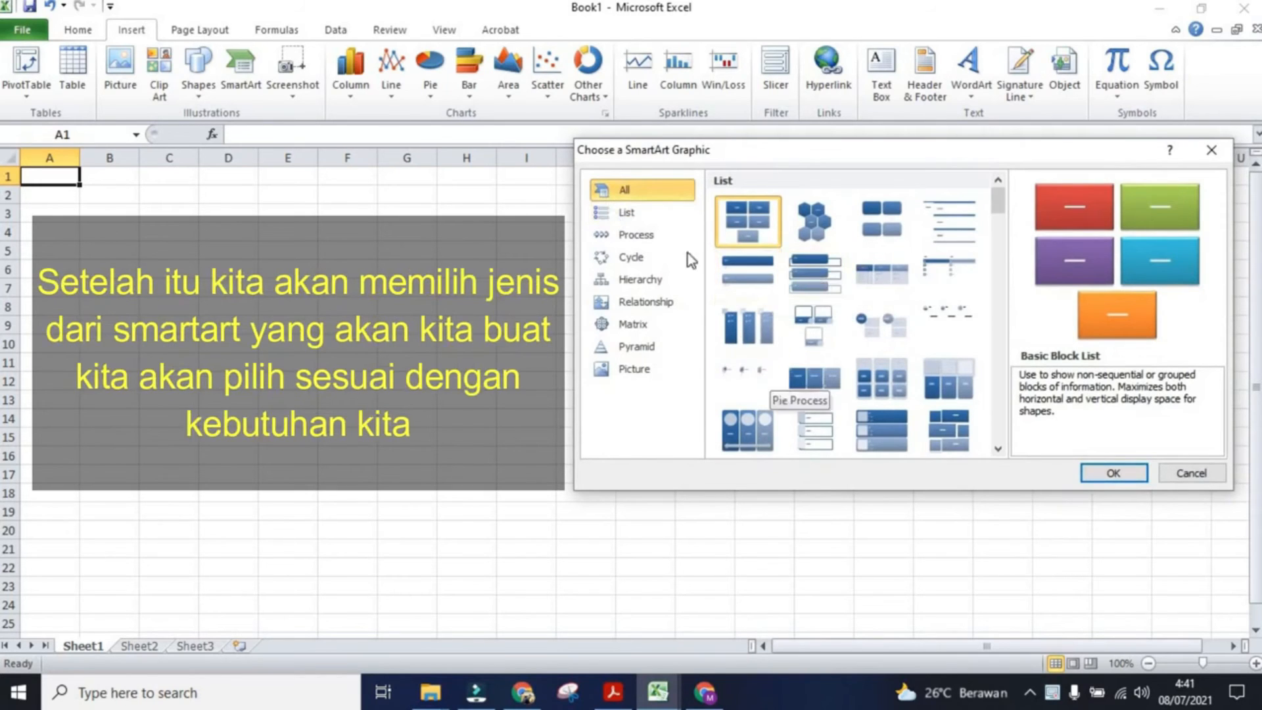
Step: Browse the SmartArt categories from List through Picture to compare the available layouts
{"action": "left_click", "coordinate": [634, 214]}
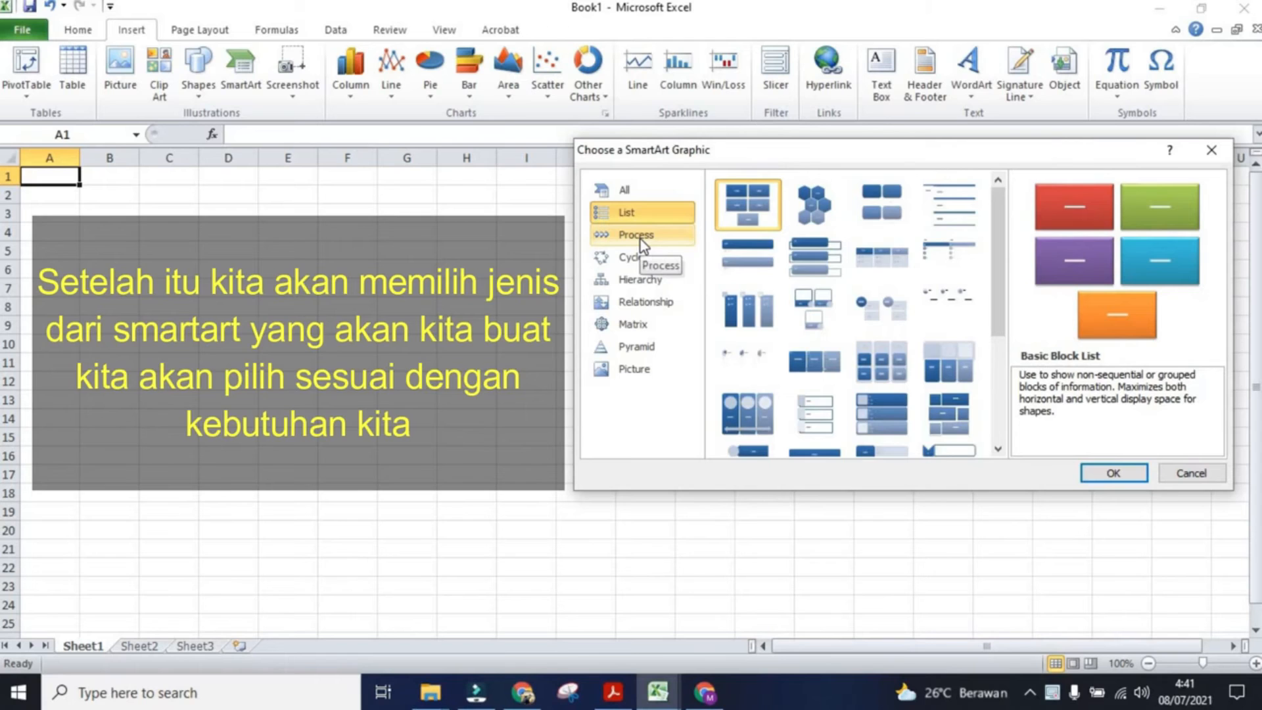
{"action": "left_click", "coordinate": [640, 240]}
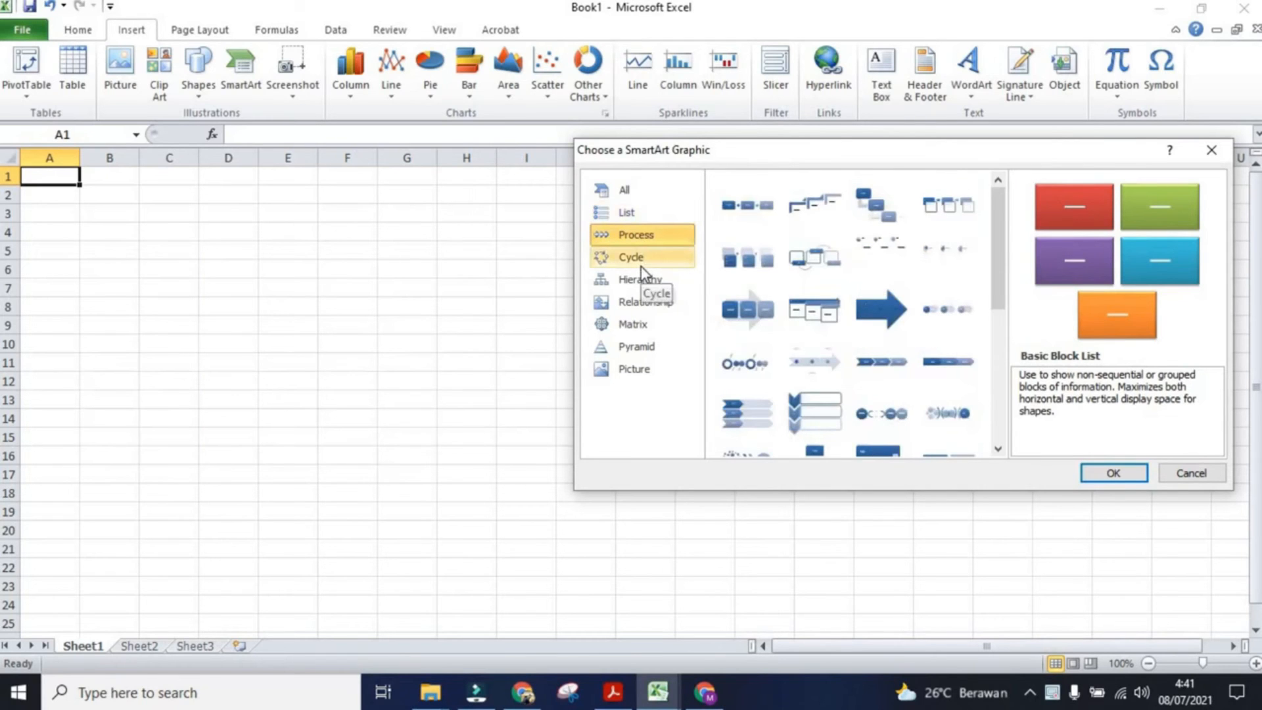
{"action": "left_click", "coordinate": [641, 265]}
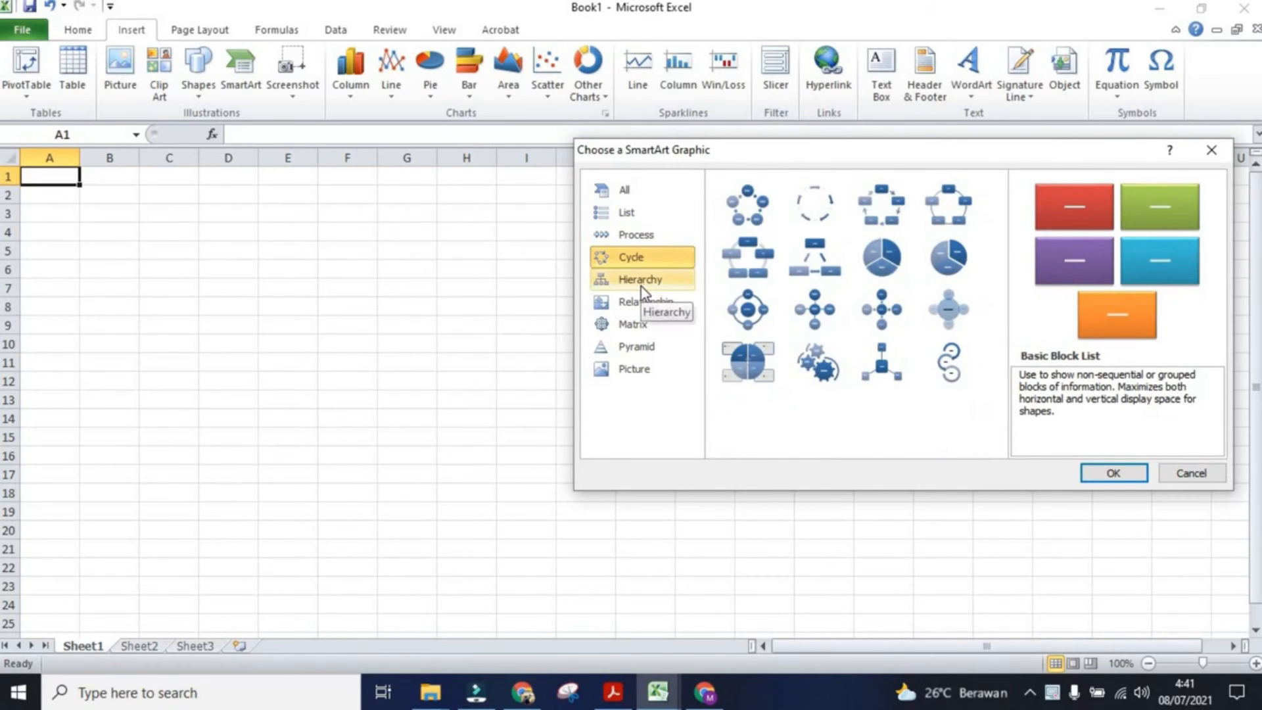
{"action": "left_click", "coordinate": [641, 287]}
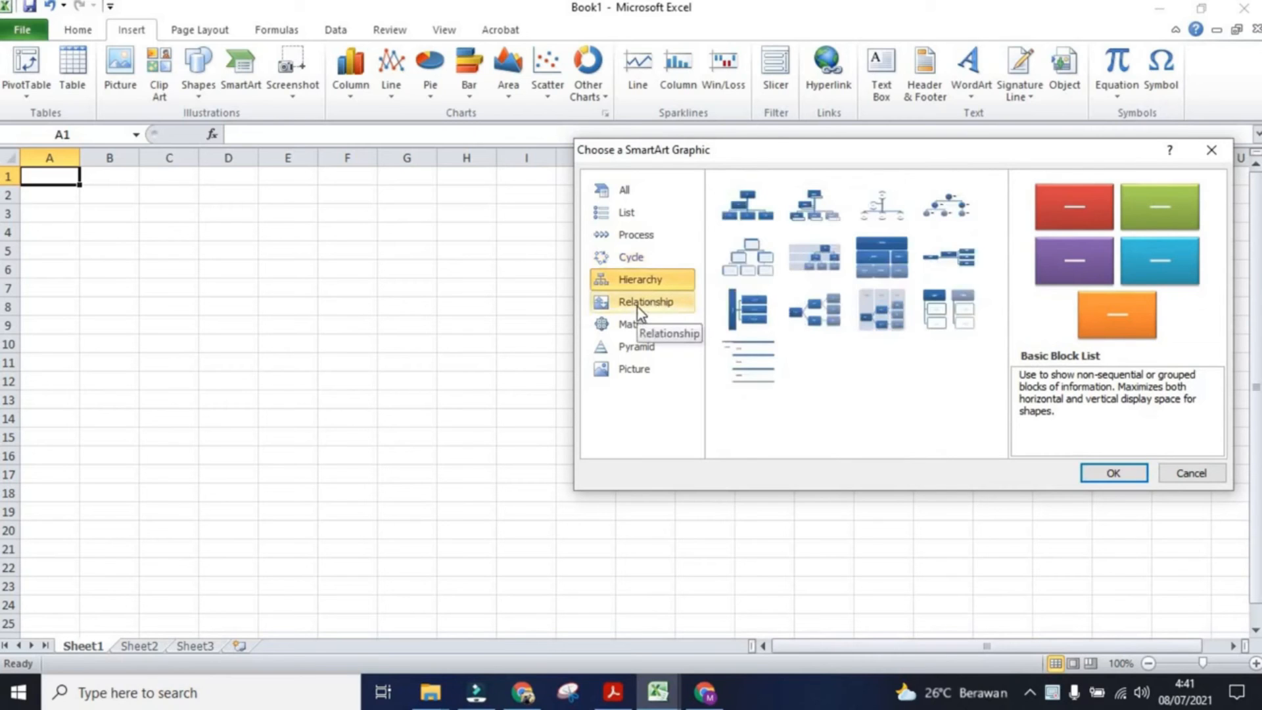
{"action": "left_click", "coordinate": [637, 307]}
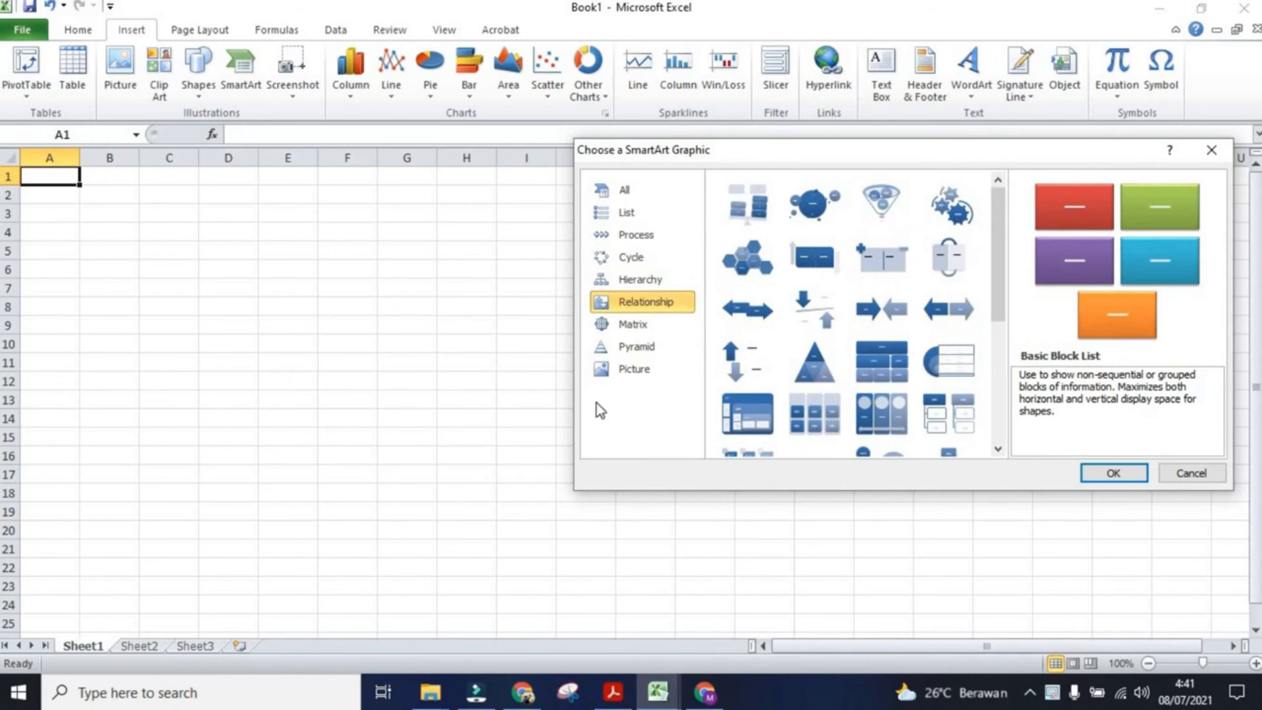
{"action": "left_click", "coordinate": [638, 332]}
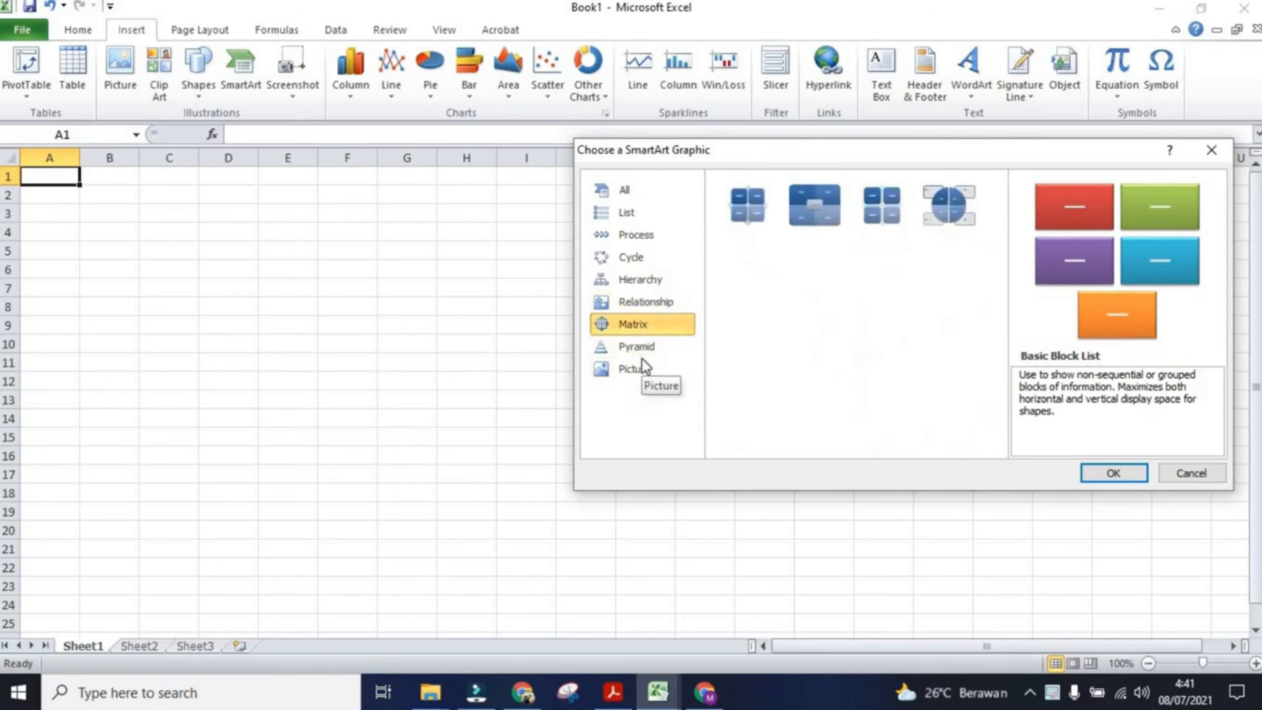
{"action": "left_click", "coordinate": [641, 349]}
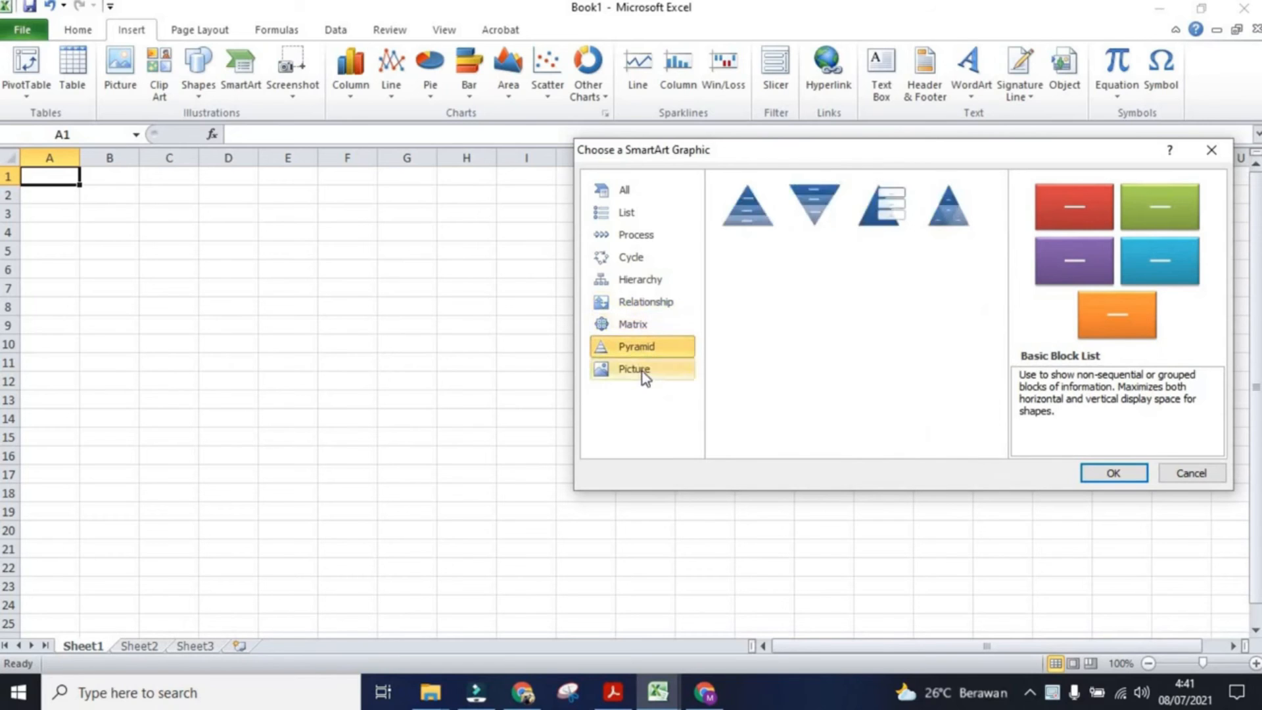
{"action": "left_click", "coordinate": [641, 372]}
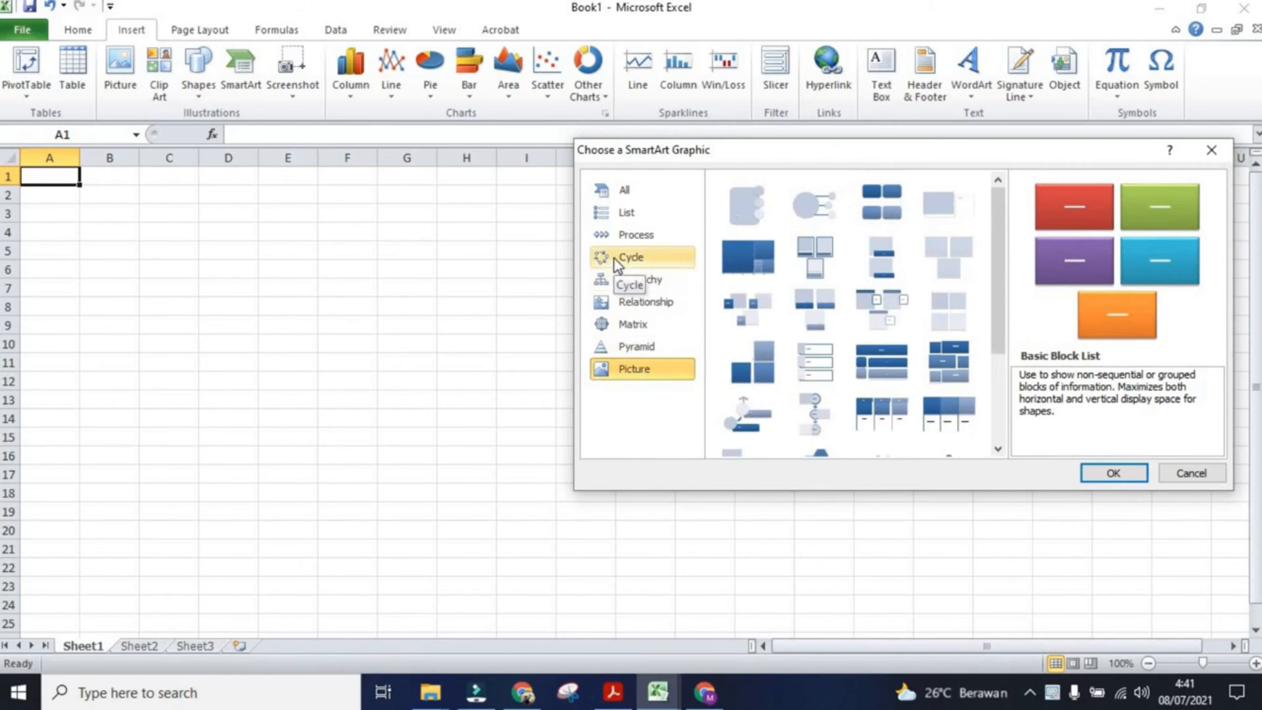
Step: Insert an Organization Chart SmartArt graphic from the Hierarchy category
{"action": "left_click", "coordinate": [626, 220]}
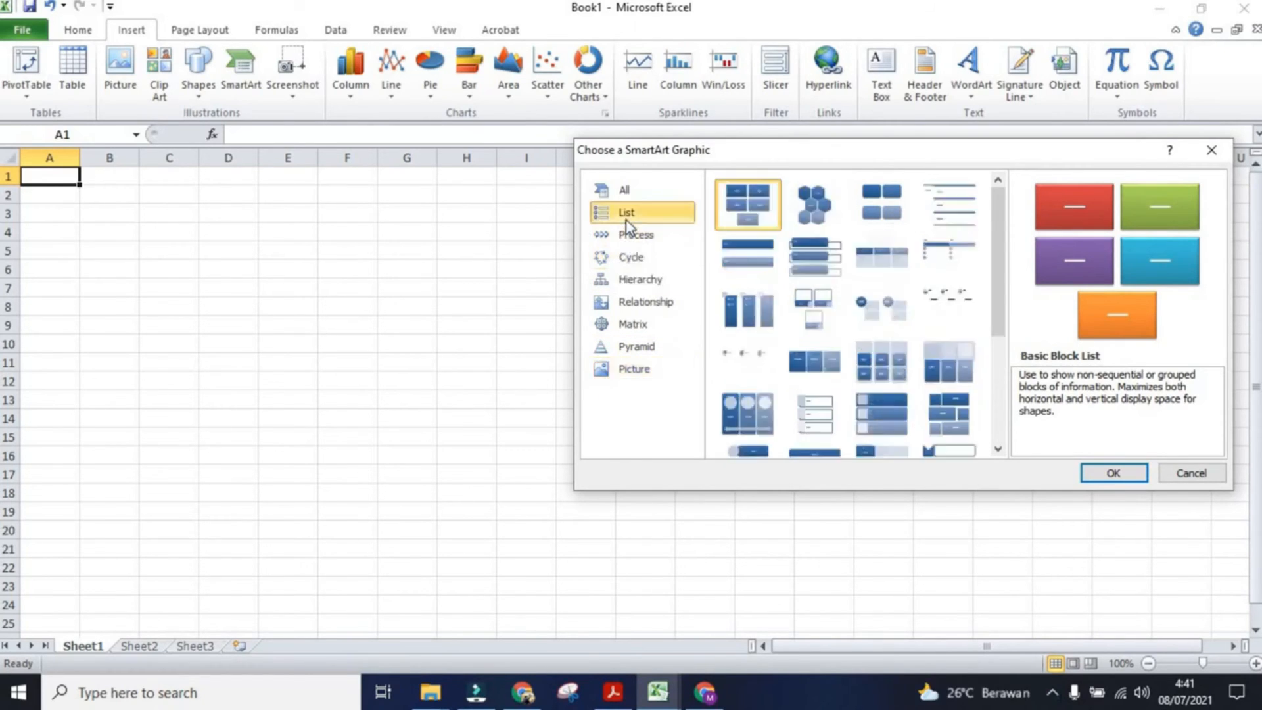
{"action": "left_click", "coordinate": [631, 284]}
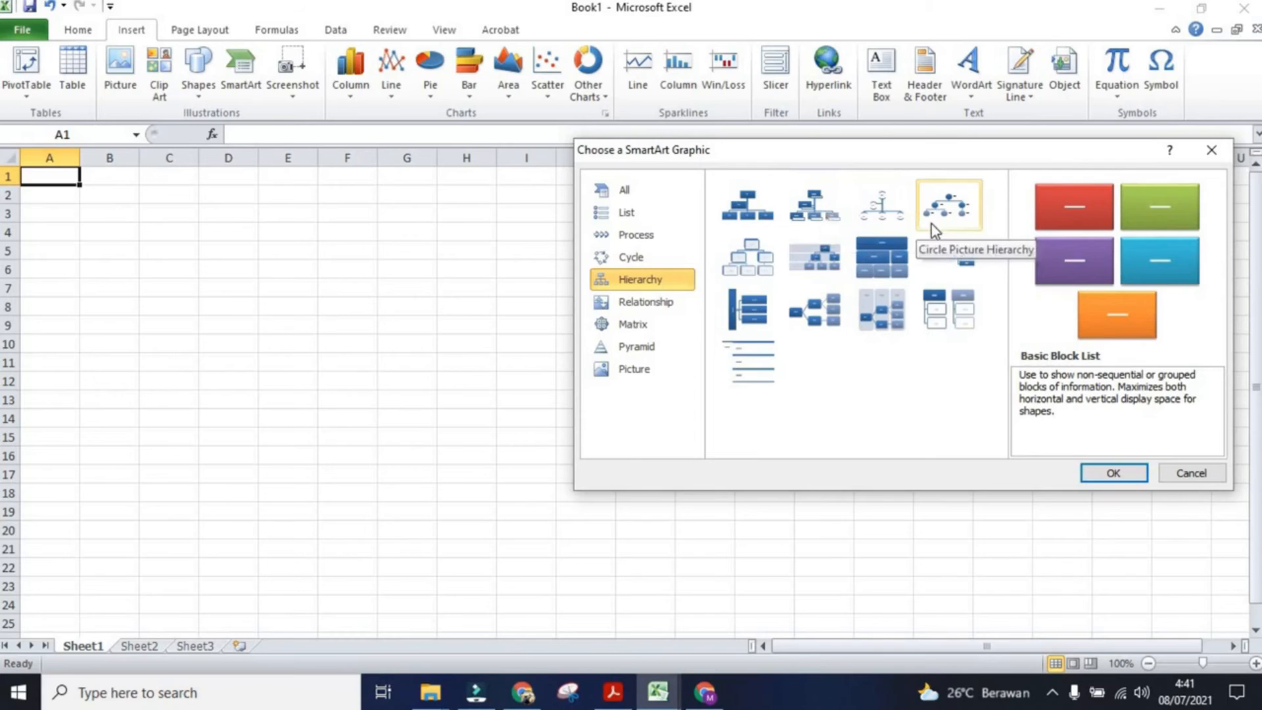
{"action": "left_click", "coordinate": [762, 219]}
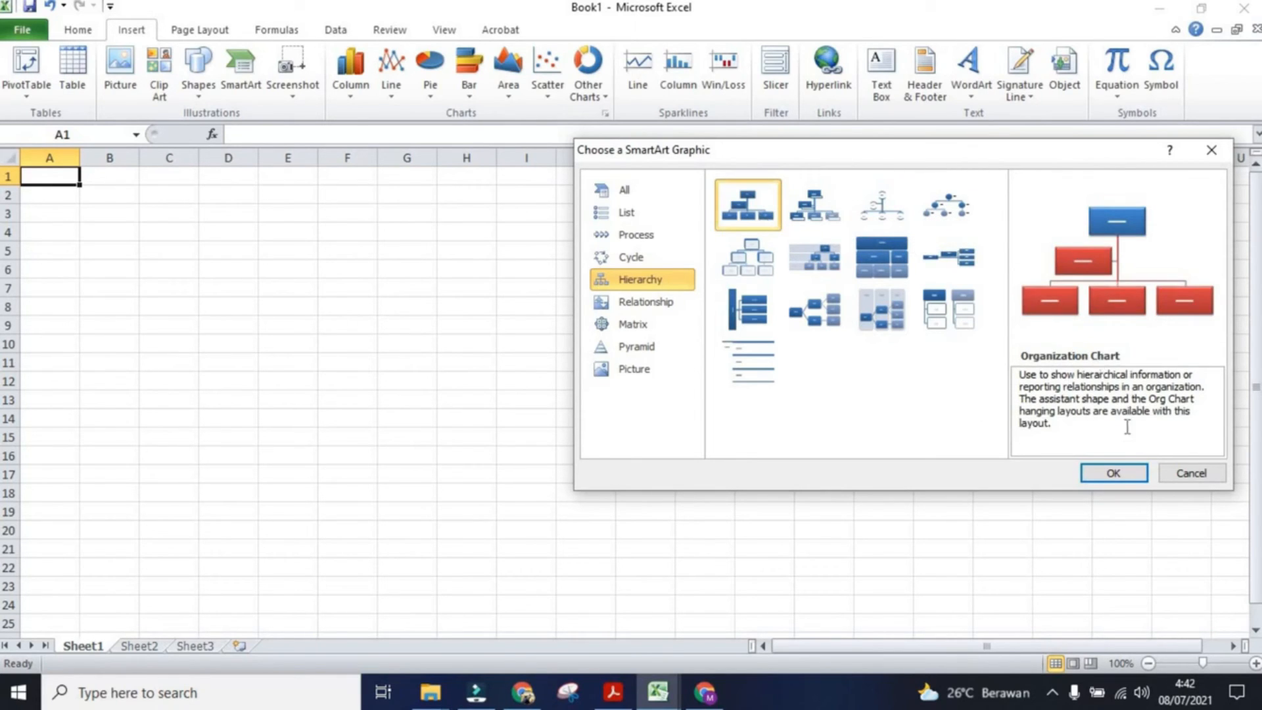
{"action": "left_click", "coordinate": [1136, 471]}
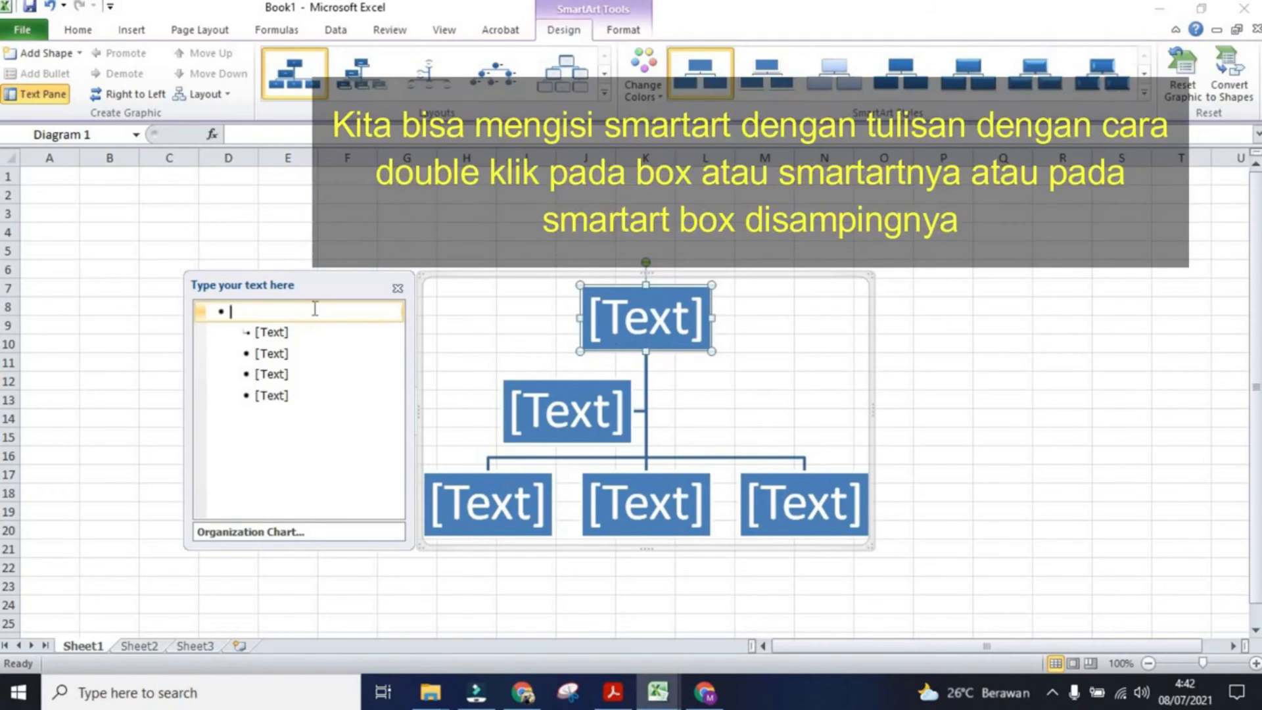
Step: Enter a person's name in the top shape and another name in the assistant shape of the chart
{"action": "type", "text": "S"}
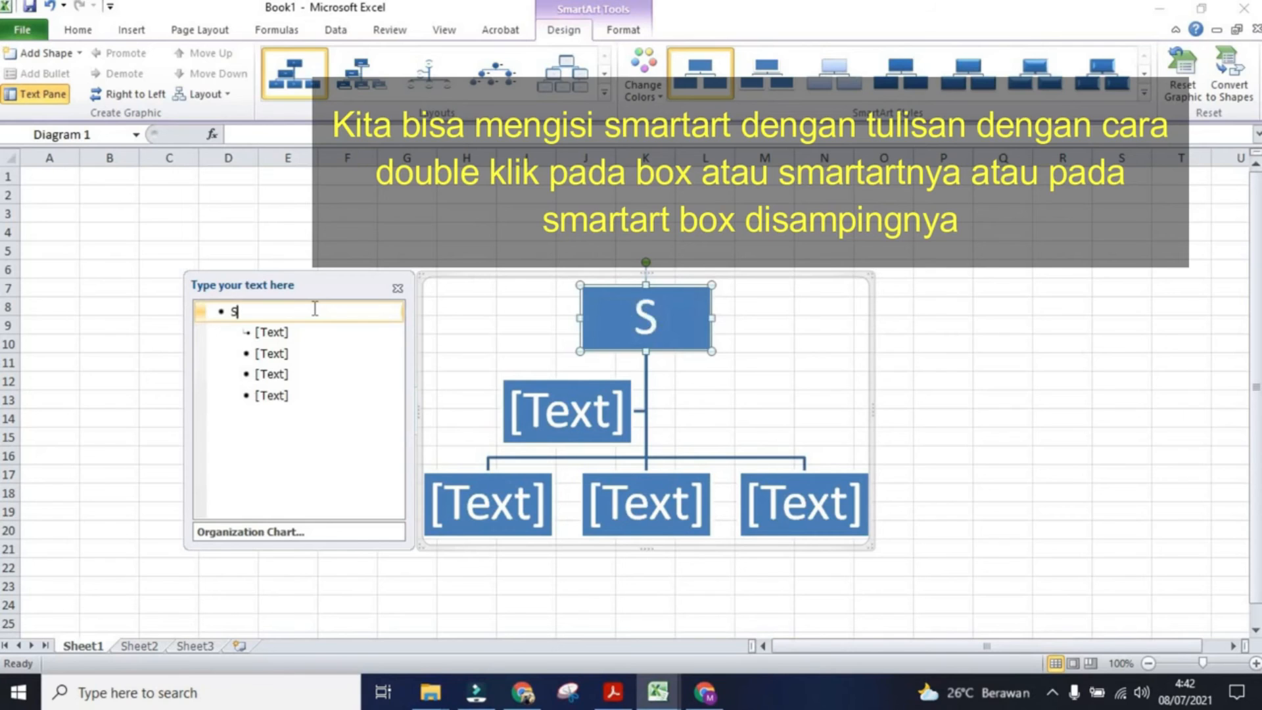
{"action": "type", "text": "te"}
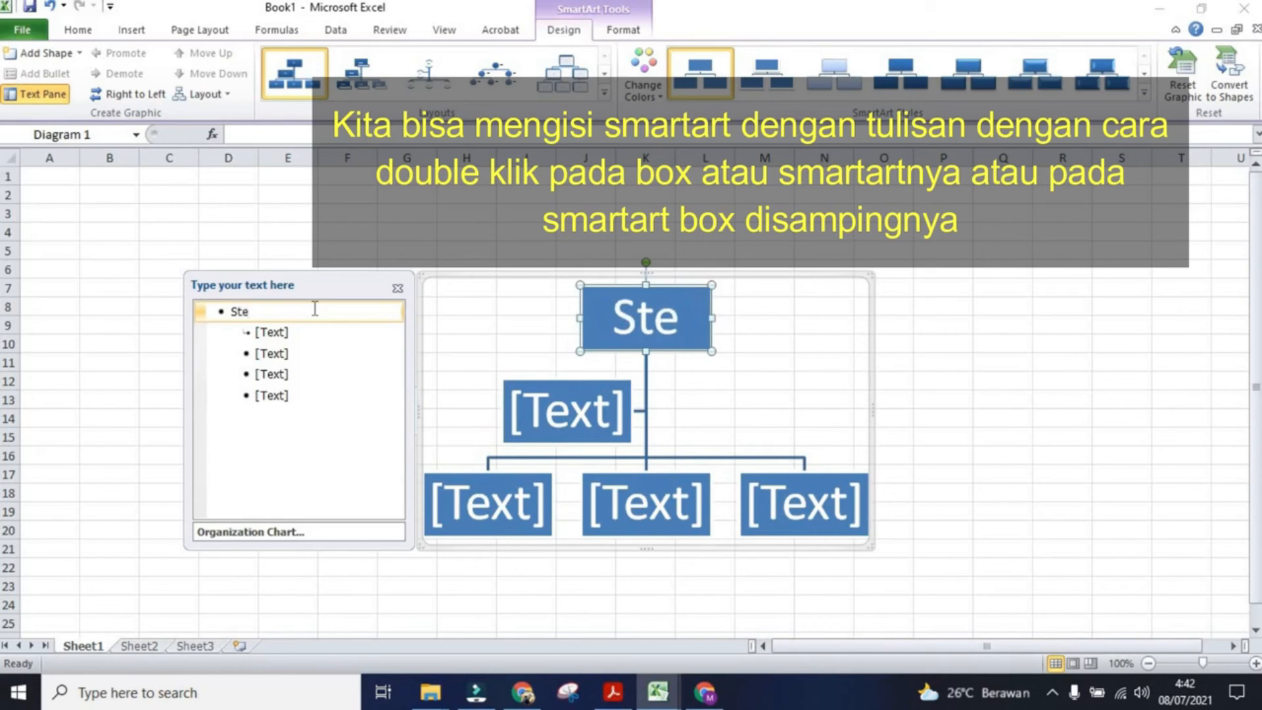
{"action": "type", "text": "ve"}
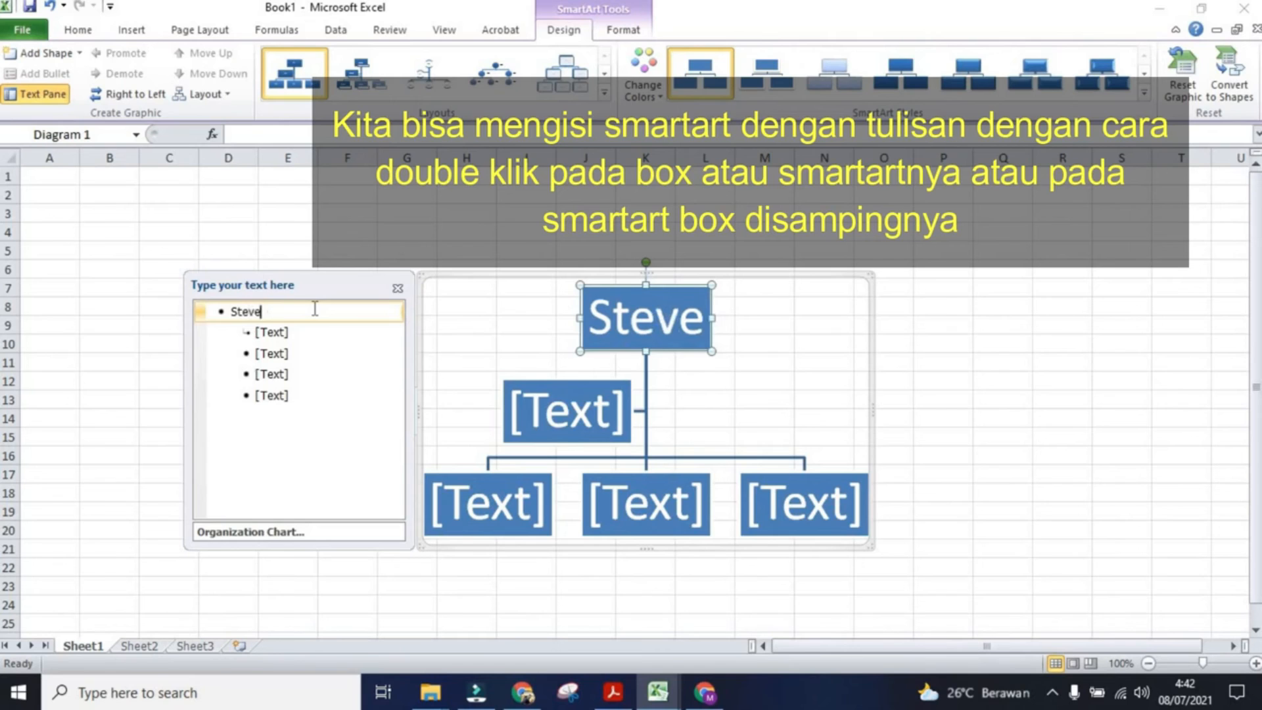
{"action": "left_click", "coordinate": [546, 404]}
{"action": "left_click", "coordinate": [547, 406]}
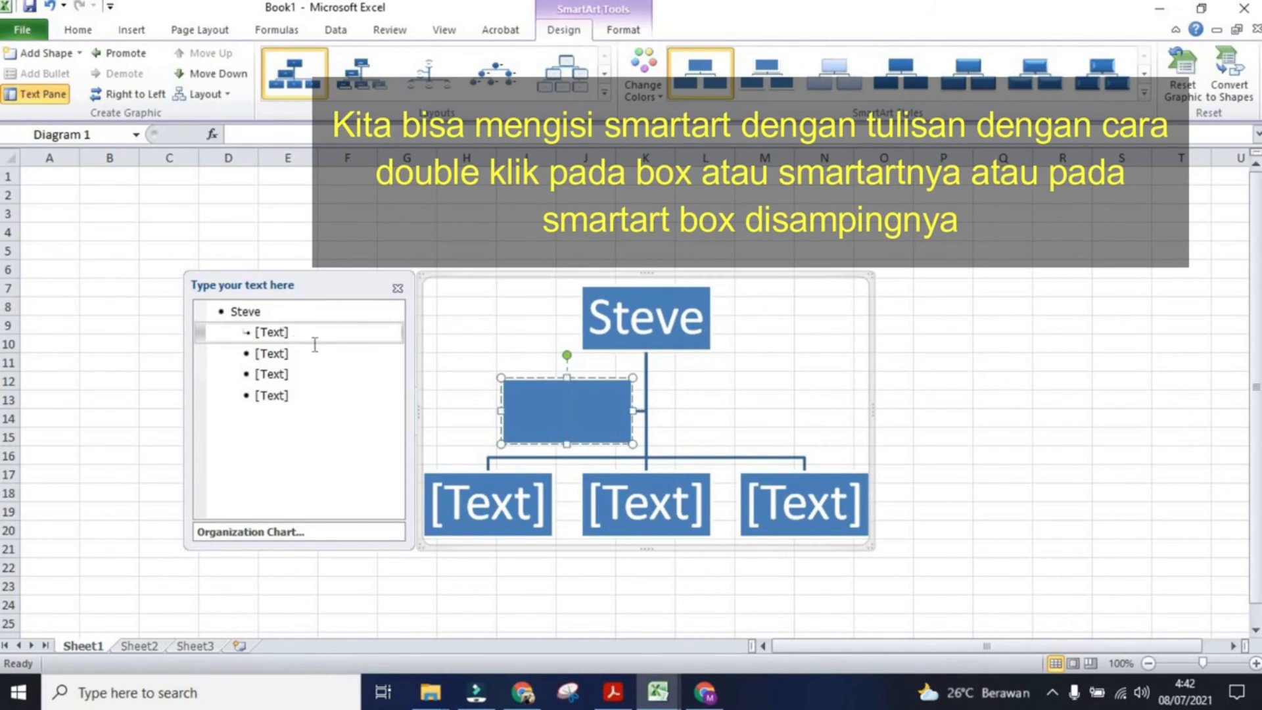
{"action": "left_click", "coordinate": [266, 332]}
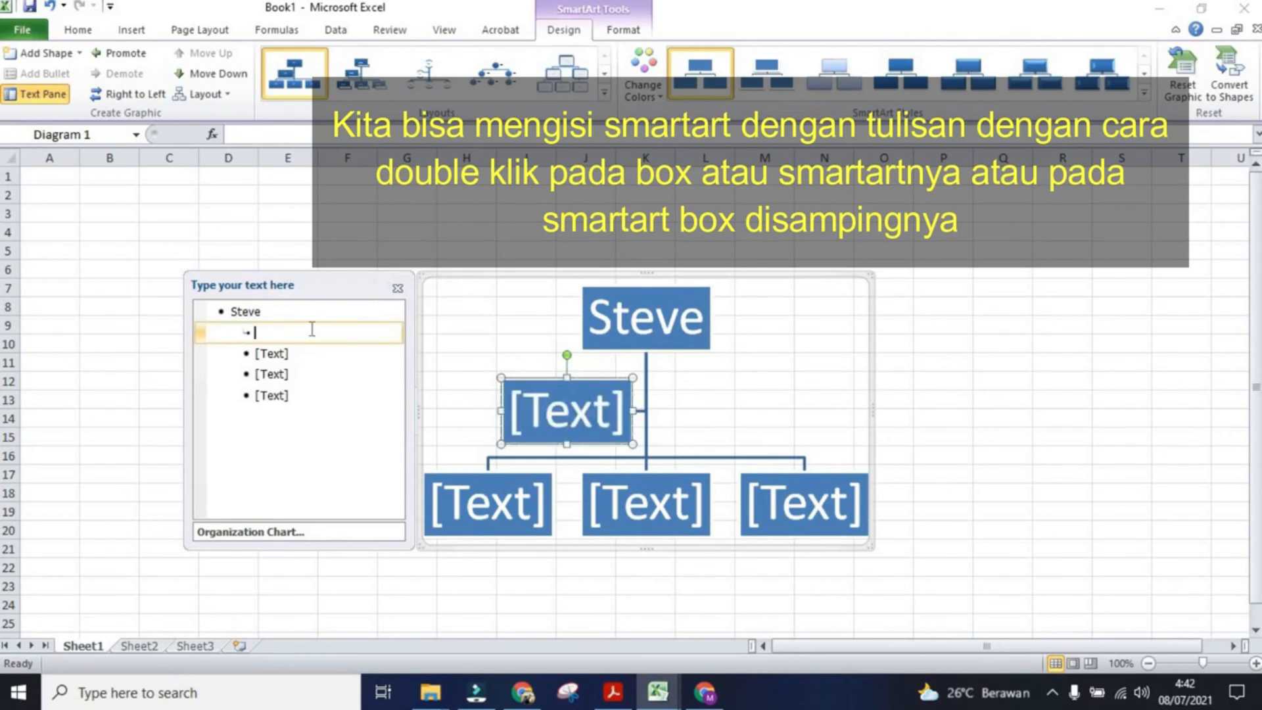
{"action": "type", "text": "S"}
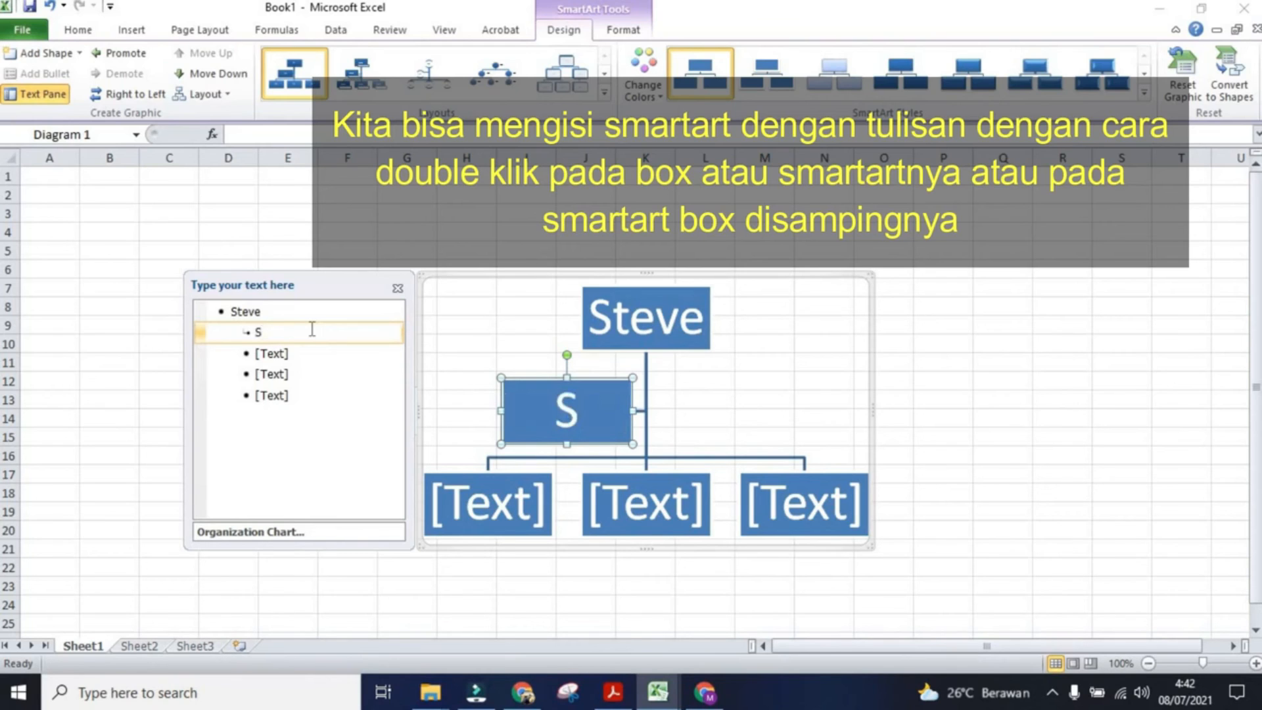
{"action": "type", "text": "d"}
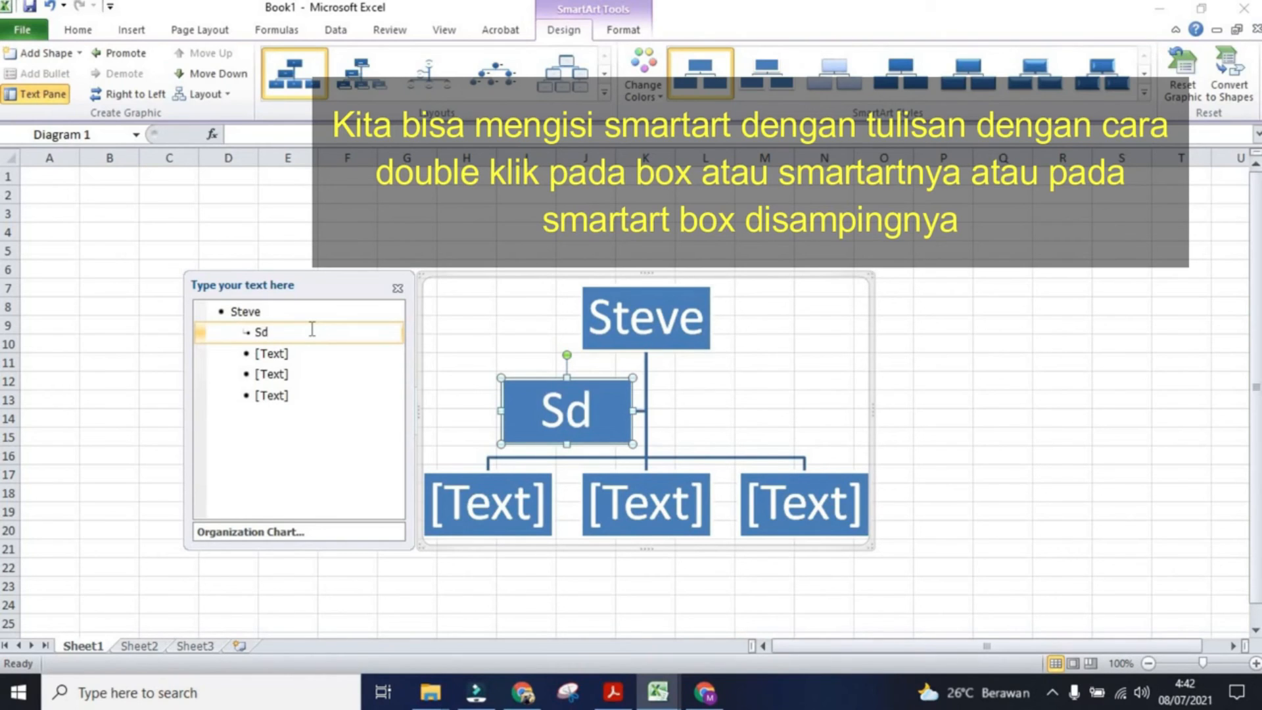
{"action": "key", "text": "BackSpace"}
{"action": "type", "text": "i"}
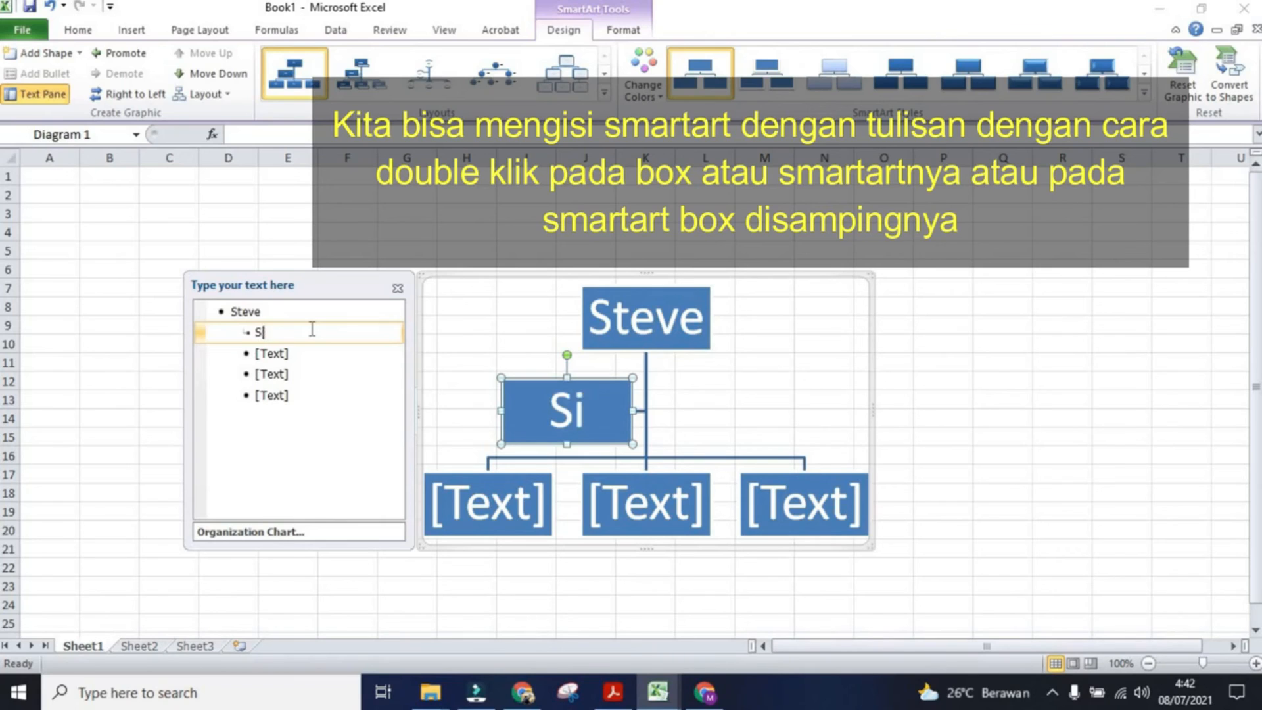
{"action": "type", "text": "d"}
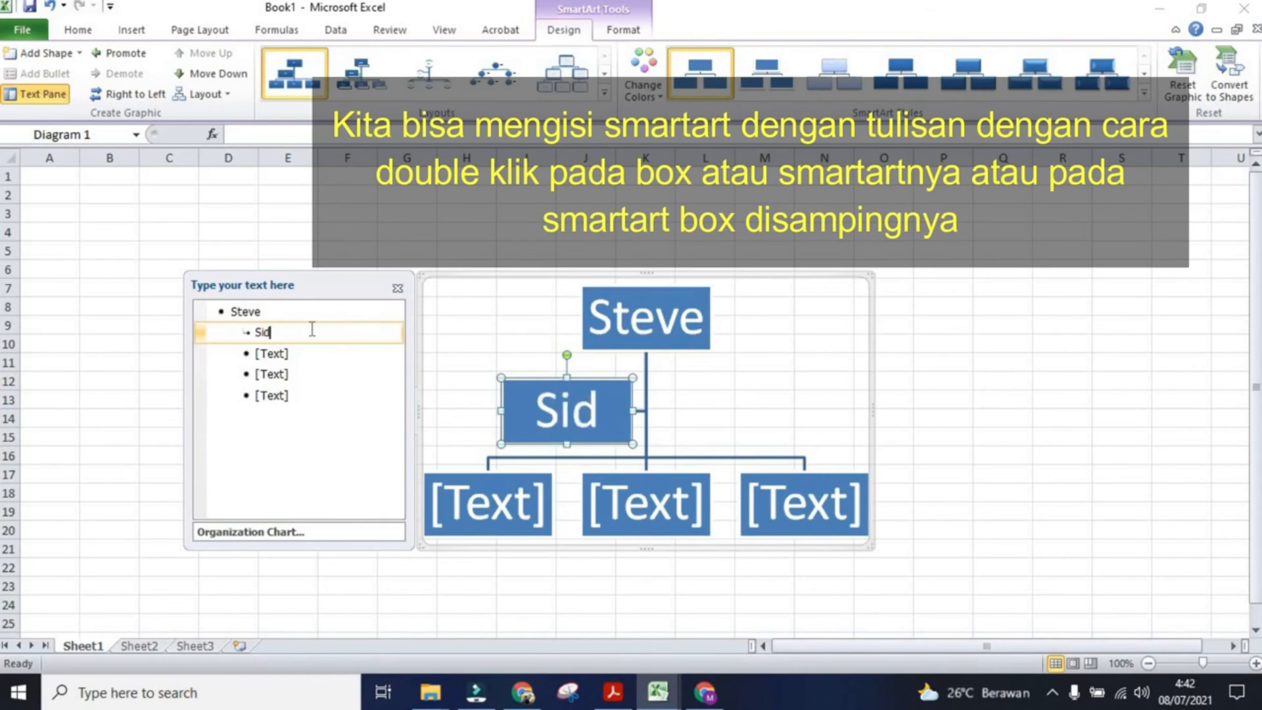
Step: Fill the three lower shapes of the organization chart with a person's name each
{"action": "left_click", "coordinate": [275, 355]}
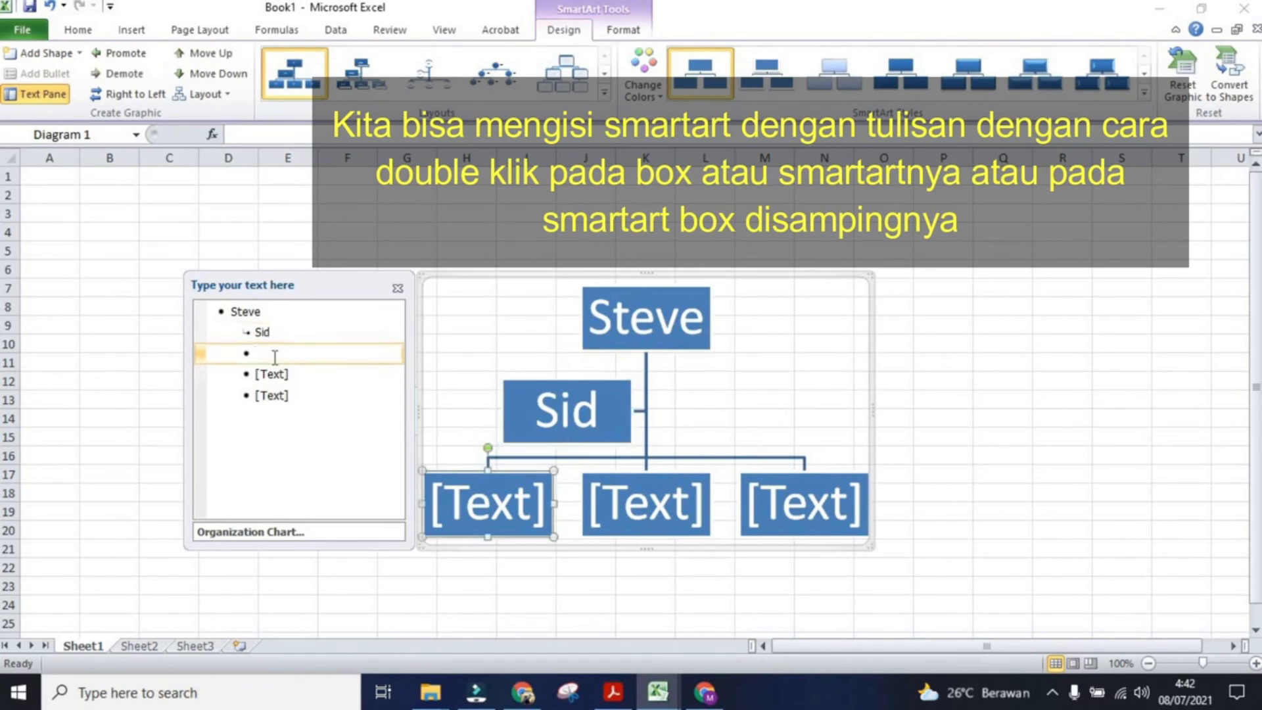
{"action": "type", "text": "Alex"}
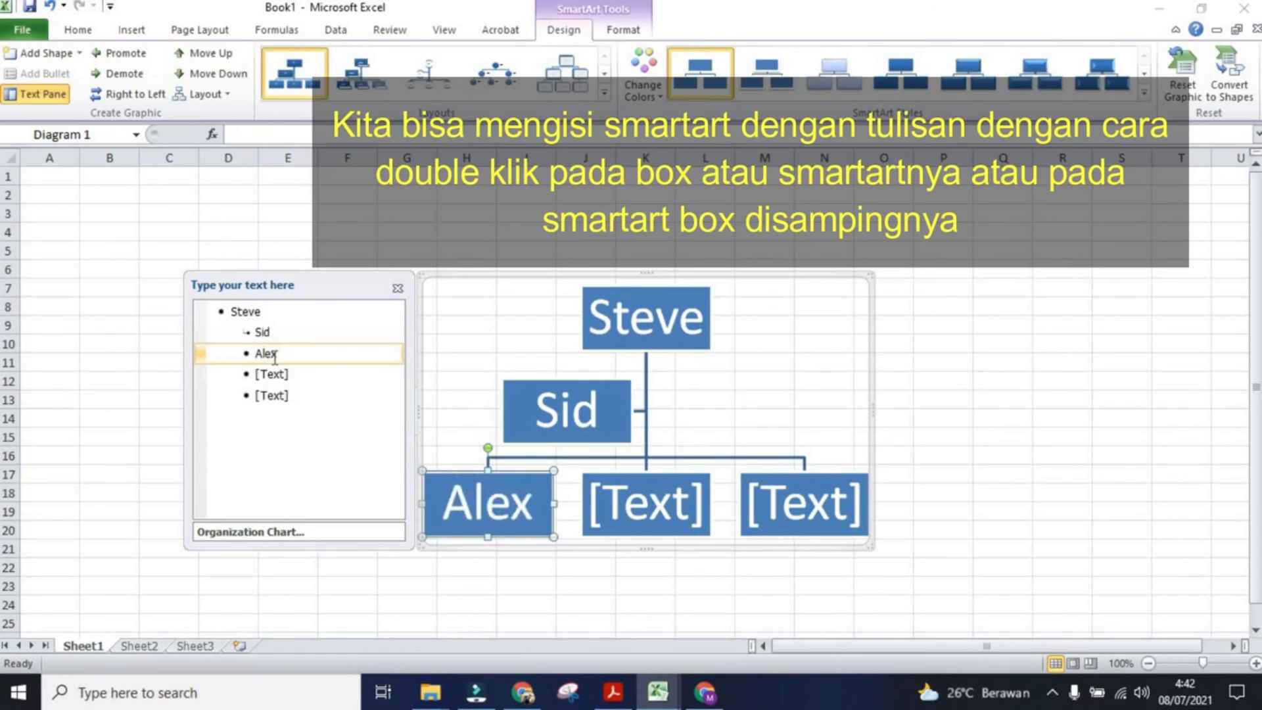
{"action": "left_click", "coordinate": [277, 375]}
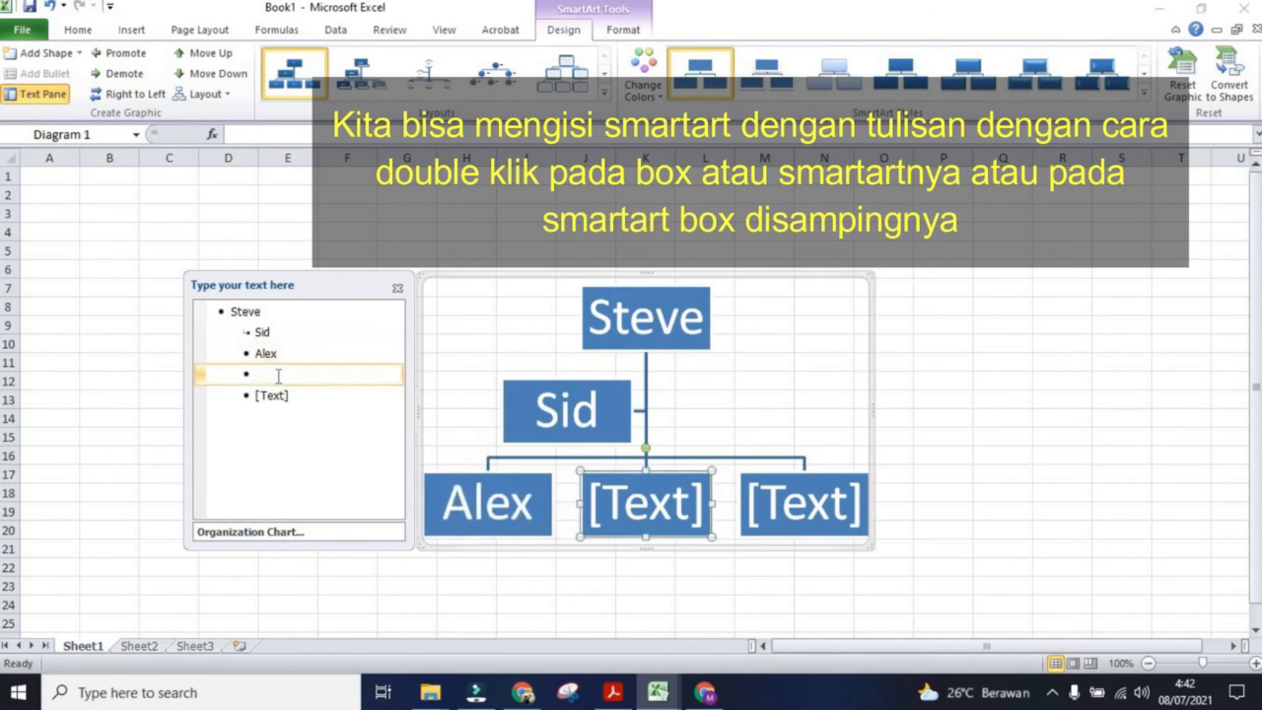
{"action": "left_click", "coordinate": [278, 391]}
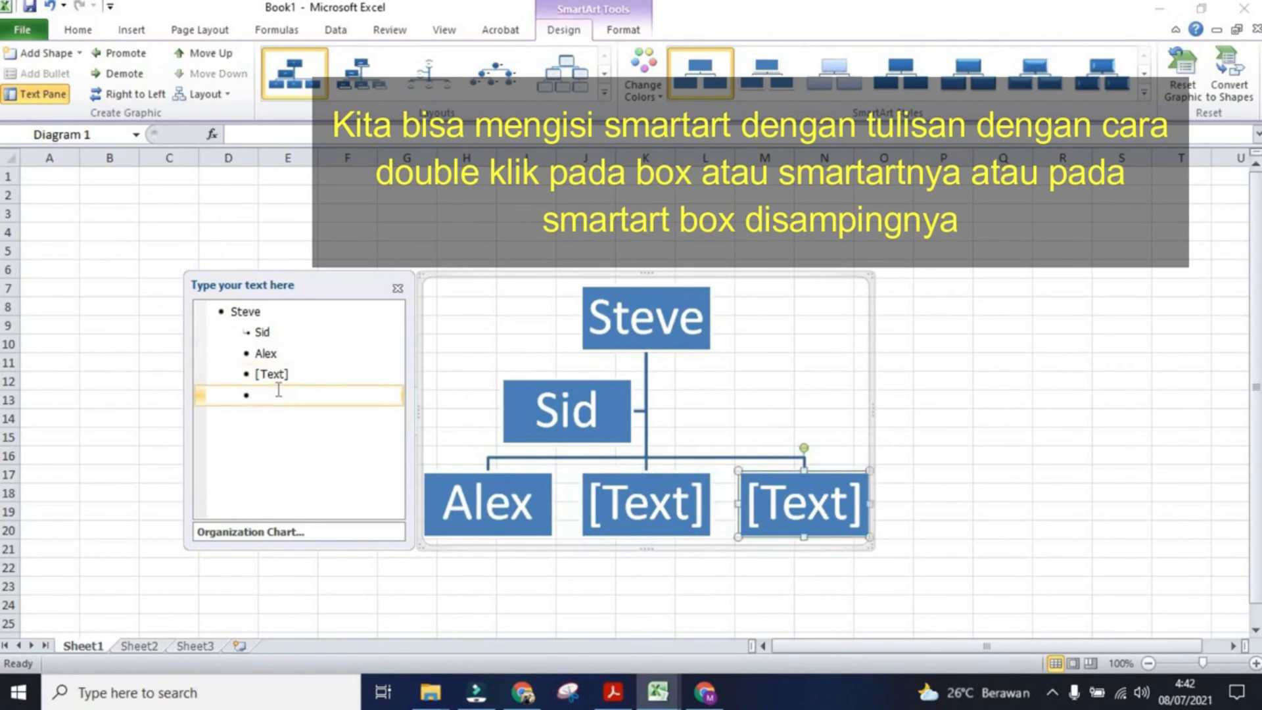
{"action": "left_click", "coordinate": [283, 375]}
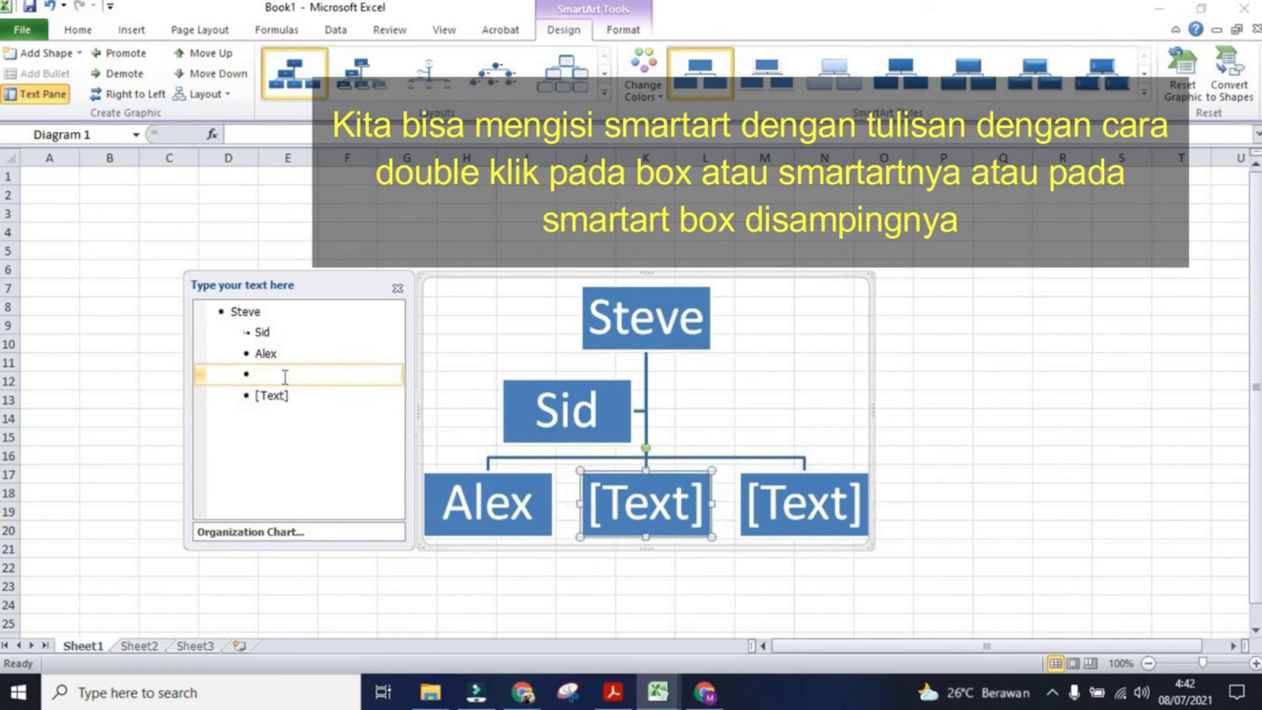
{"action": "type", "text": "A"}
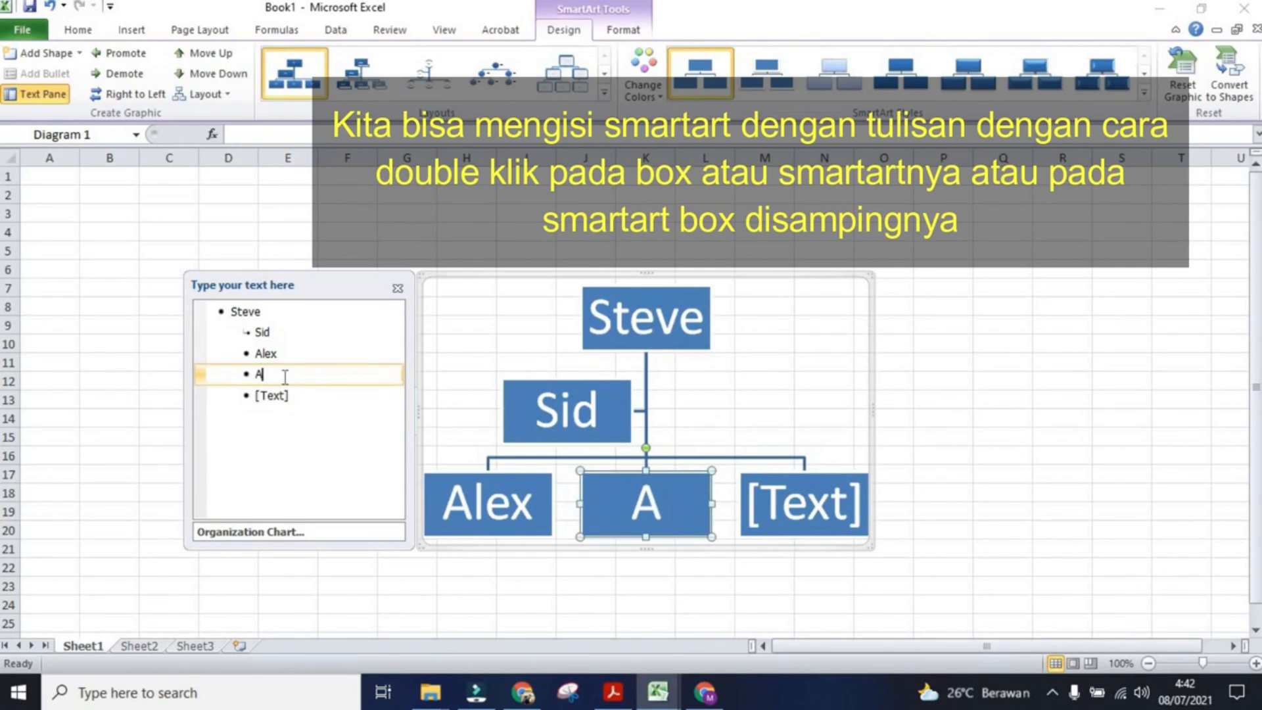
{"action": "type", "text": "lf"}
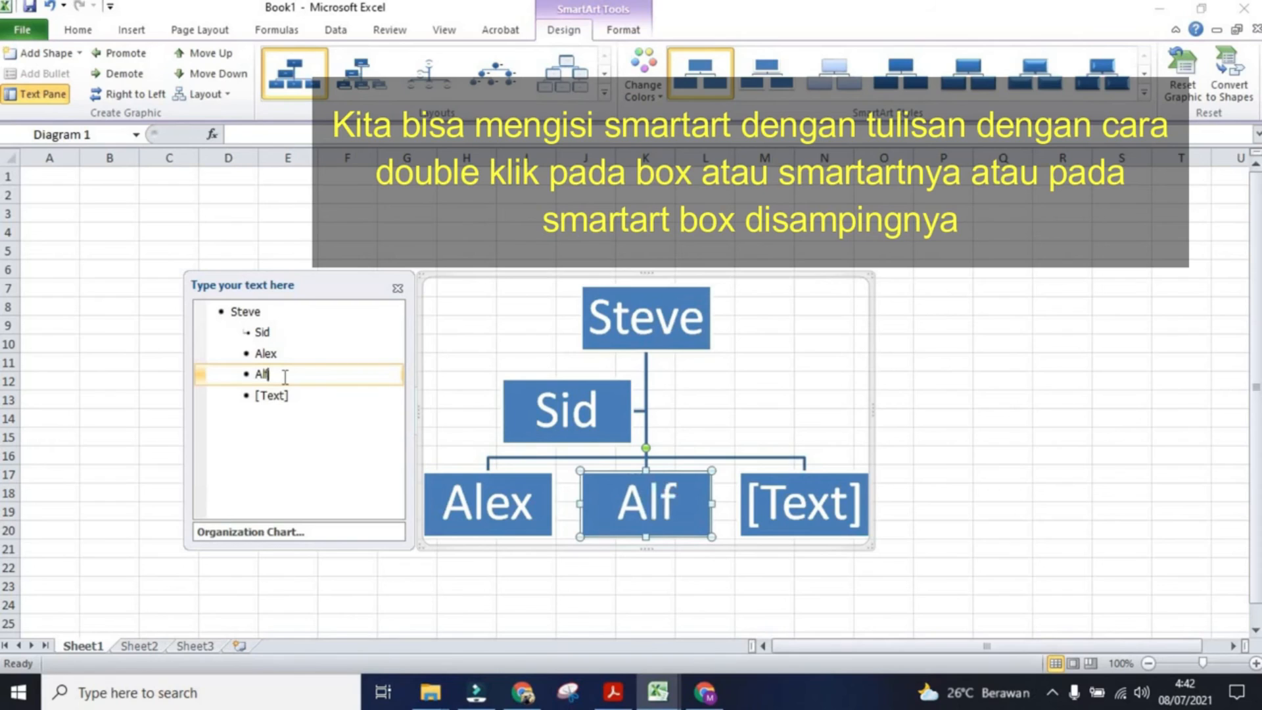
{"action": "type", "text": "in"}
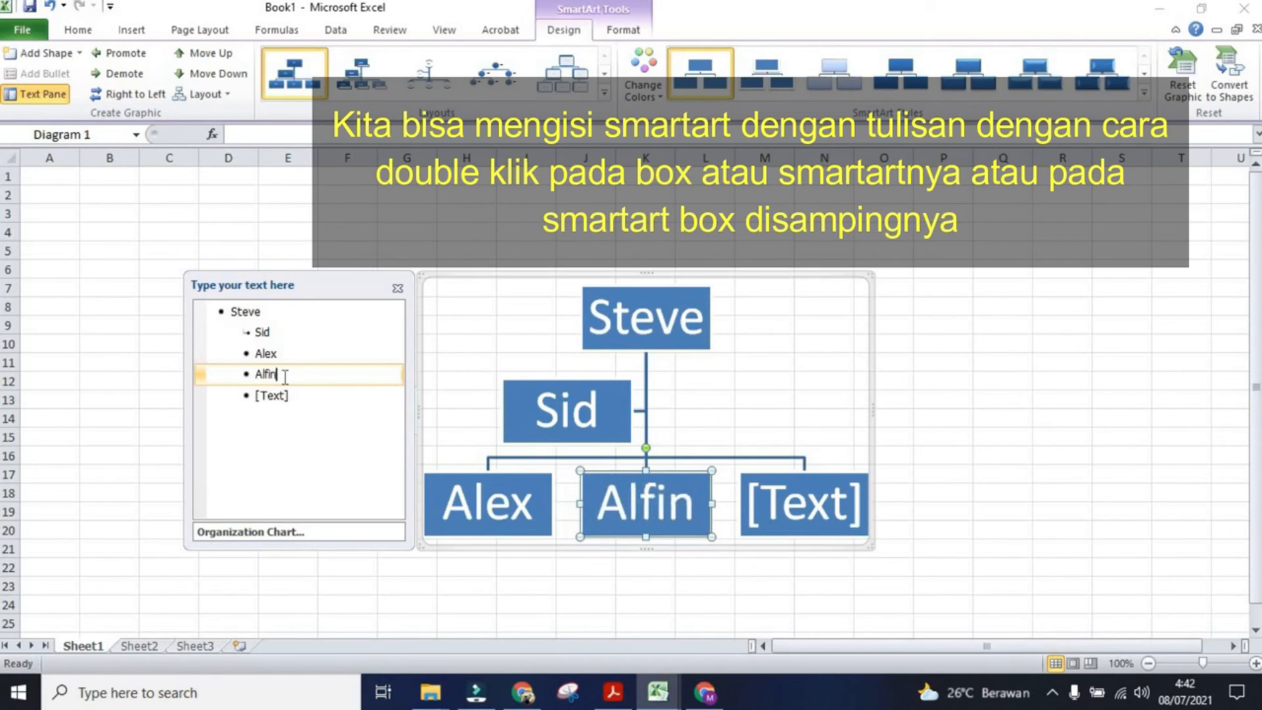
{"action": "left_click", "coordinate": [293, 399]}
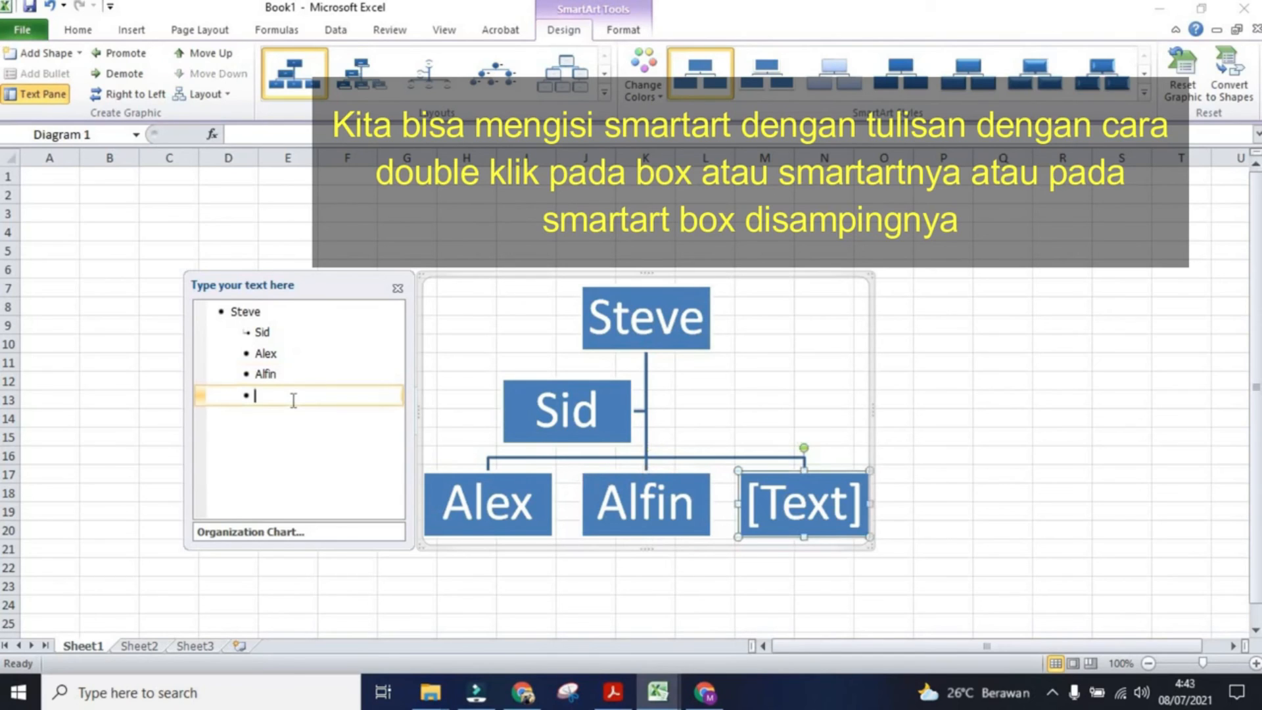
{"action": "type", "text": "Sonu"}
{"action": "key", "text": "BackSpace"}
{"action": "type", "text": "y"}
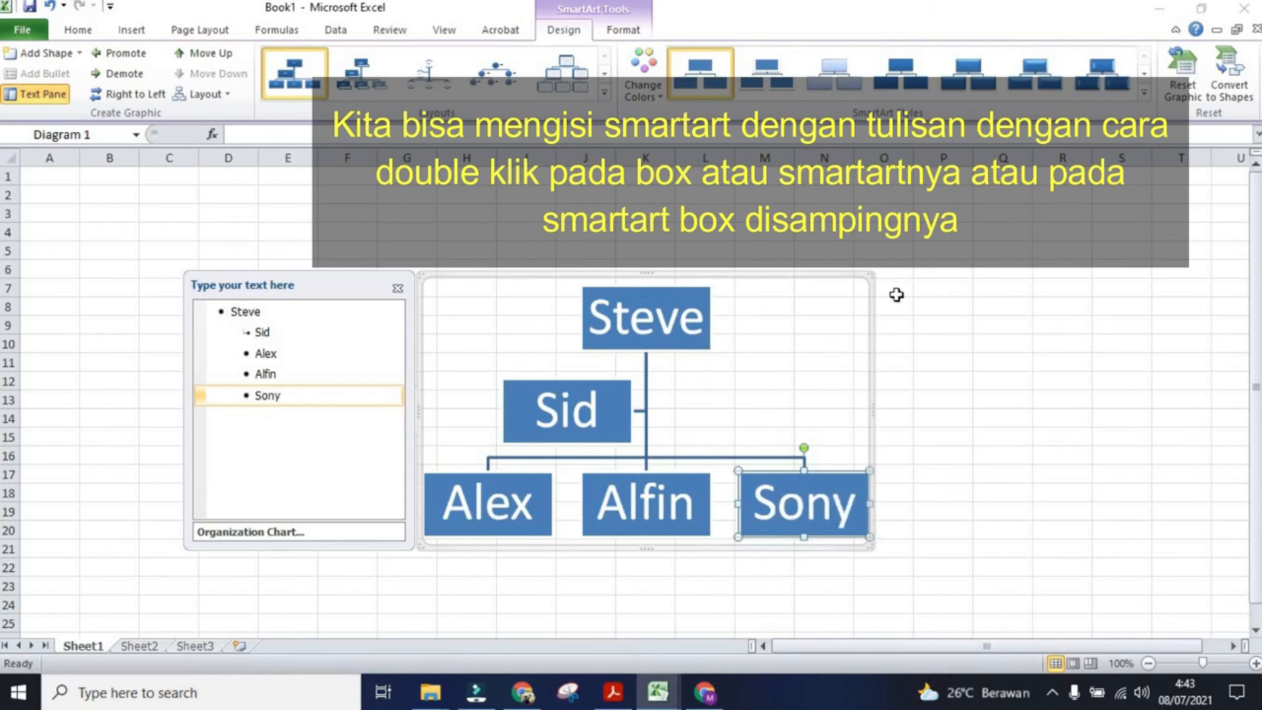
Step: Move the chart up and recolor it with an orange scheme from the Colorful color options
{"action": "left_click", "coordinate": [818, 273]}
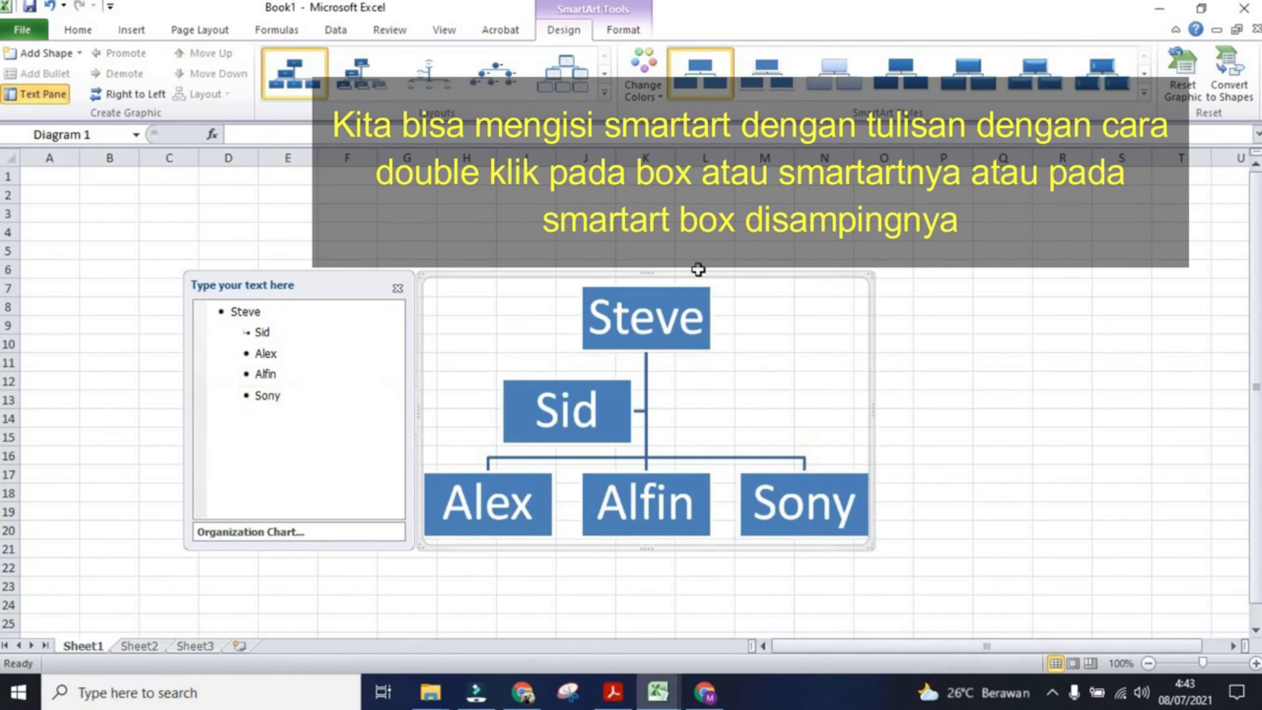
{"action": "left_click_drag", "start_coordinate": [418, 277], "coordinate": [346, 226]}
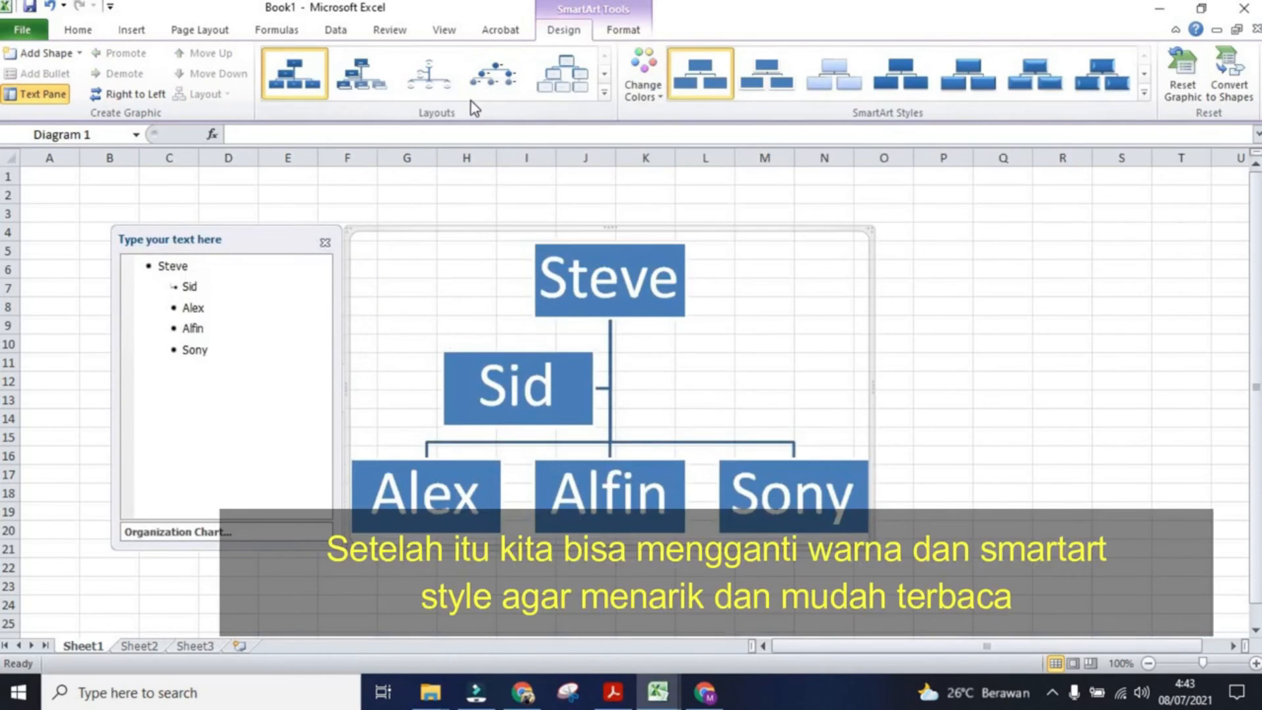
{"action": "left_click", "coordinate": [636, 88]}
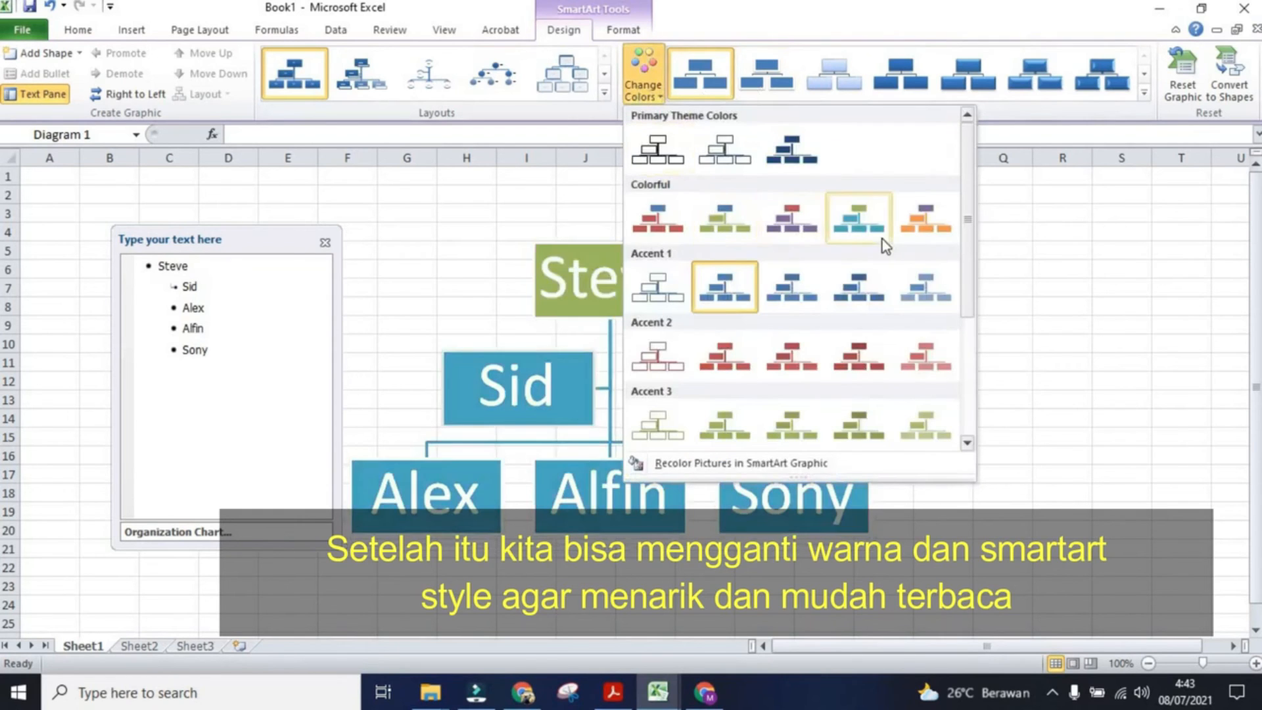
{"action": "left_click", "coordinate": [923, 227]}
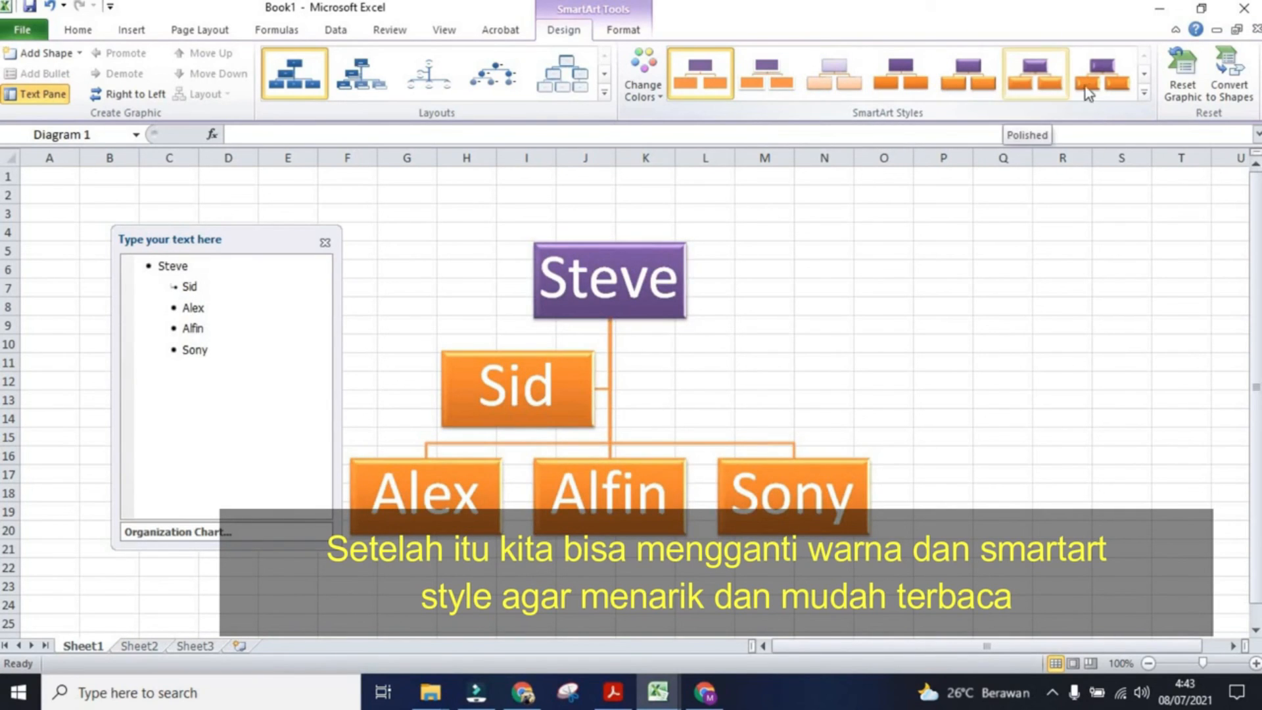
Step: Apply a 3-D SmartArt style to the chart and move the graphic to the left side of the sheet
{"action": "left_click", "coordinate": [1144, 92]}
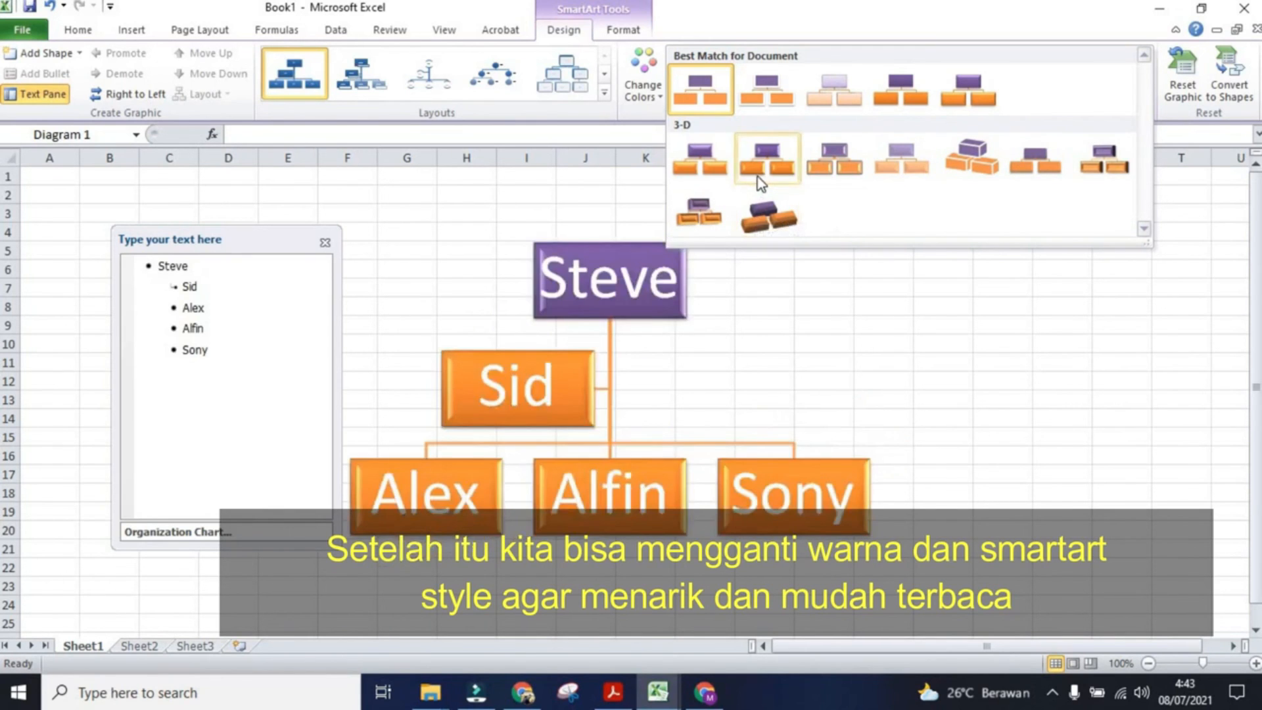
{"action": "left_click", "coordinate": [758, 176]}
{"action": "left_click", "coordinate": [967, 370]}
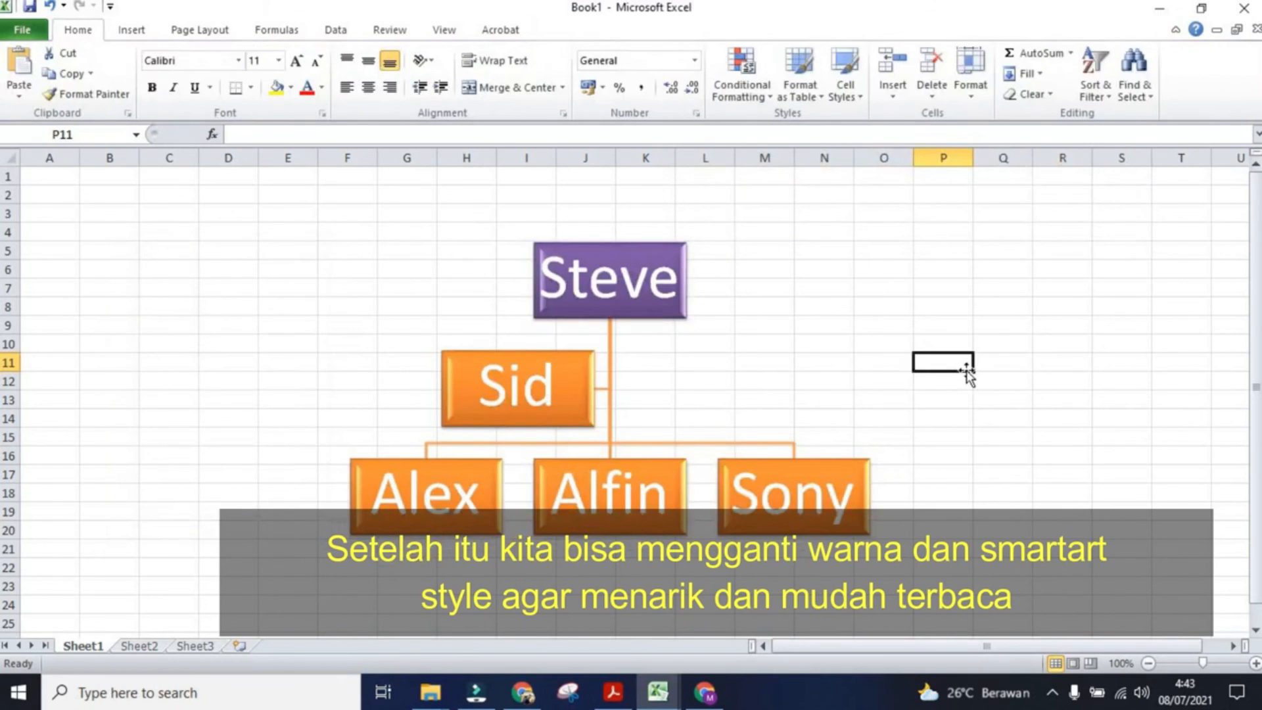
{"action": "left_click", "coordinate": [746, 411]}
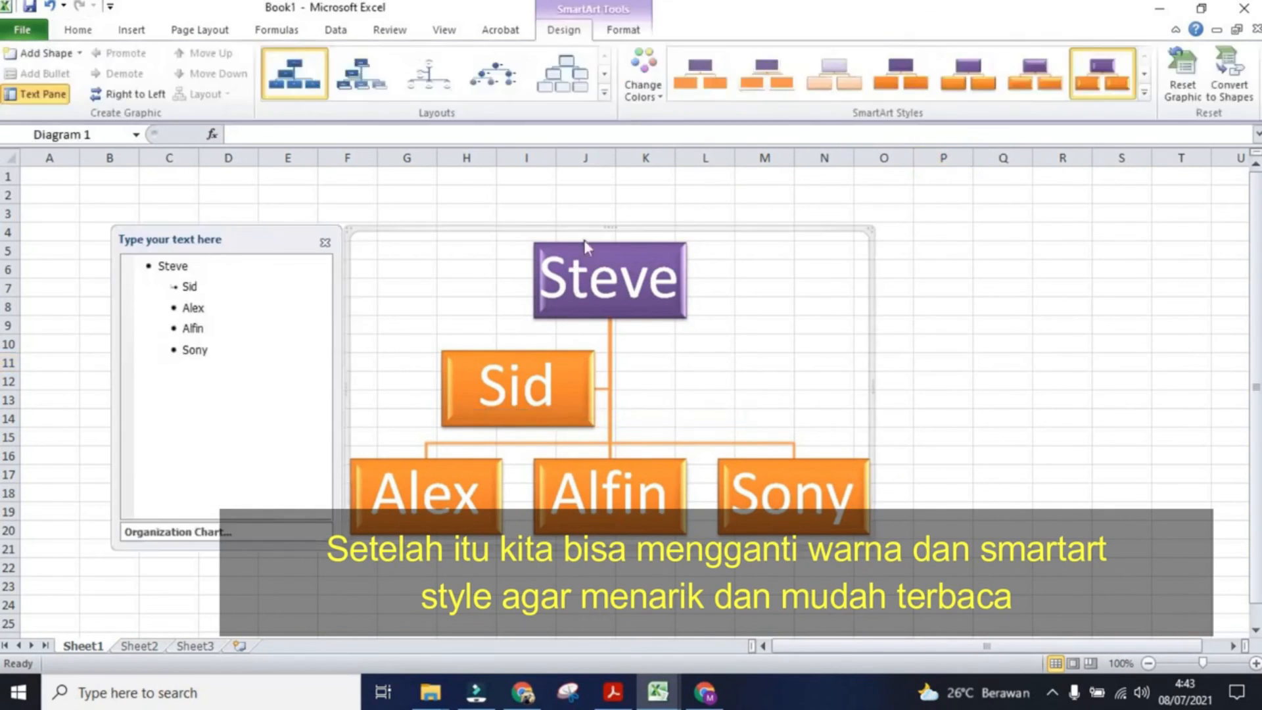
{"action": "left_click_drag", "start_coordinate": [594, 225], "coordinate": [324, 224]}
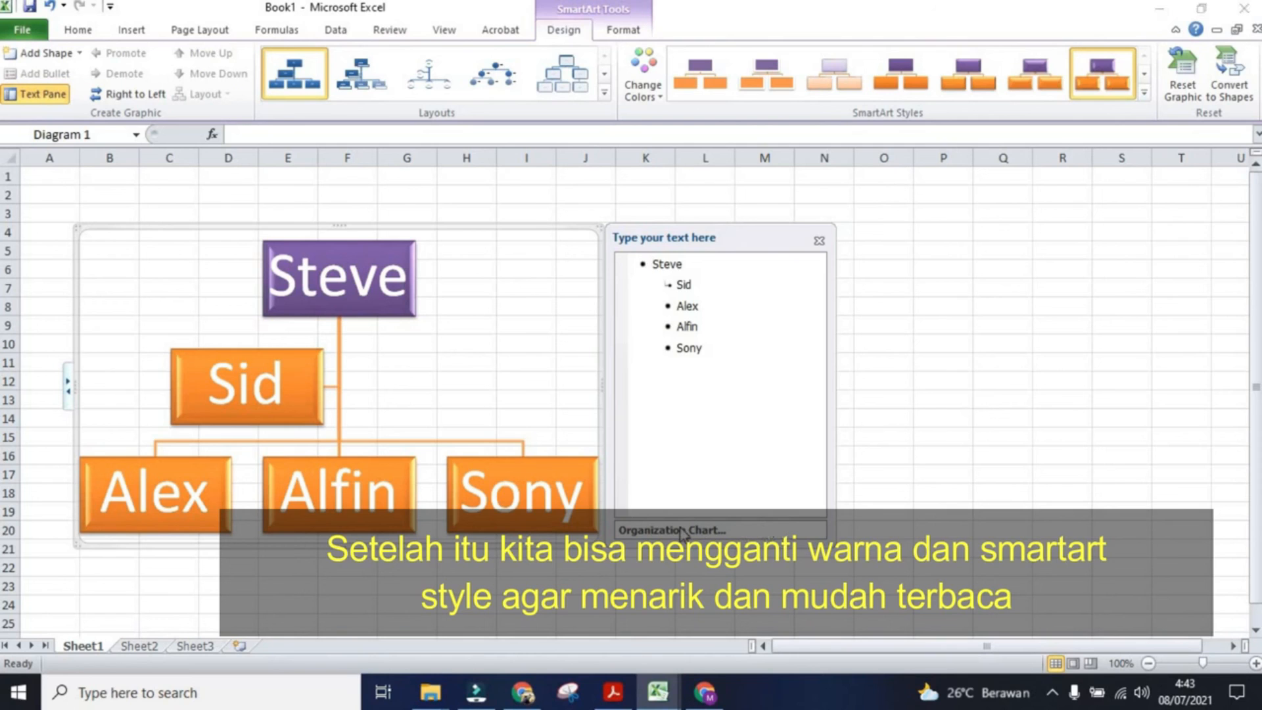
Step: Change the chart's layout to Name and Title Organization Chart
{"action": "right_click", "coordinate": [638, 241]}
{"action": "left_click", "coordinate": [592, 240]}
{"action": "right_click", "coordinate": [577, 238]}
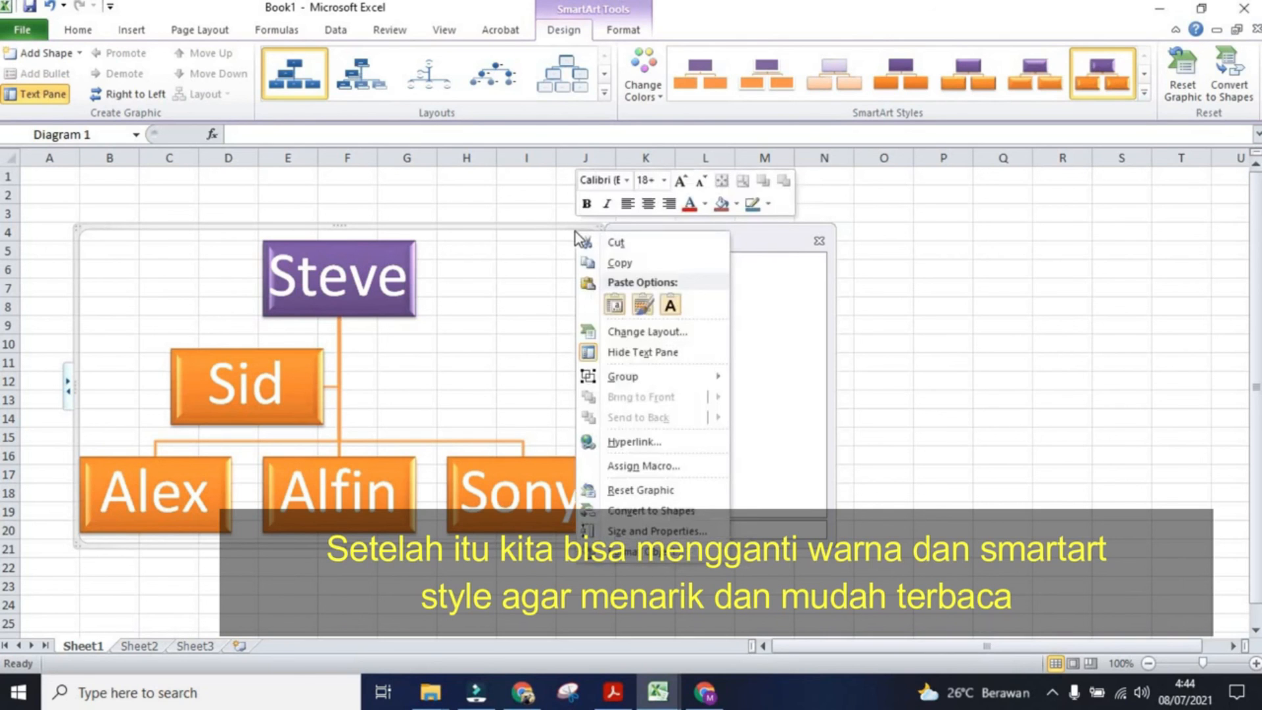
{"action": "left_click", "coordinate": [645, 332]}
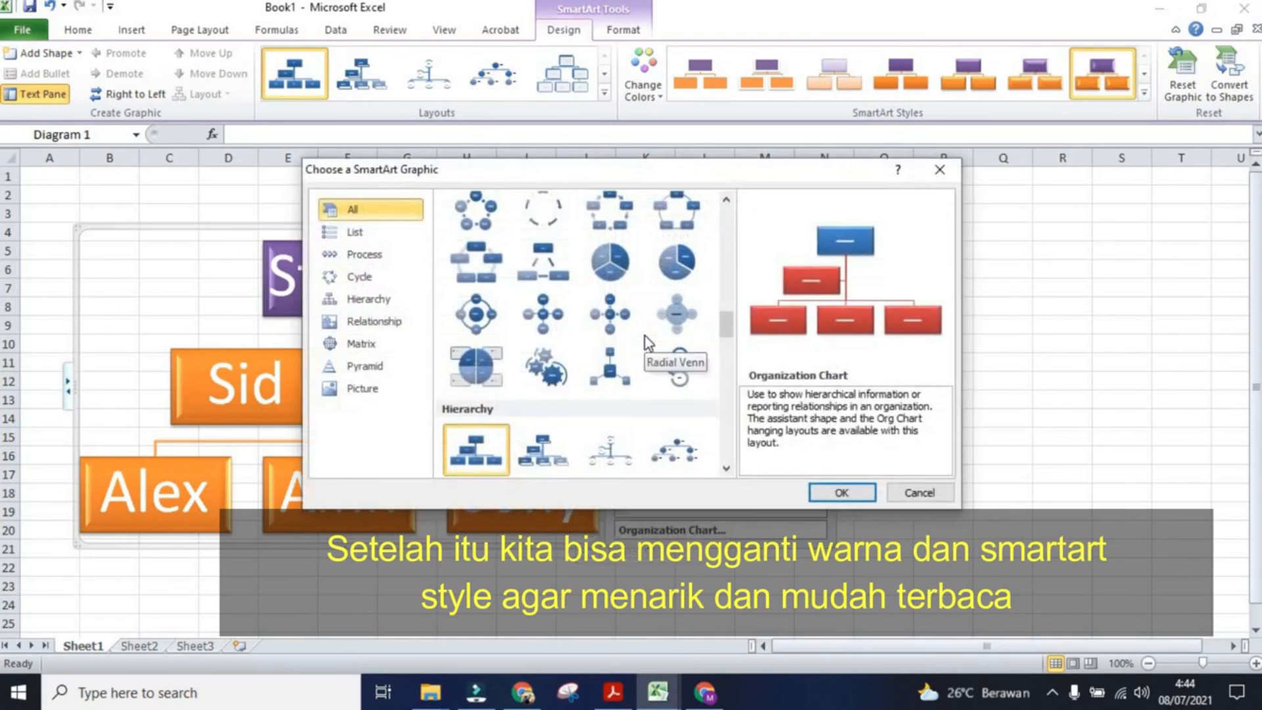
{"action": "left_click", "coordinate": [540, 449]}
{"action": "left_click", "coordinate": [831, 493]}
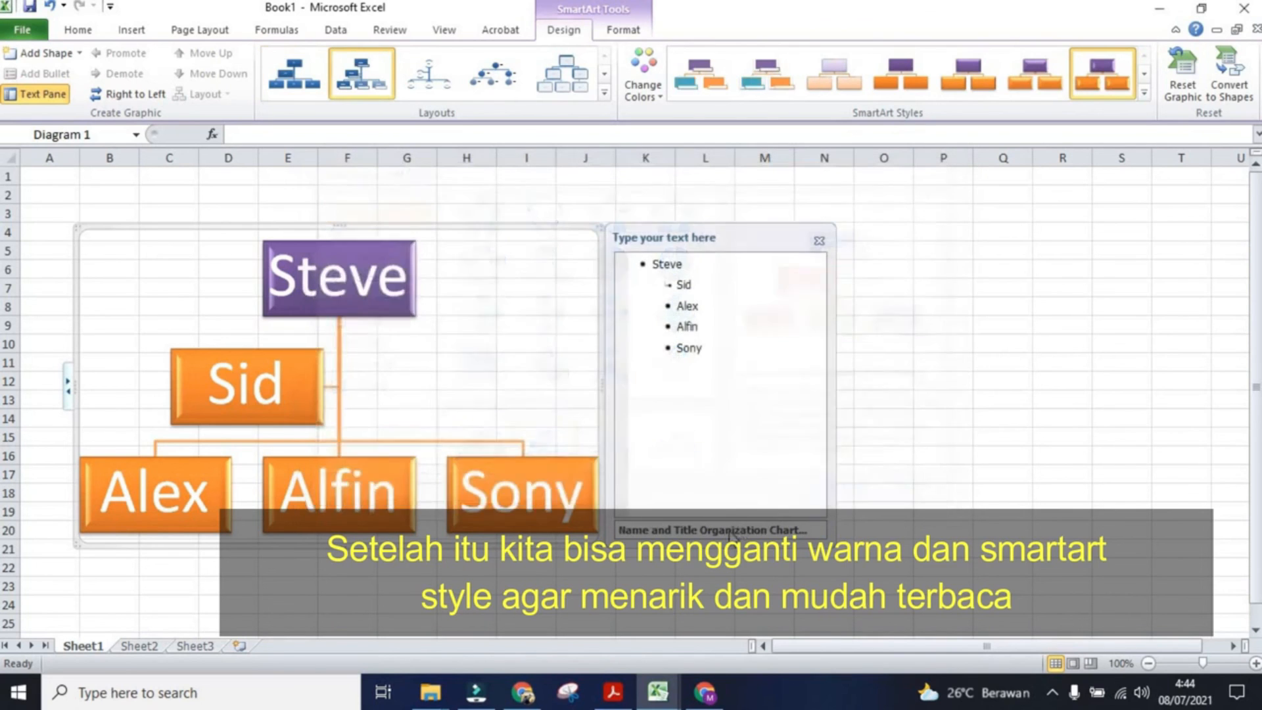
{"action": "left_click", "coordinate": [344, 305]}
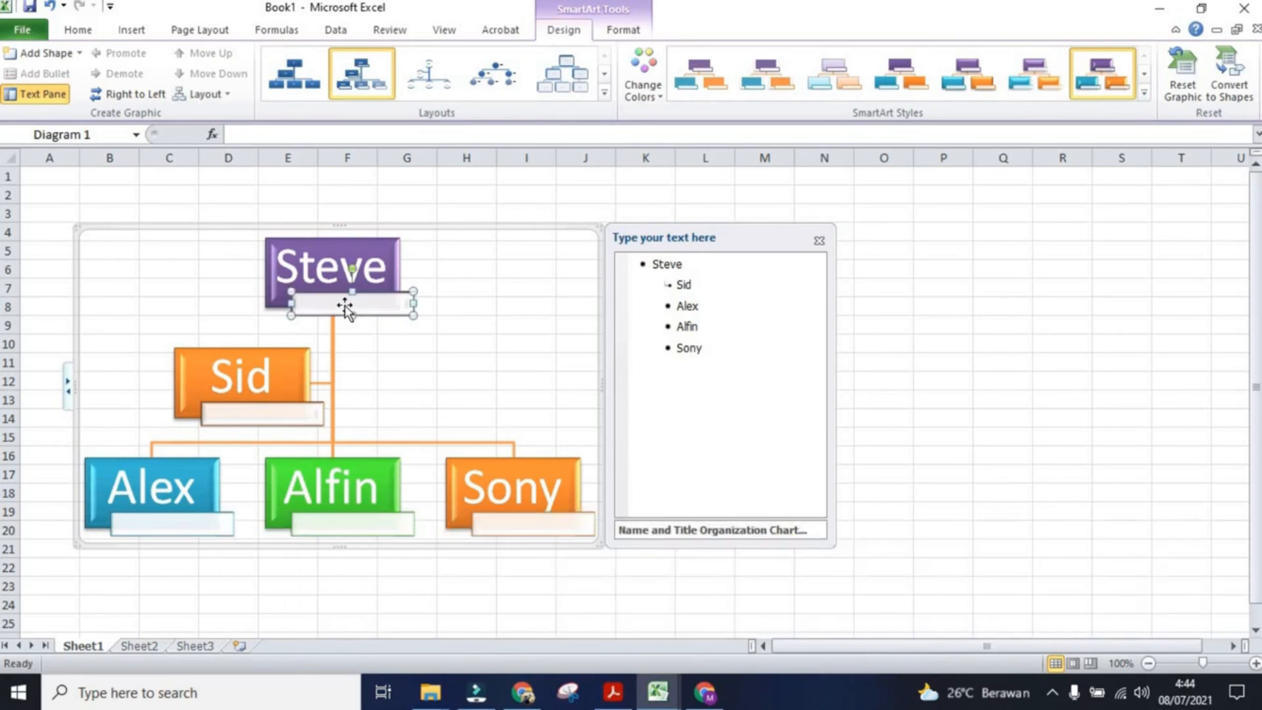
Step: Enter the title Ketua Panitia under Steve and Sekretaris under Sid in the organization chart
{"action": "type", "text": "K"}
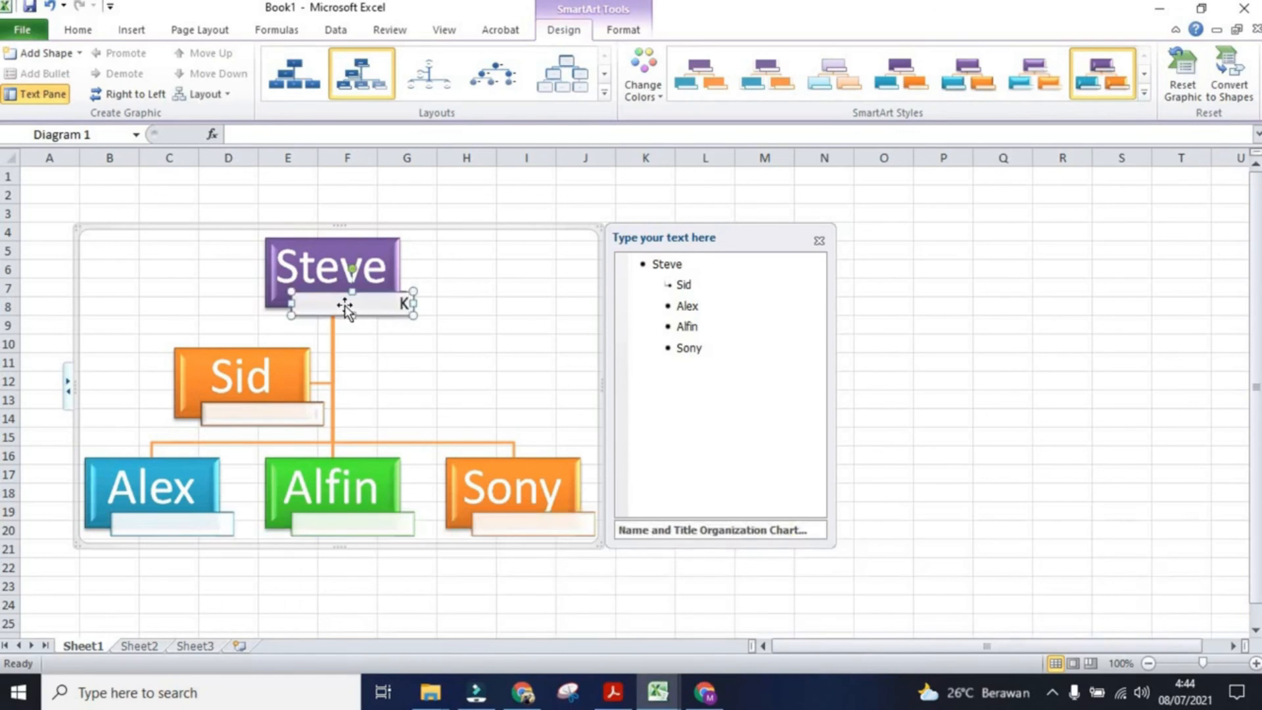
{"action": "type", "text": "etua Panitia"}
{"action": "left_click", "coordinate": [256, 421]}
{"action": "type", "text": "Se"}
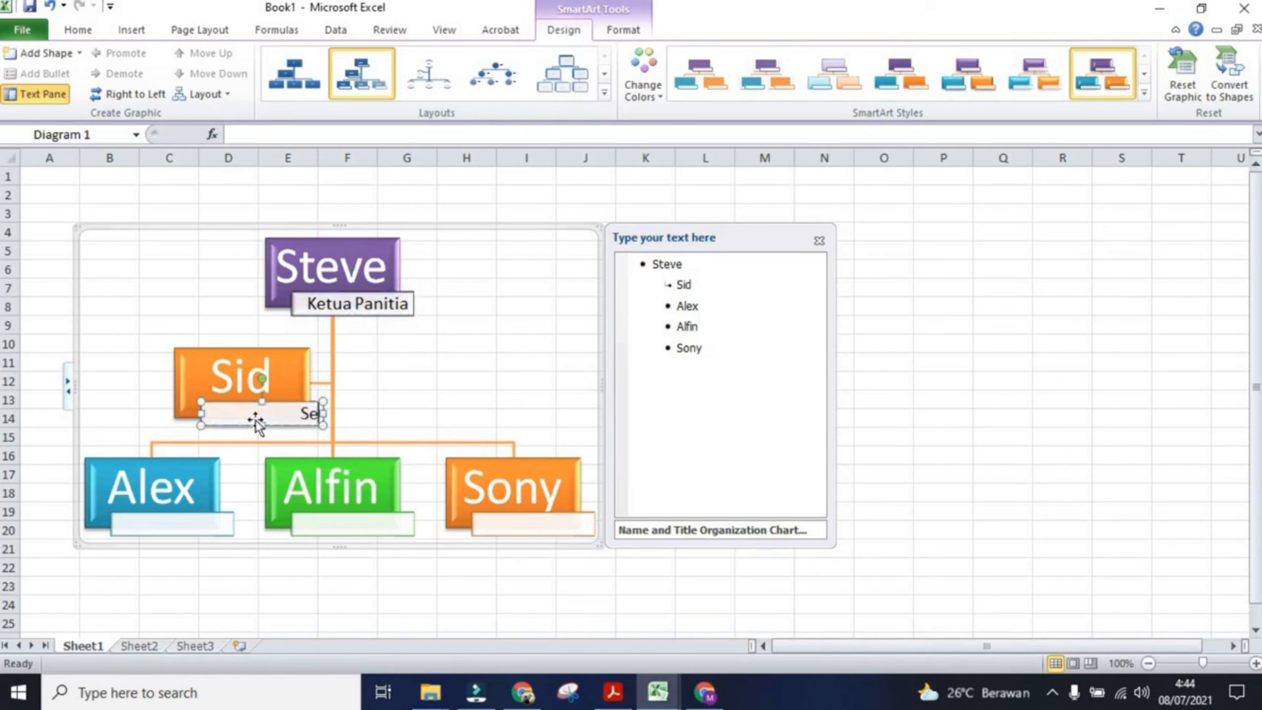
{"action": "type", "text": "kretaris"}
Step: Enter the titles Bidang A under Alex and Bidang B under Alfin
{"action": "left_click", "coordinate": [169, 522]}
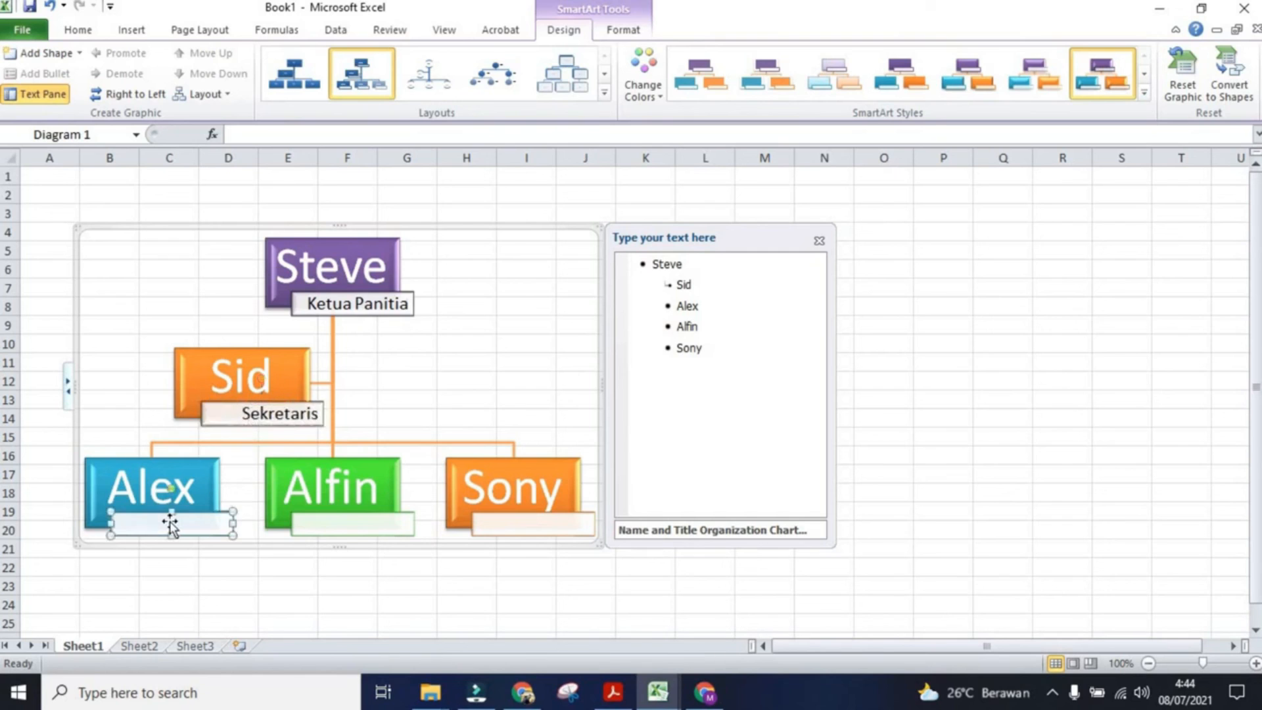
{"action": "type", "text": "Bl"}
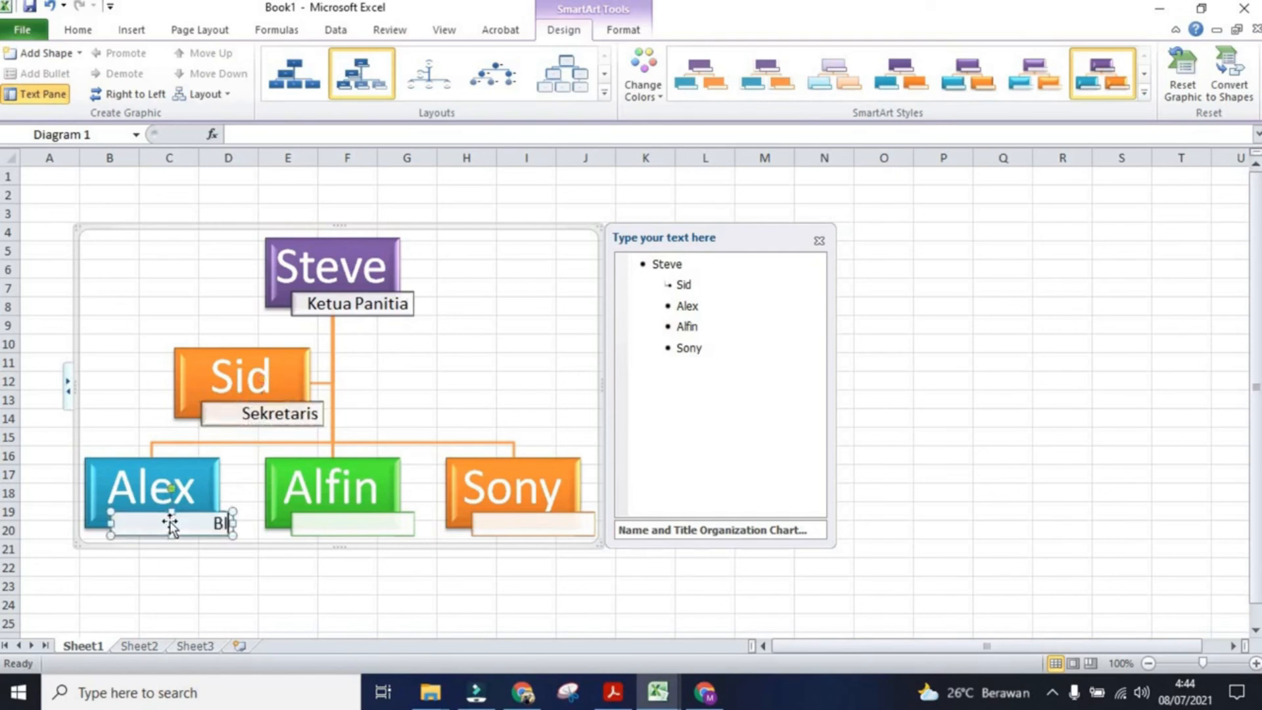
{"action": "type", "text": "dab"}
{"action": "key", "text": "BackSpace"}
{"action": "key", "text": "BackSpace"}
{"action": "type", "text": "ang A                    Bidang A"}
{"action": "left_click", "coordinate": [313, 524]}
{"action": "type", "text": "Bidang B"}
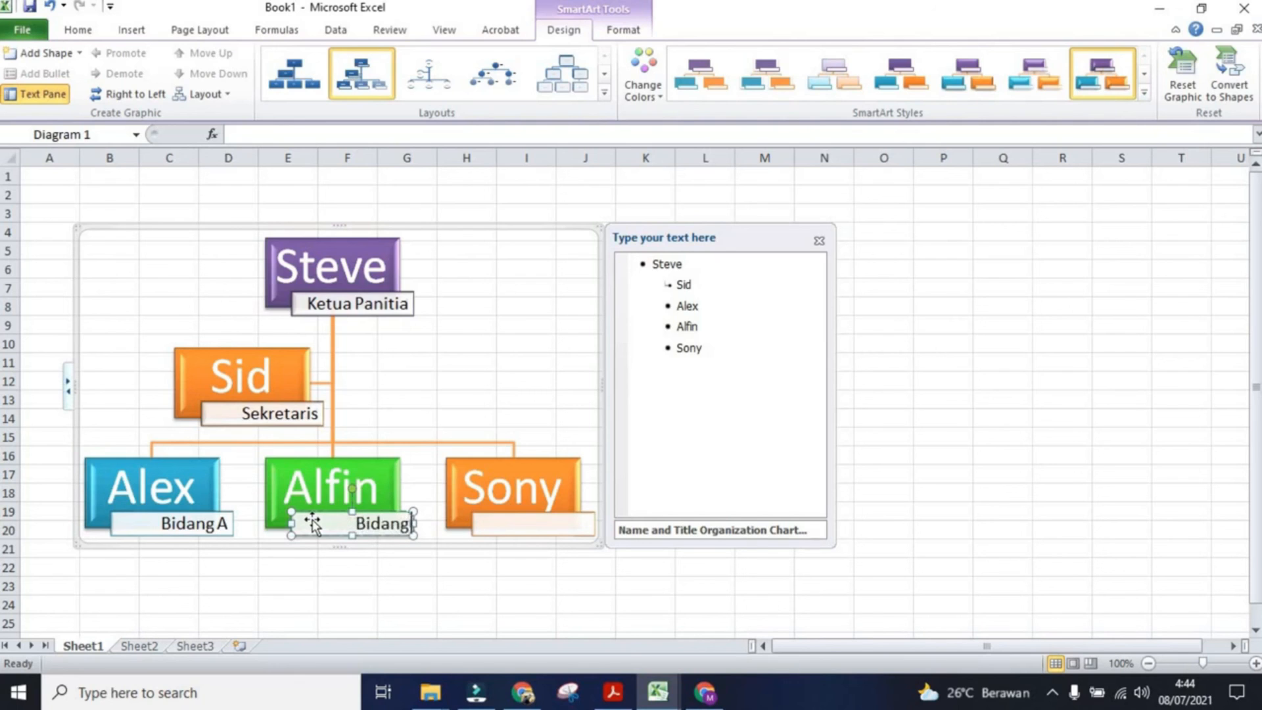
Step: Enter the title Bidang C under Sony and deselect the chart
{"action": "left_click", "coordinate": [518, 523]}
{"action": "type", "text": "Bifa"}
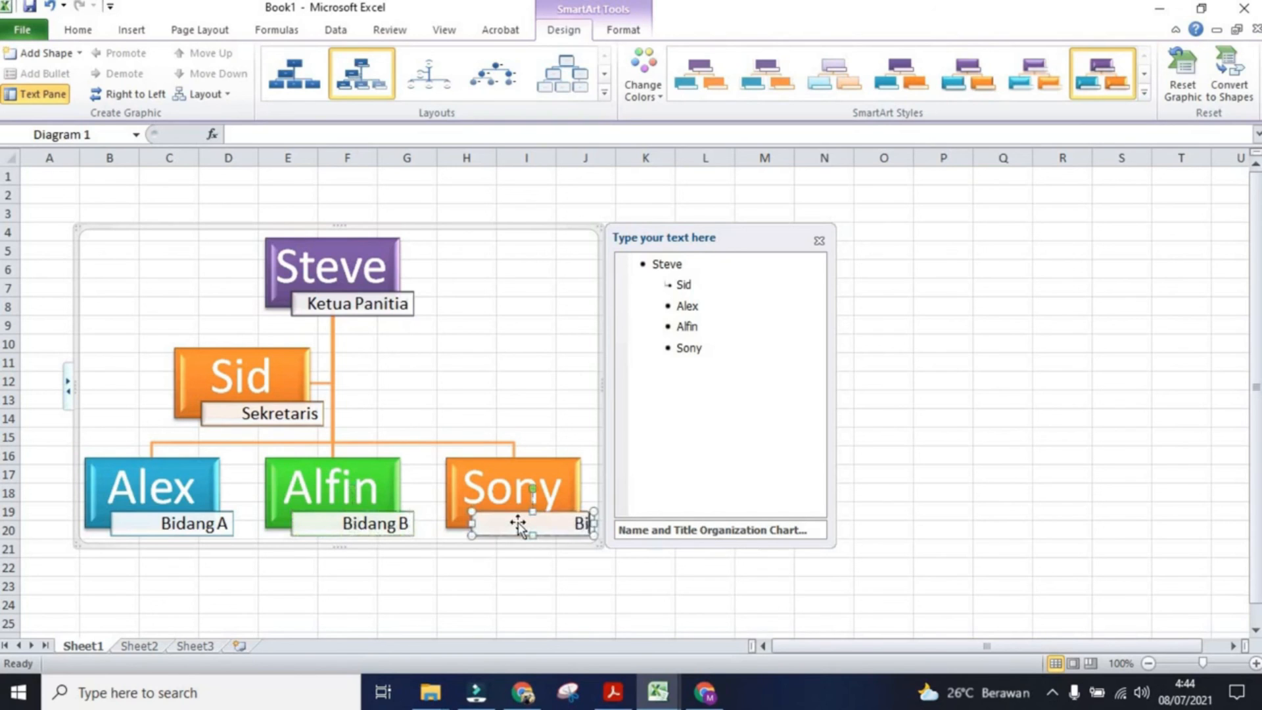
{"action": "key", "text": "BackSpace"}
{"action": "key", "text": "BackSpace"}
{"action": "type", "text": "dang C"}
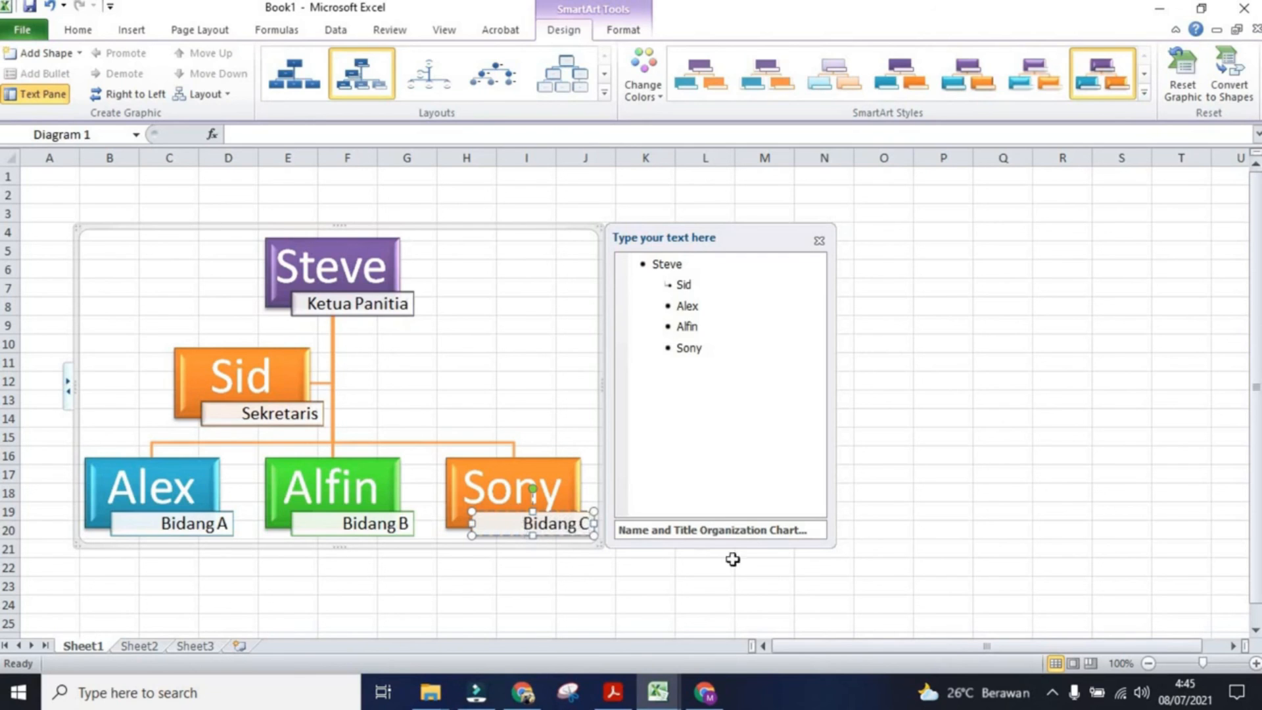
{"action": "left_click", "coordinate": [1035, 389]}
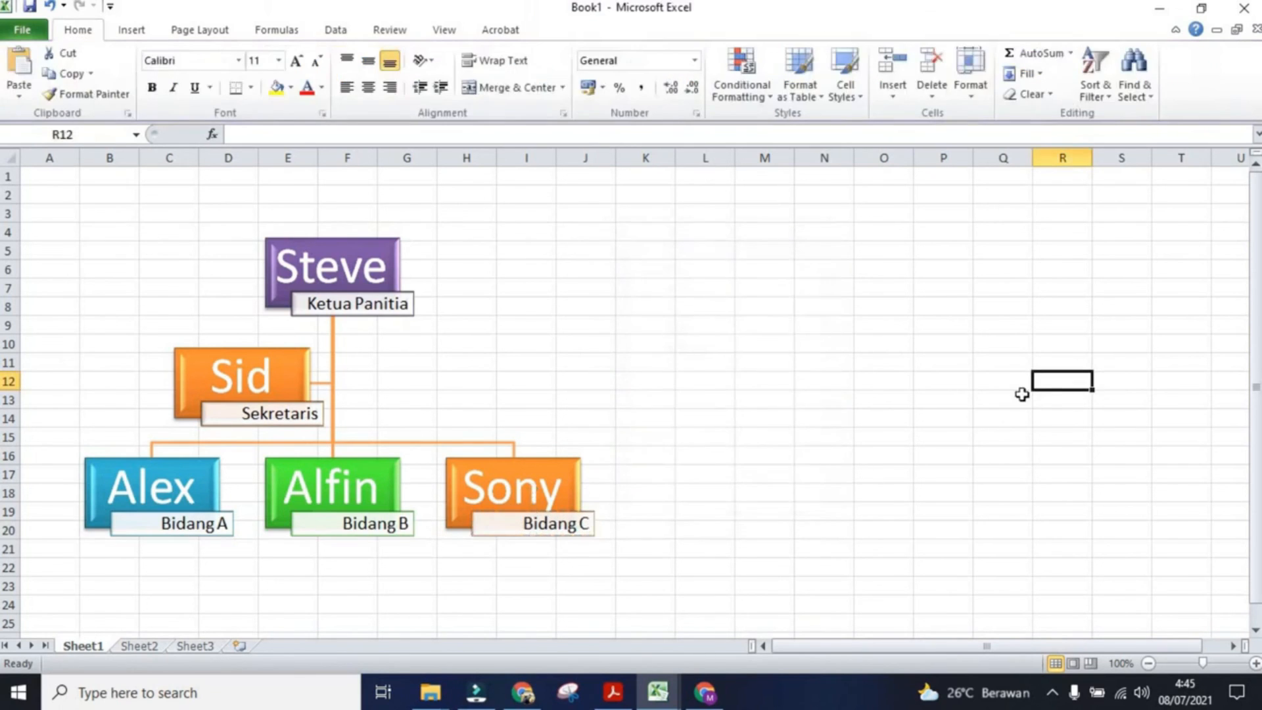
Step: Insert a Basic Cycle SmartArt graphic and move it to the right of the organization chart
{"action": "left_click", "coordinate": [134, 32]}
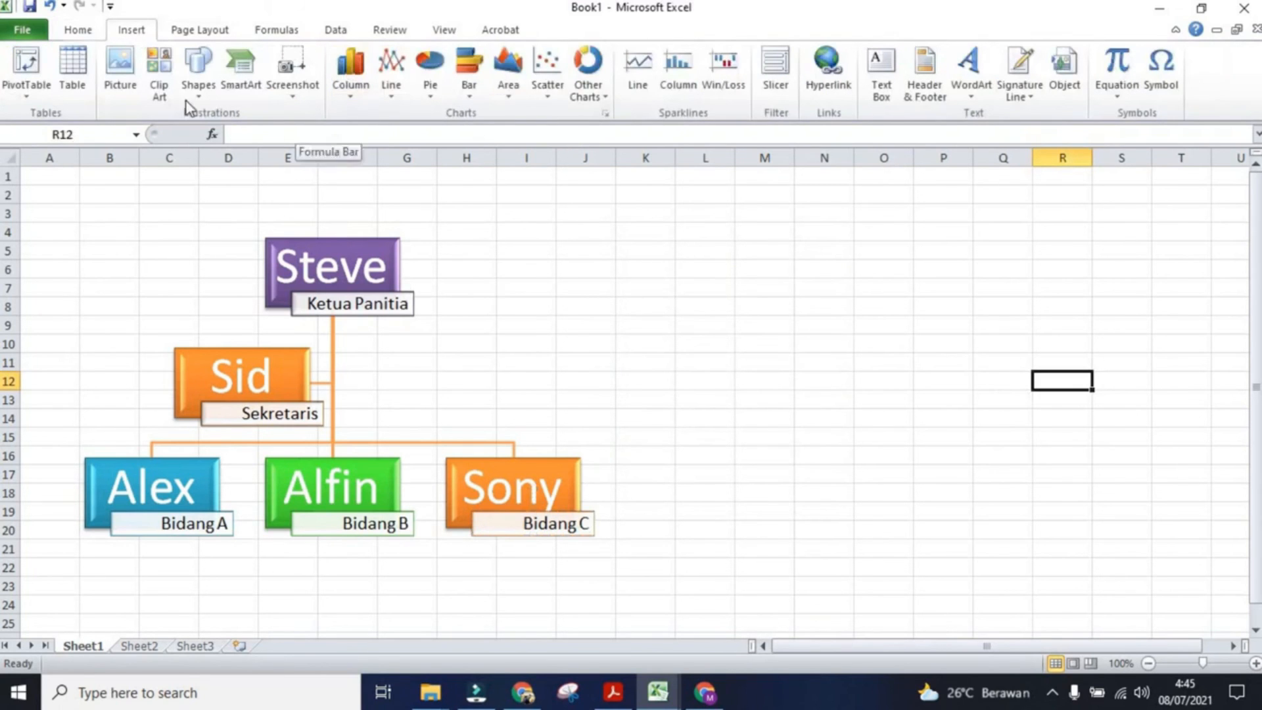
{"action": "left_click", "coordinate": [238, 76]}
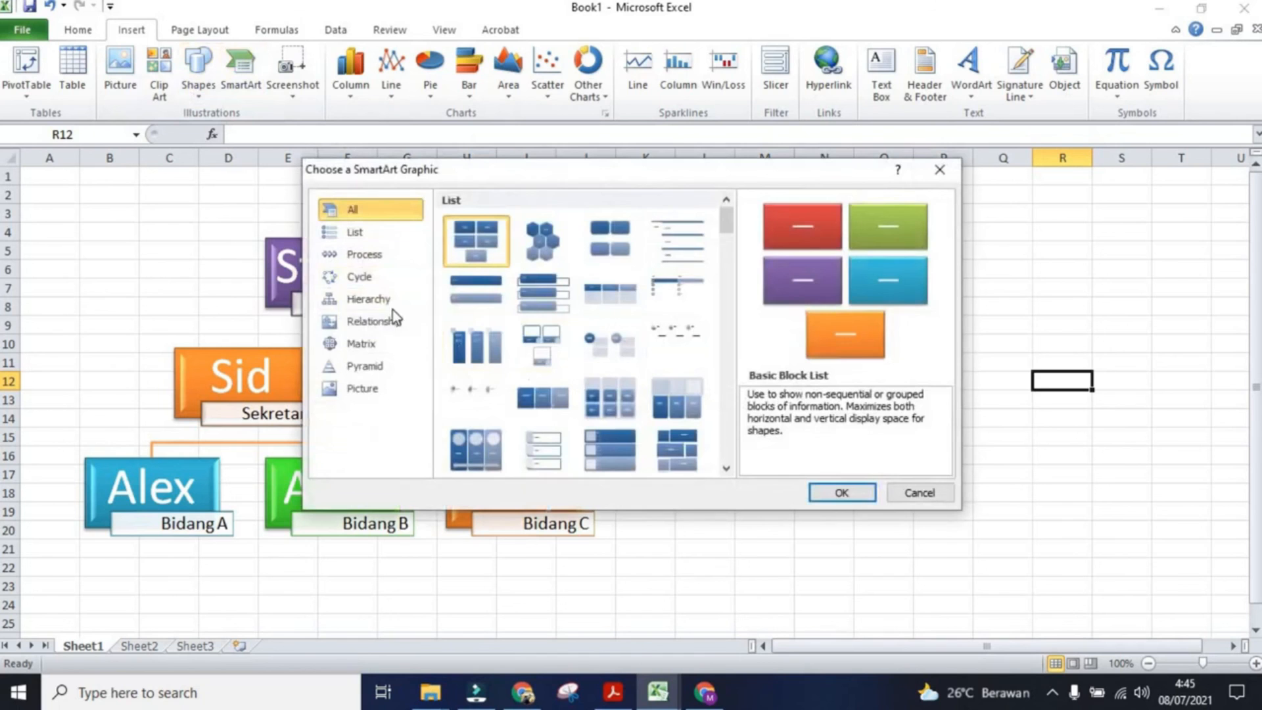
{"action": "left_click", "coordinate": [374, 323]}
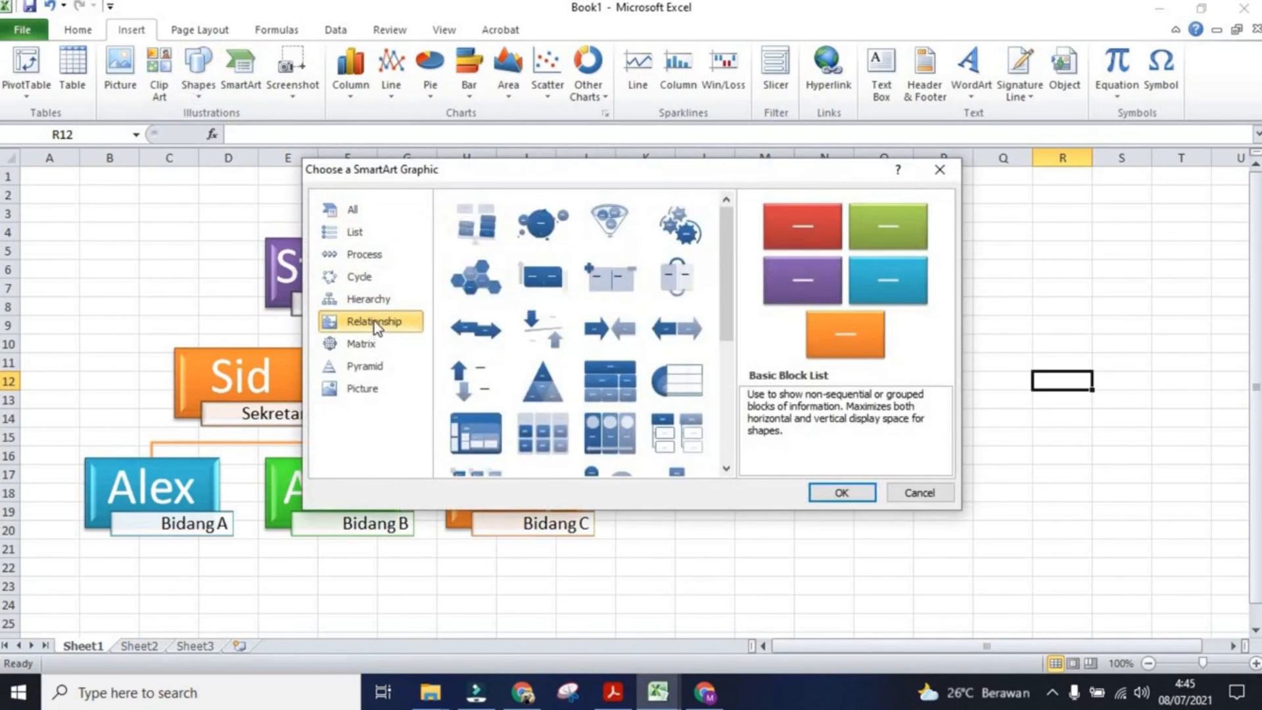
{"action": "left_click", "coordinate": [372, 278]}
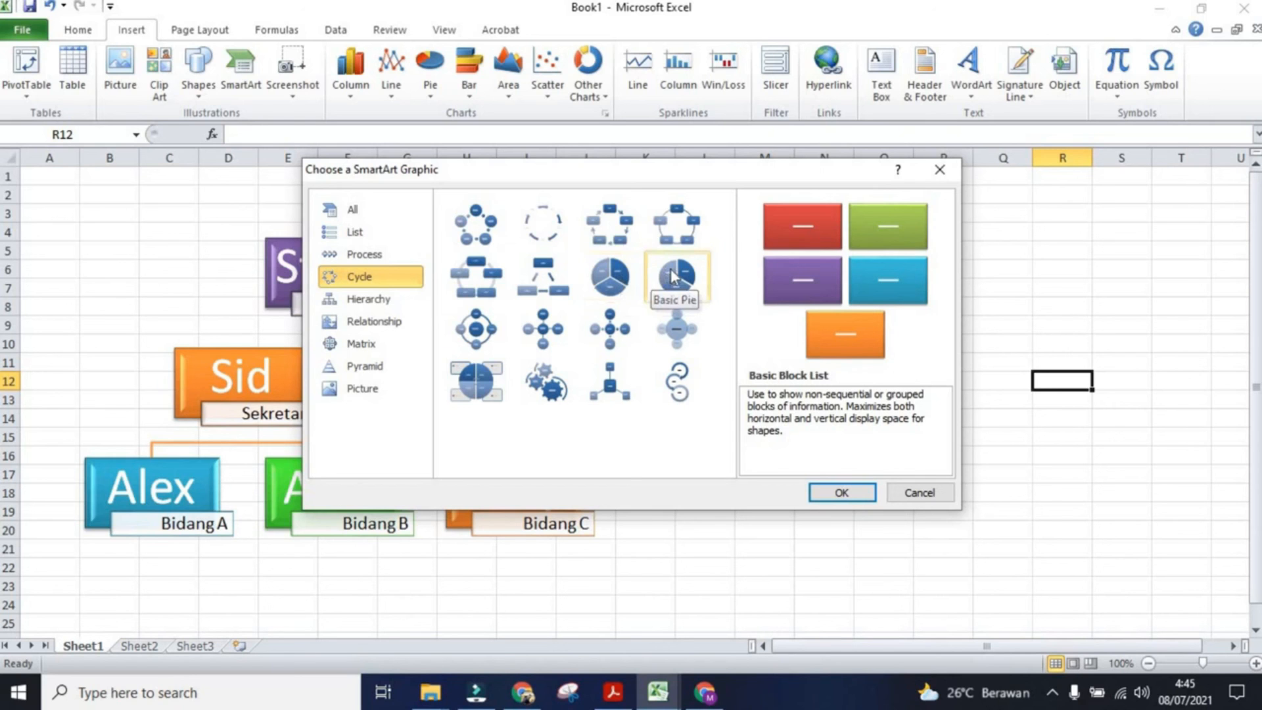
{"action": "left_click", "coordinate": [476, 223]}
{"action": "left_click", "coordinate": [841, 490]}
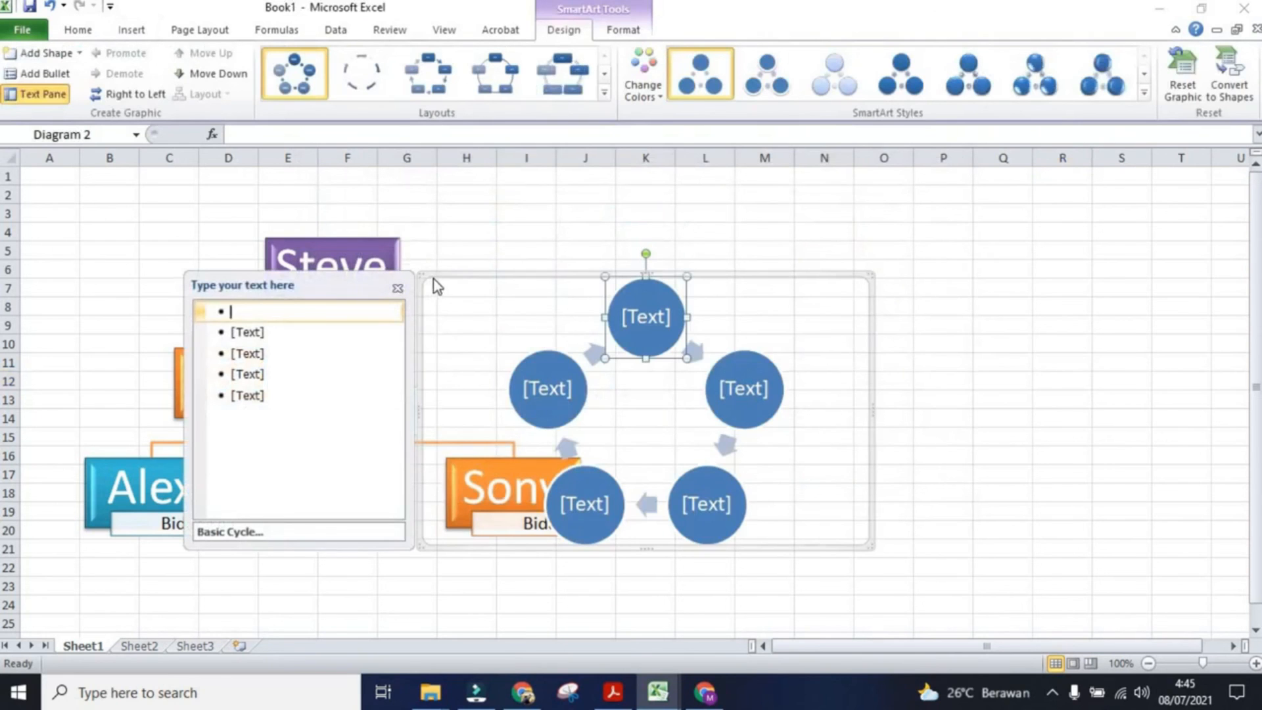
{"action": "left_click_drag", "start_coordinate": [439, 273], "coordinate": [755, 239]}
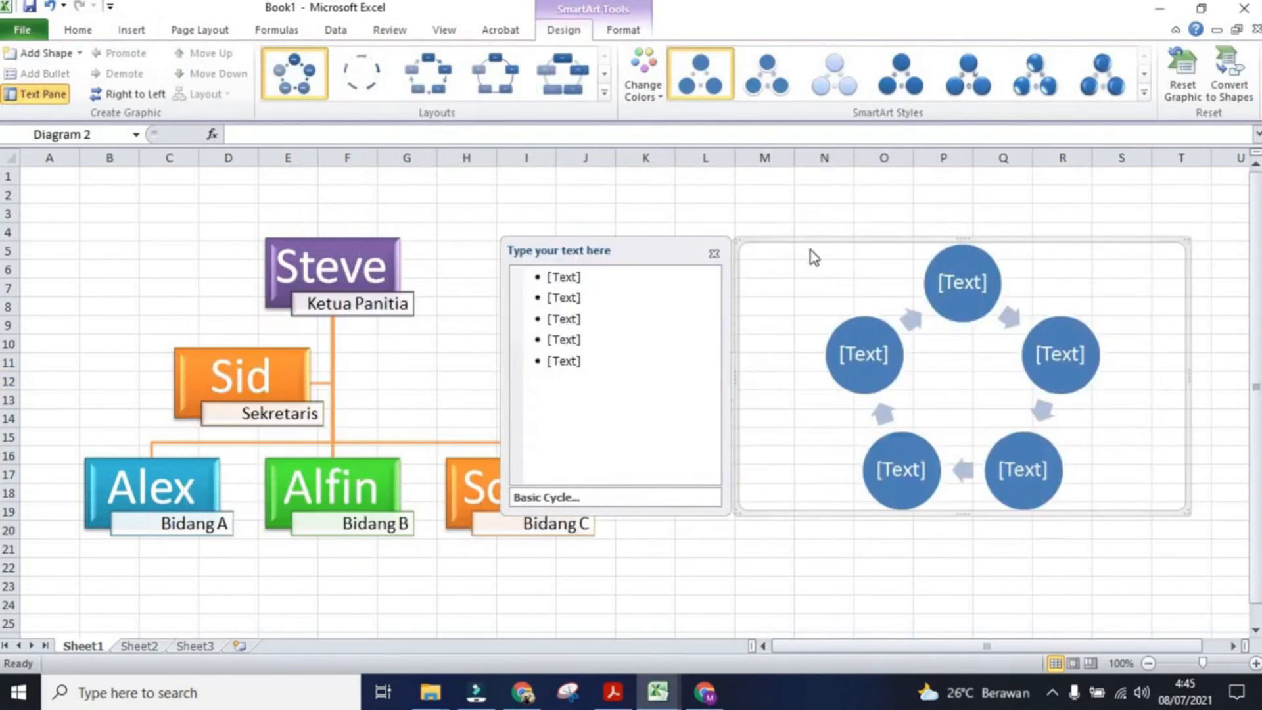
Step: Recolor the cycle graphic with the first Colorful scheme and apply a 3-D SmartArt style
{"action": "left_click", "coordinate": [643, 77]}
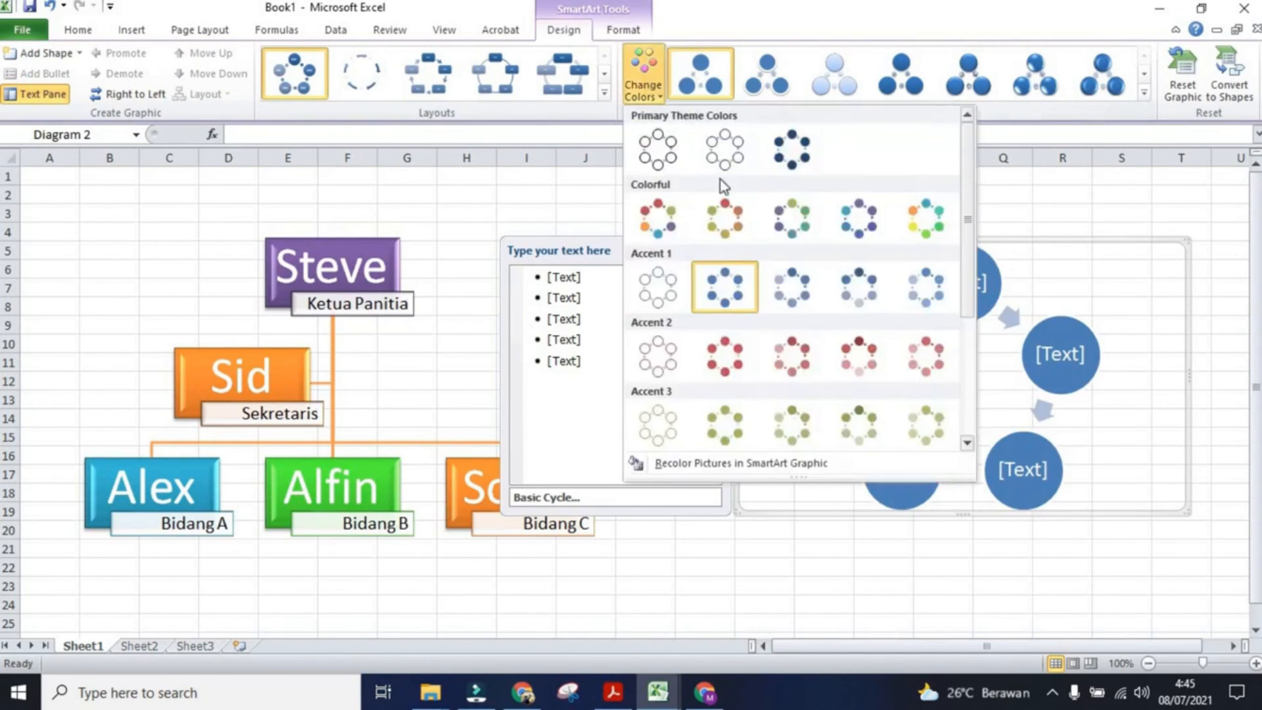
{"action": "left_click", "coordinate": [669, 223]}
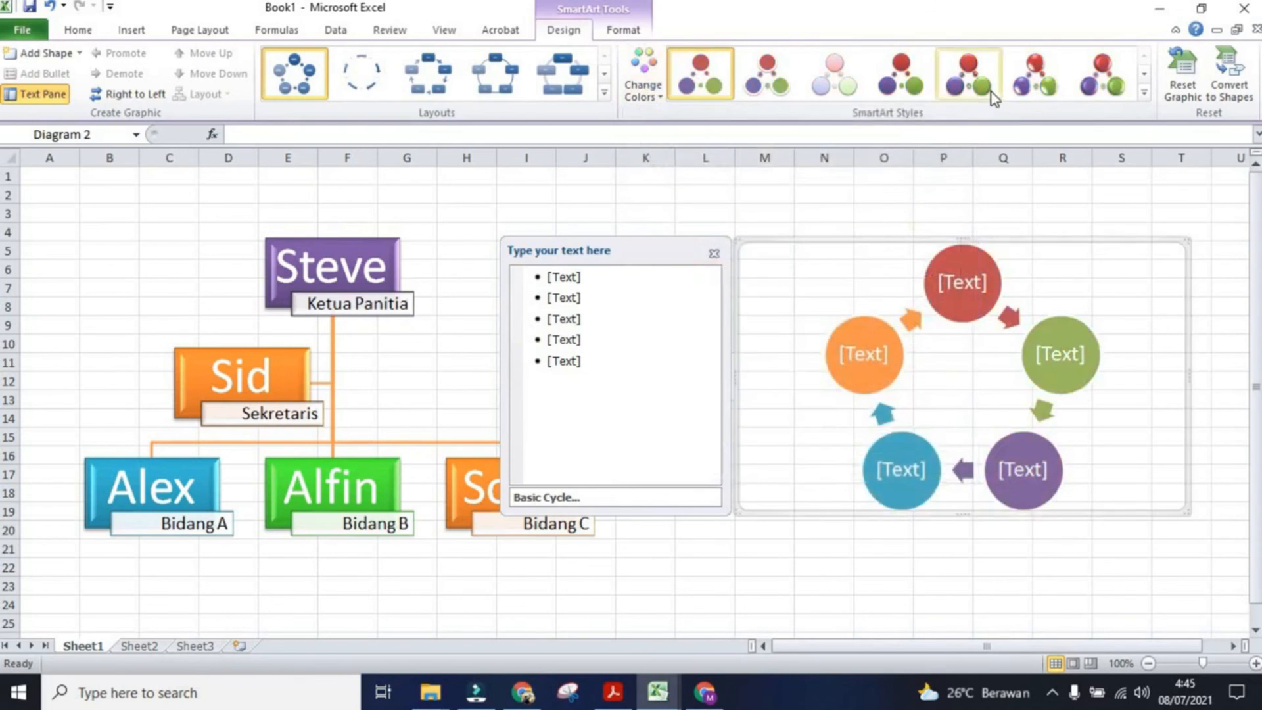
{"action": "left_click", "coordinate": [1034, 92]}
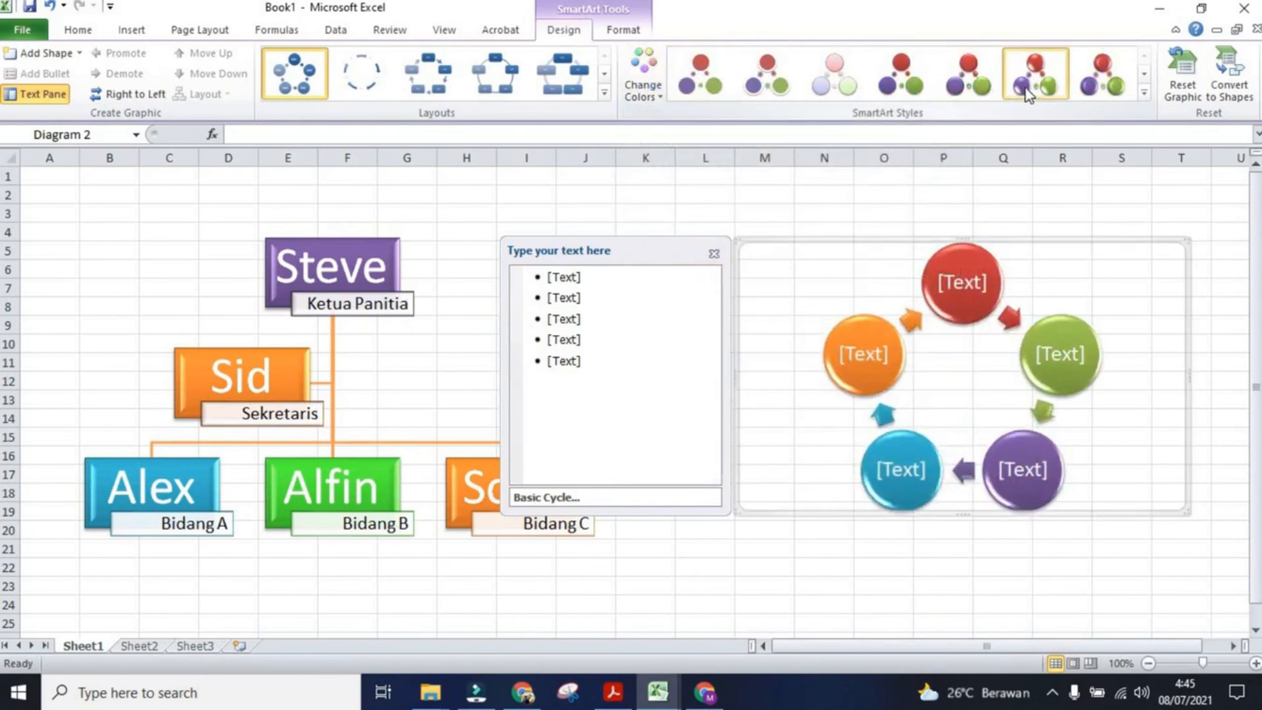
{"action": "left_click", "coordinate": [1047, 198]}
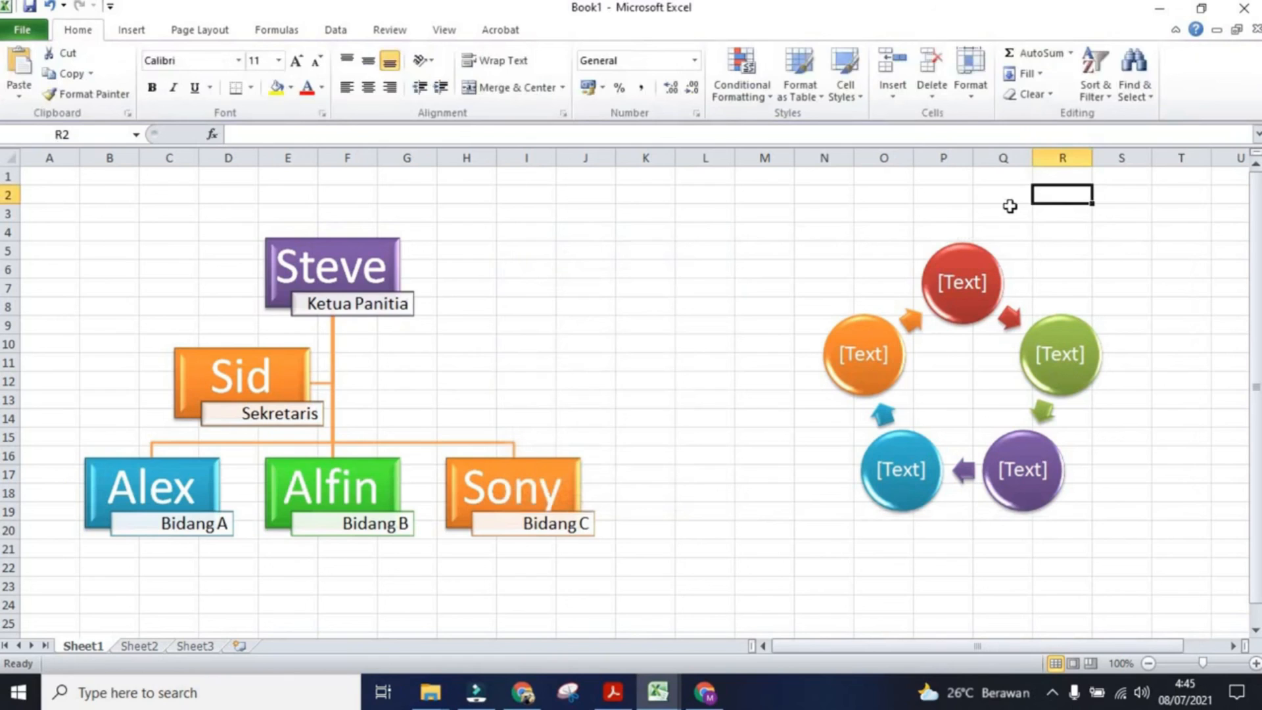